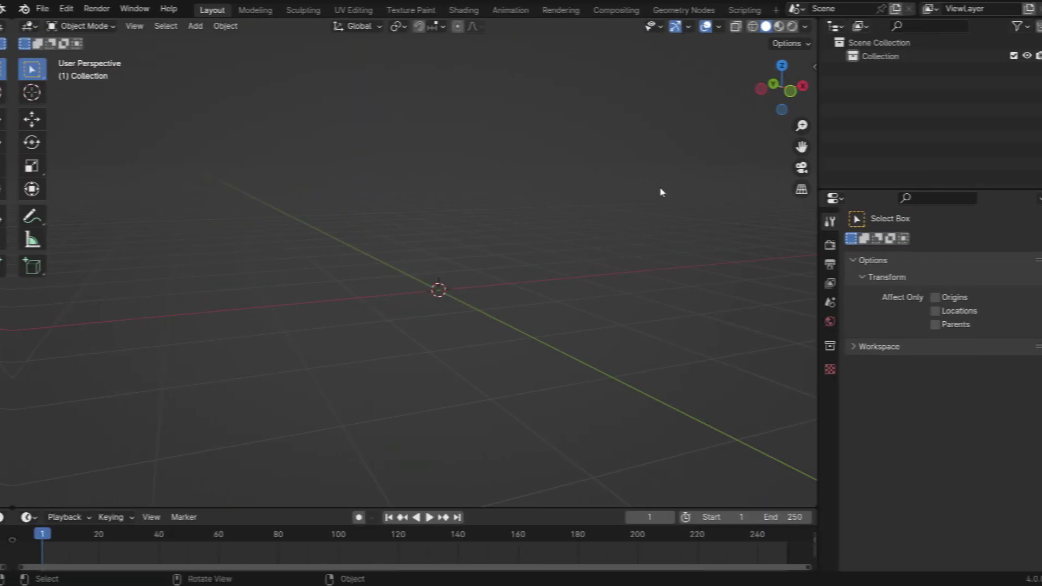
# Step: Add a cube and, in front view, flatten it along Z into a block less than half as tall as it is wide
pyautogui.hotkey('shift', 'a')
pyautogui.moveTo(337, 158)
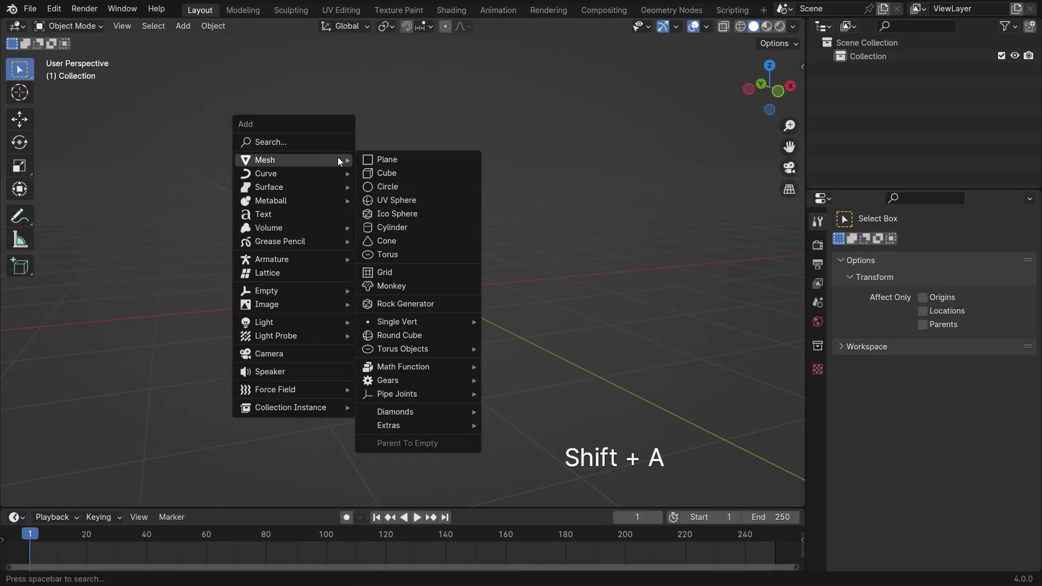
pyautogui.click(409, 171)
pyautogui.press('KP_1')
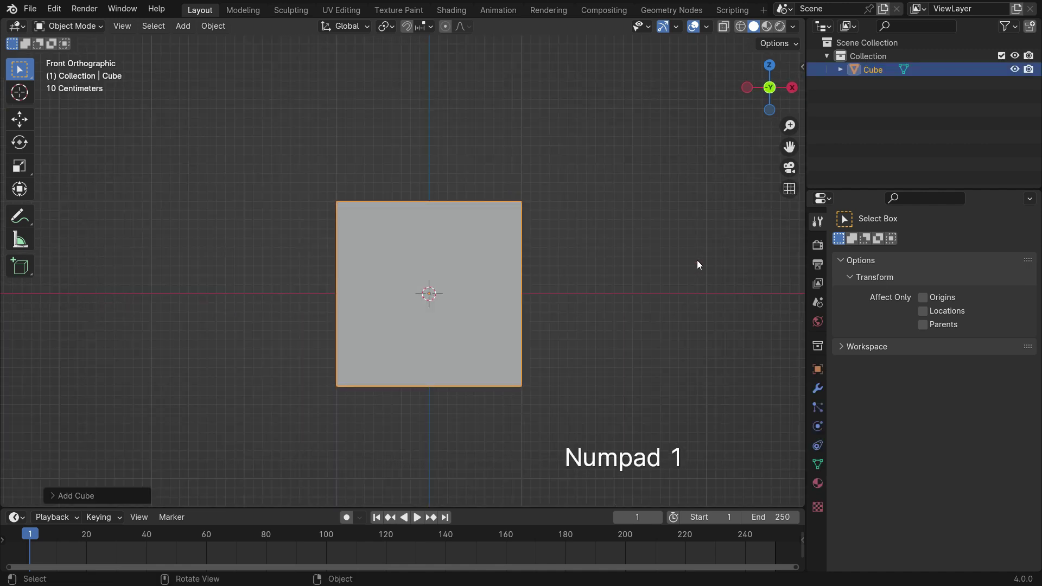
pyautogui.press('s')
pyautogui.press('z')
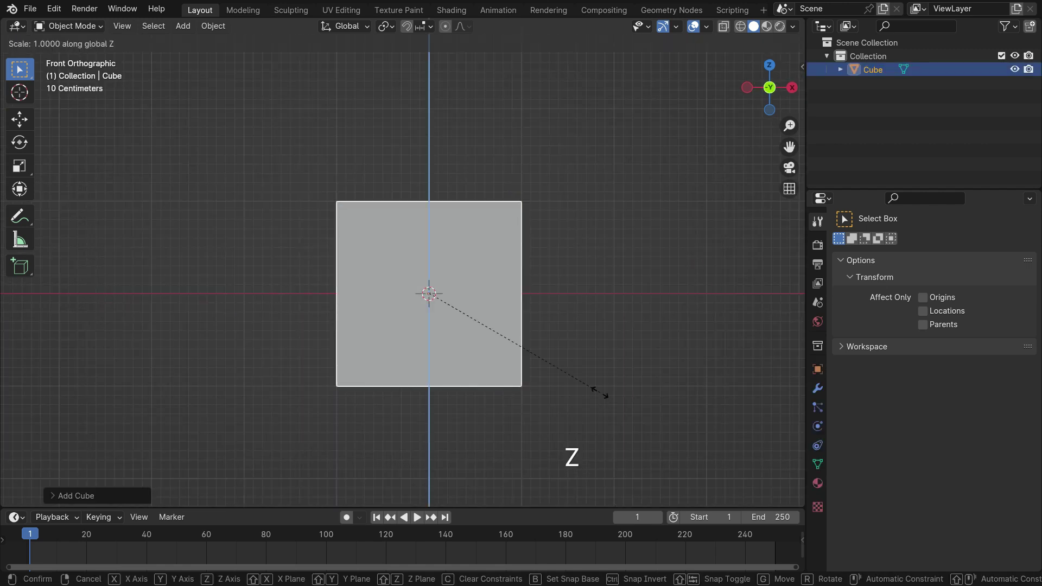
pyautogui.click(502, 326)
# Step: Add a second cube and move it down along Z, leaving a clear gap below the flattened block
pyautogui.keyDown('shift'); pyautogui.moveTo(476, 308); pyautogui.dragTo(431, 191, button='middle'); pyautogui.keyUp('shift')
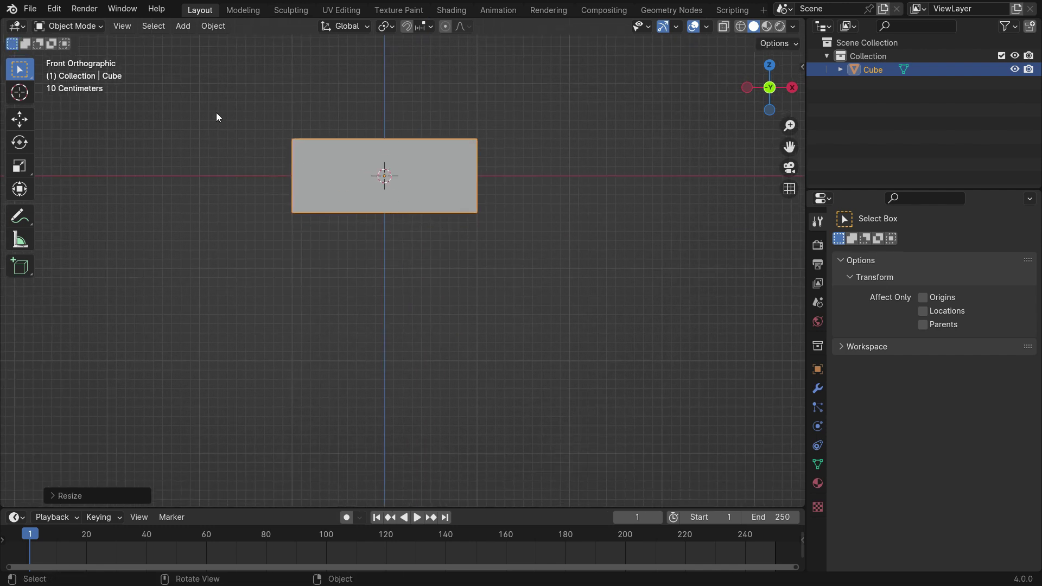
pyautogui.hotkey('shift', 'a')
pyautogui.moveTo(216, 111)
pyautogui.click(315, 124)
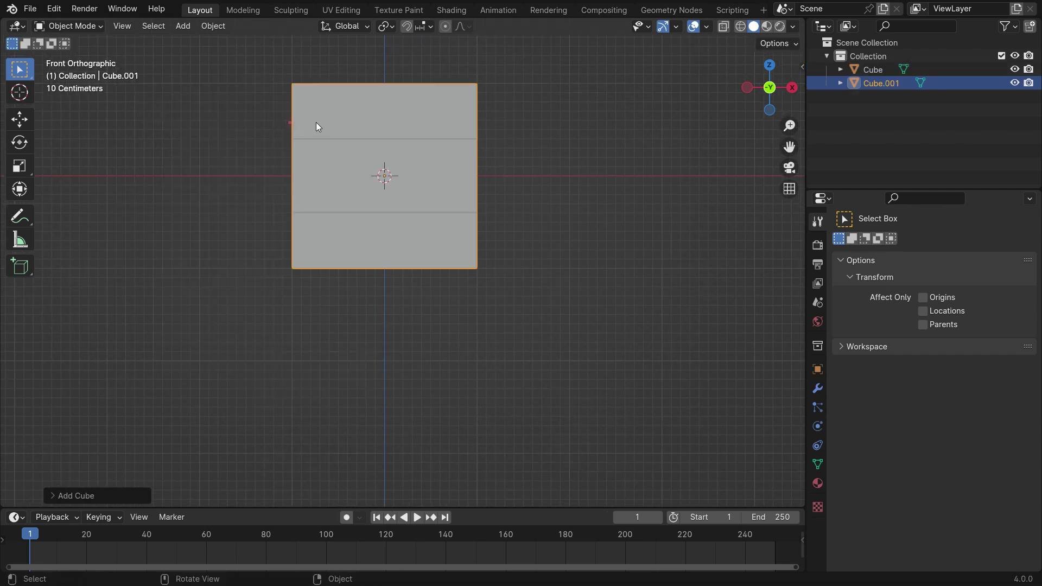
pyautogui.press('g')
pyautogui.press('z')
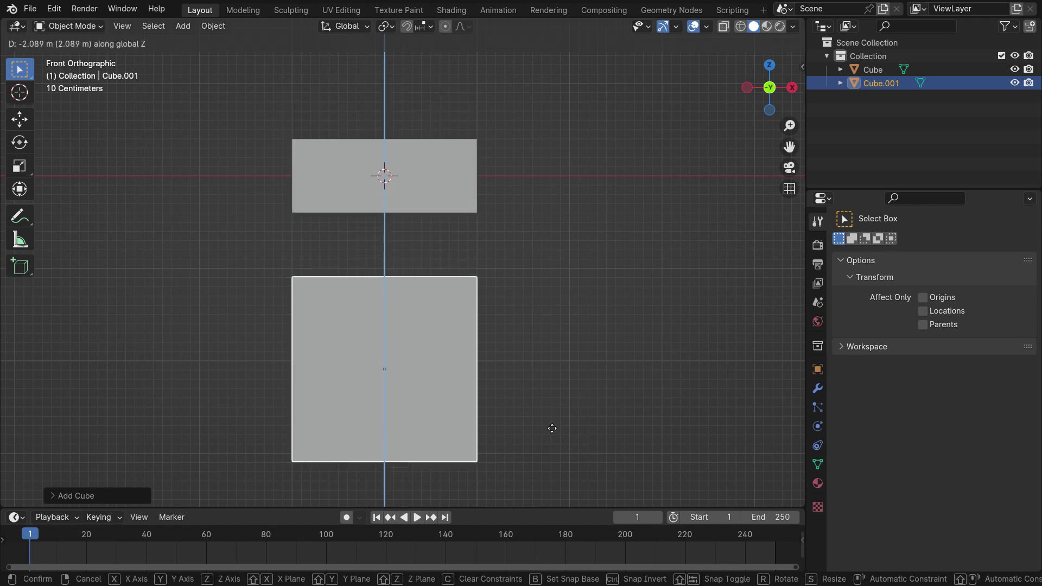
pyautogui.click(546, 21)
# Step: Add a mesh circle and rotate it 90° about the X axis so it faces the front view
pyautogui.keyDown('shift'); pyautogui.moveTo(393, 265); pyautogui.dragTo(381, 206, button='middle'); pyautogui.keyUp('shift')
pyautogui.hotkey('shift', 'a')
pyautogui.moveTo(263, 109)
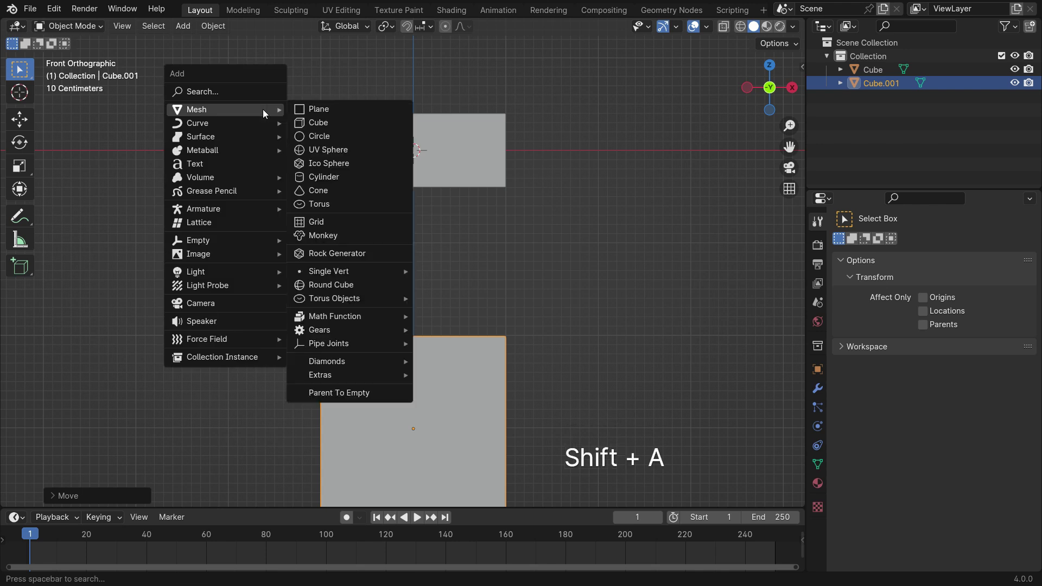
pyautogui.click(346, 138)
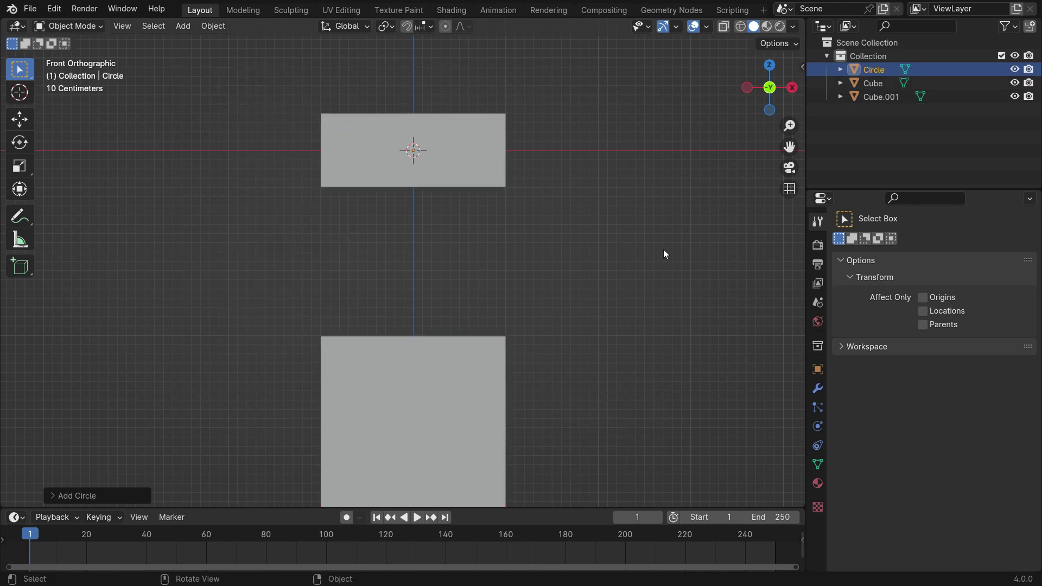
pyautogui.press('r')
pyautogui.press('x')
pyautogui.press('KP_9')
pyautogui.press('KP_0')
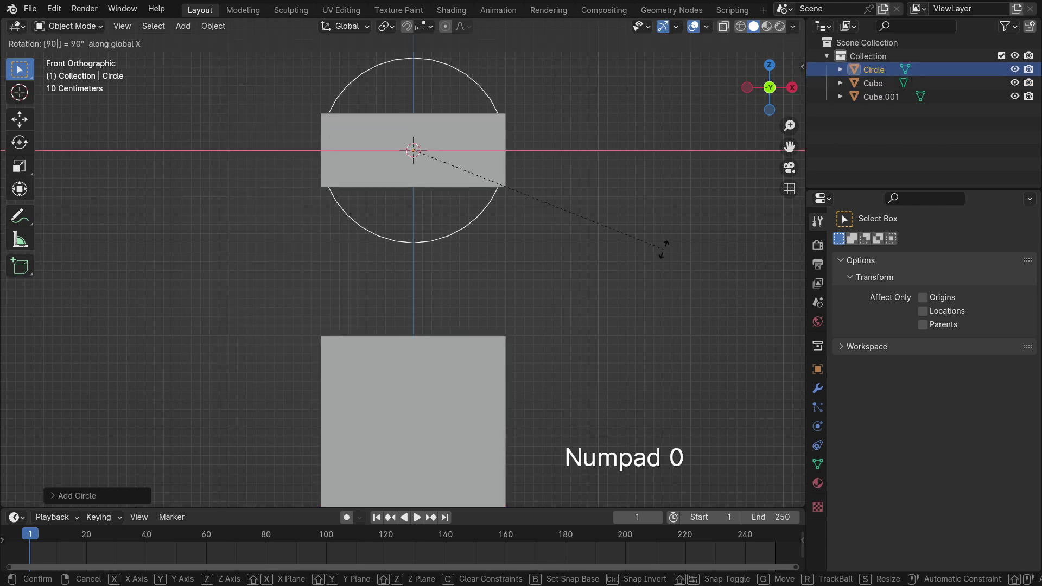
pyautogui.press('KP_Enter')
# Step: Move the circle into the gap between the blocks, offset from the centre axis, and scale it down to a small wire profile
pyautogui.press('g')
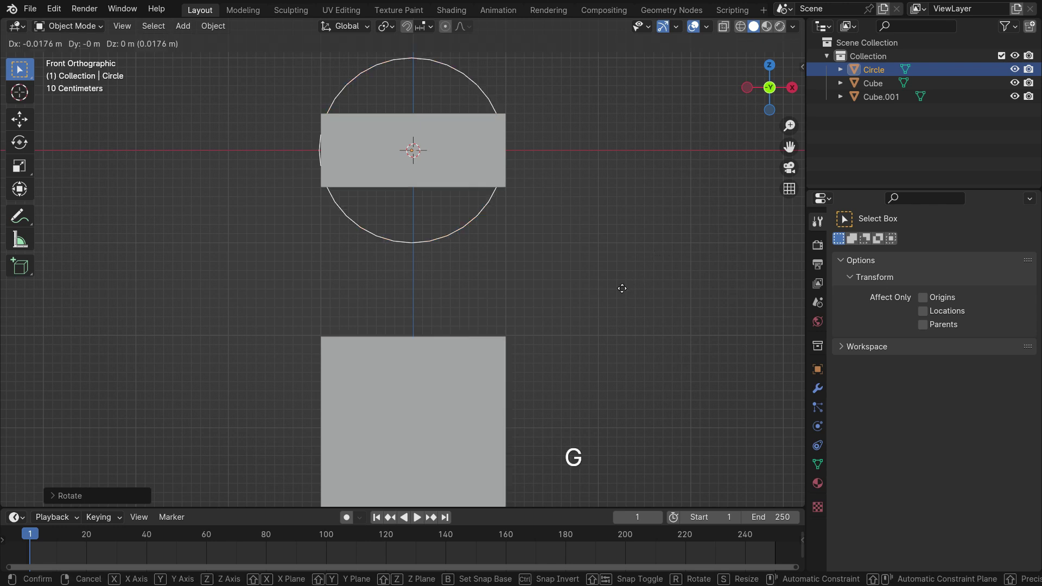
pyautogui.click(677, 444)
pyautogui.press('s')
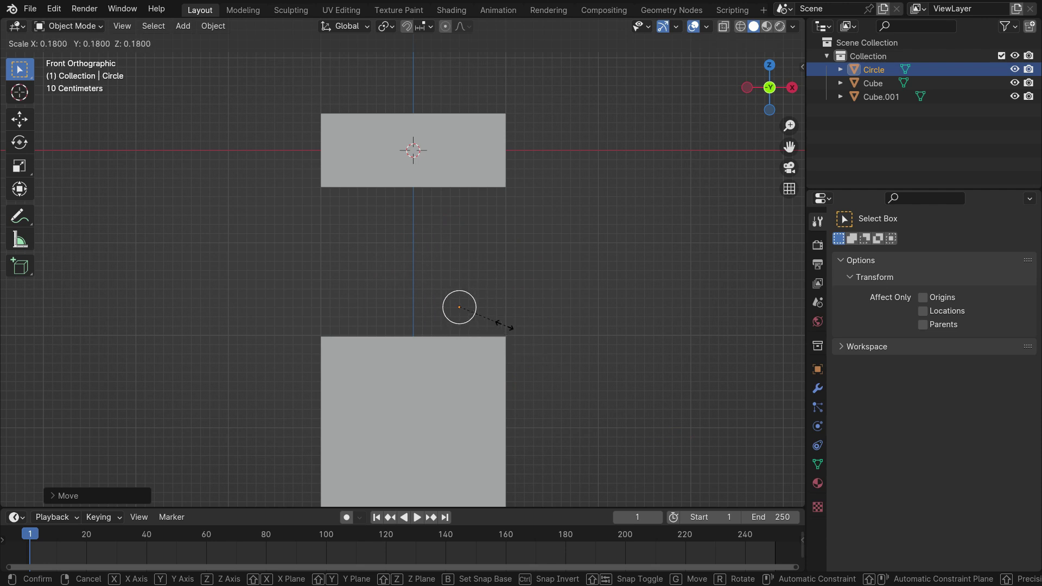
pyautogui.click(500, 314)
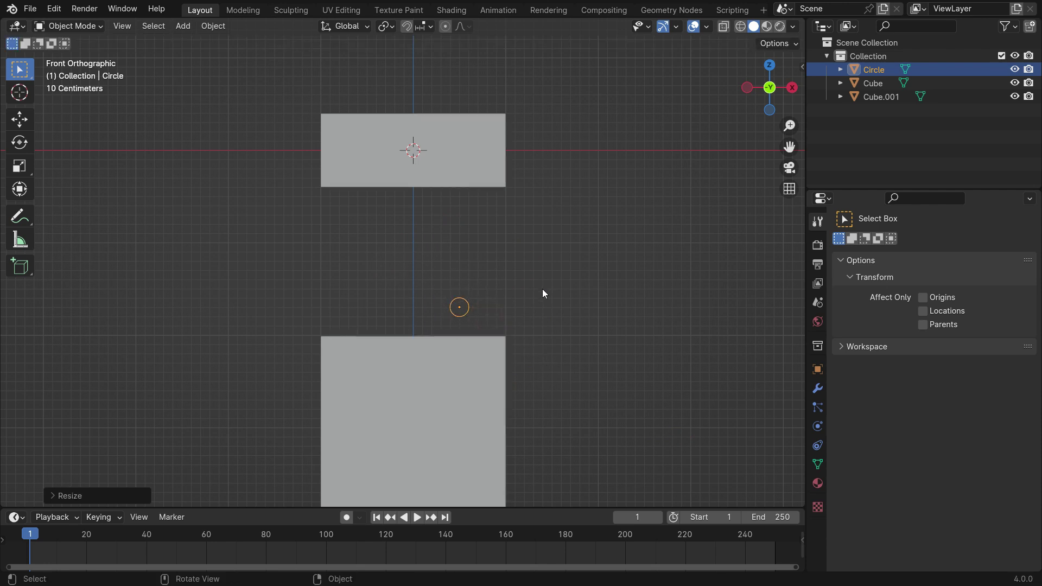
# Step: Apply the circle's rotation and scale, and set its origin to the 3D cursor
pyautogui.hotkey('ctrl', 'a')
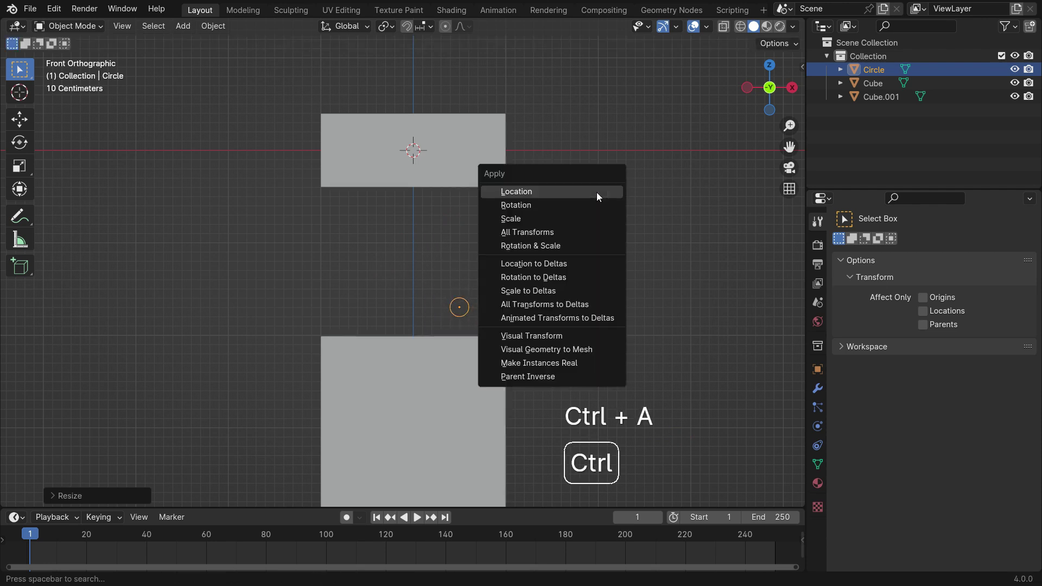
pyautogui.click(590, 249)
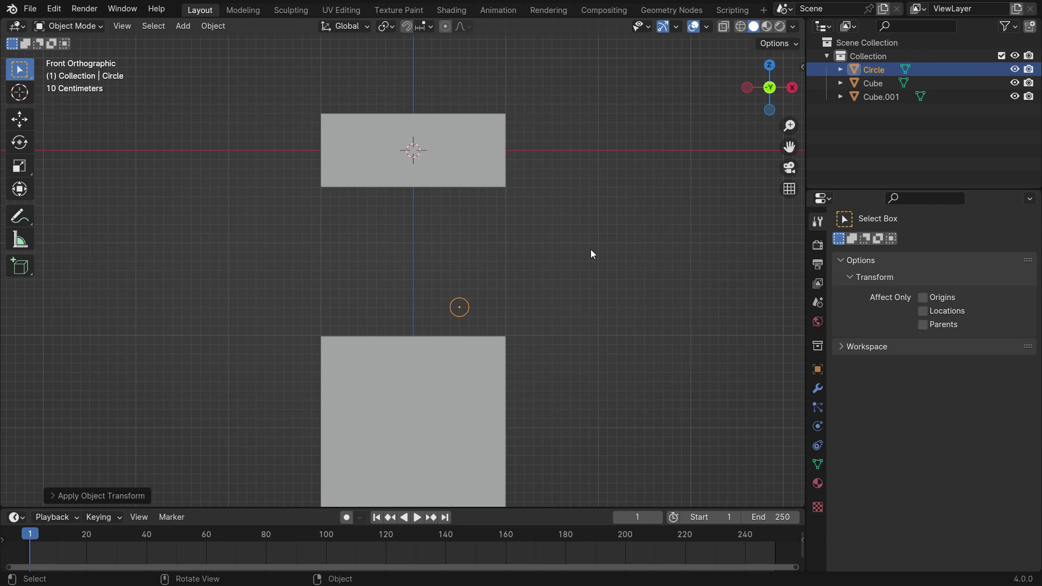
pyautogui.rightClick(591, 251)
pyautogui.moveTo(569, 306)
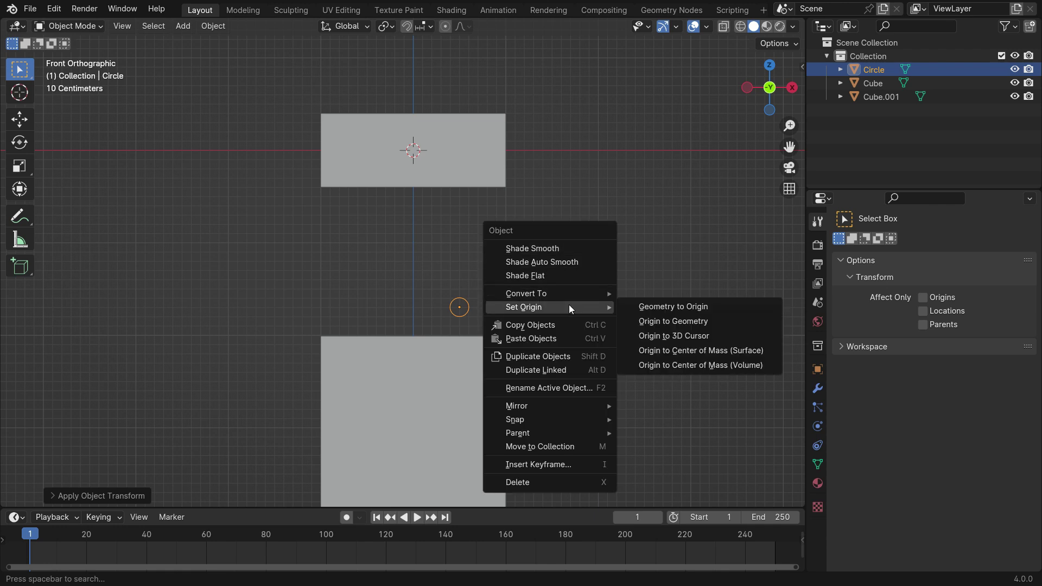
pyautogui.click(738, 340)
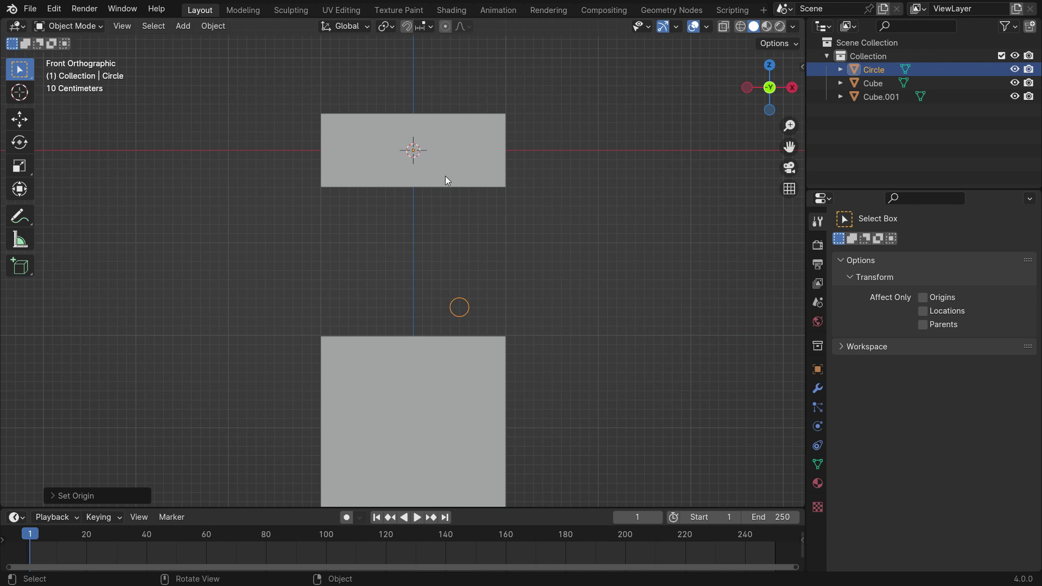
# Step: Add a Screw modifier to the circle
pyautogui.click(817, 388)
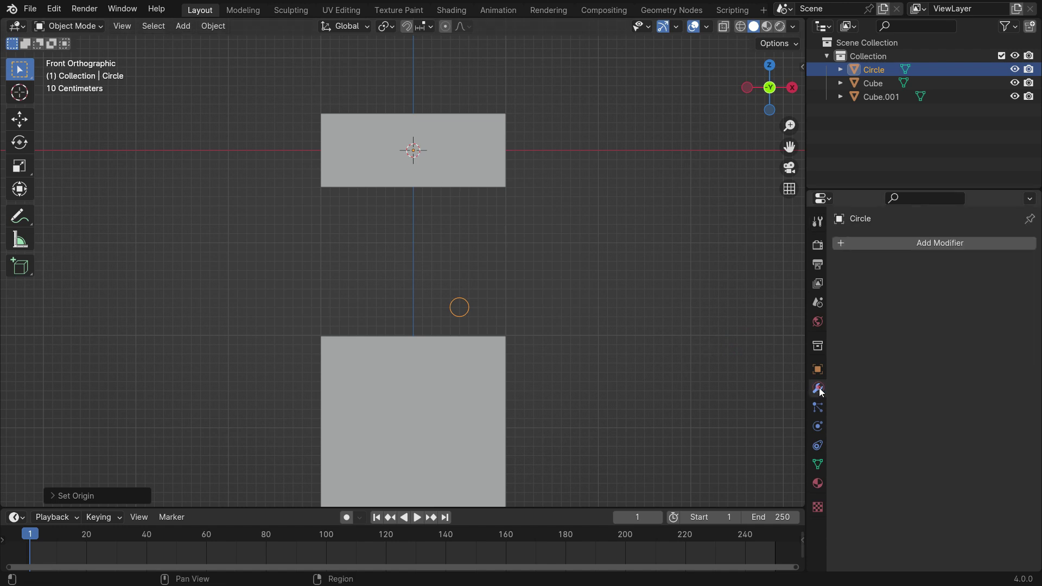
pyautogui.click(912, 247)
pyautogui.click(893, 248)
pyautogui.write('screw')
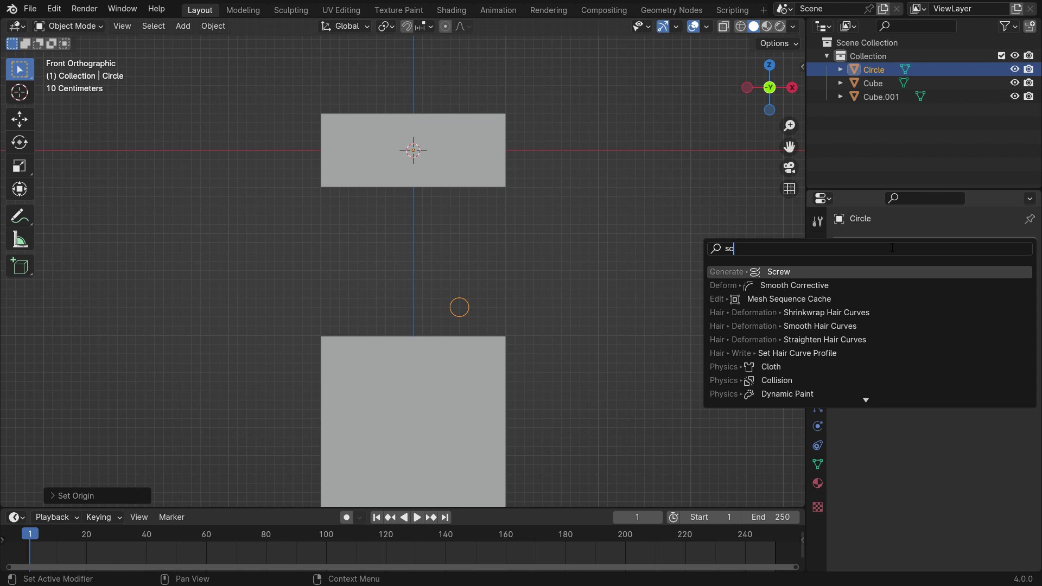
pyautogui.click(847, 277)
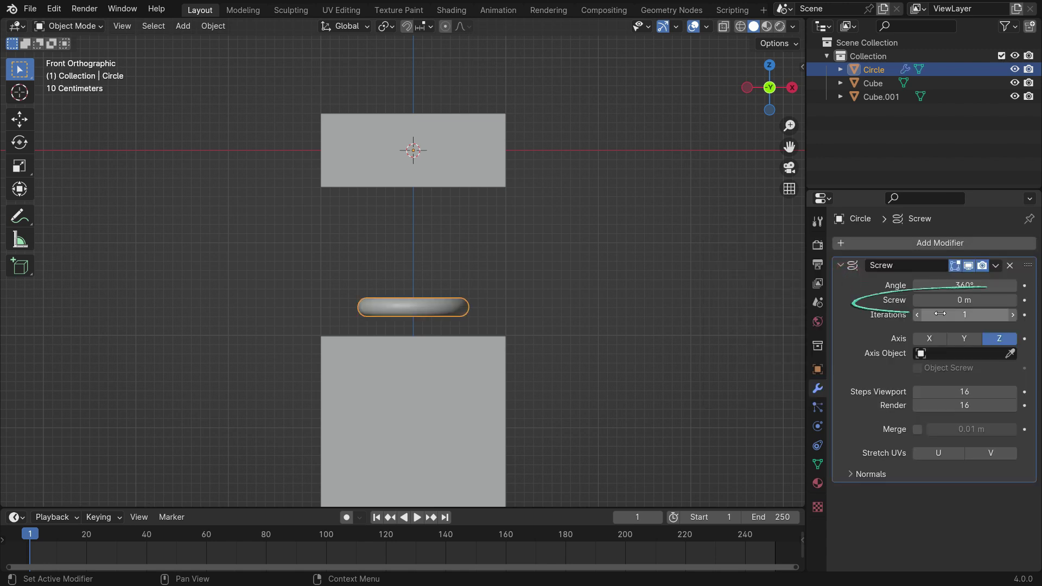
# Step: Set the Screw modifier's screw distance to 0.22 m
pyautogui.moveTo(964, 300)
pyautogui.mouseDown()
pyautogui.moveTo(1020, 300)
pyautogui.moveTo(962, 300)
pyautogui.mouseUp()
pyautogui.click(961, 299)
pyautogui.write('0.22')
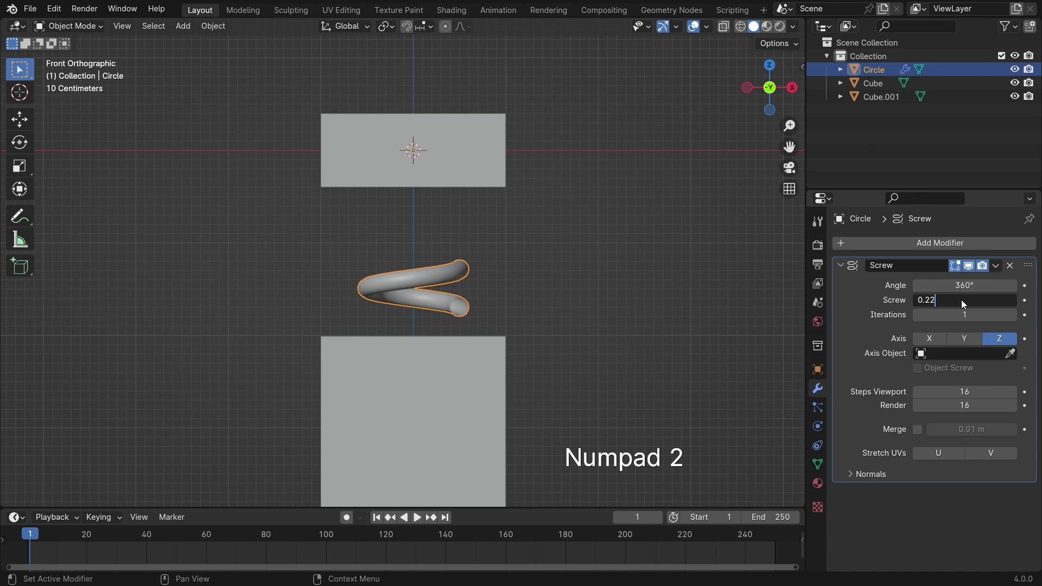
pyautogui.press('Return')
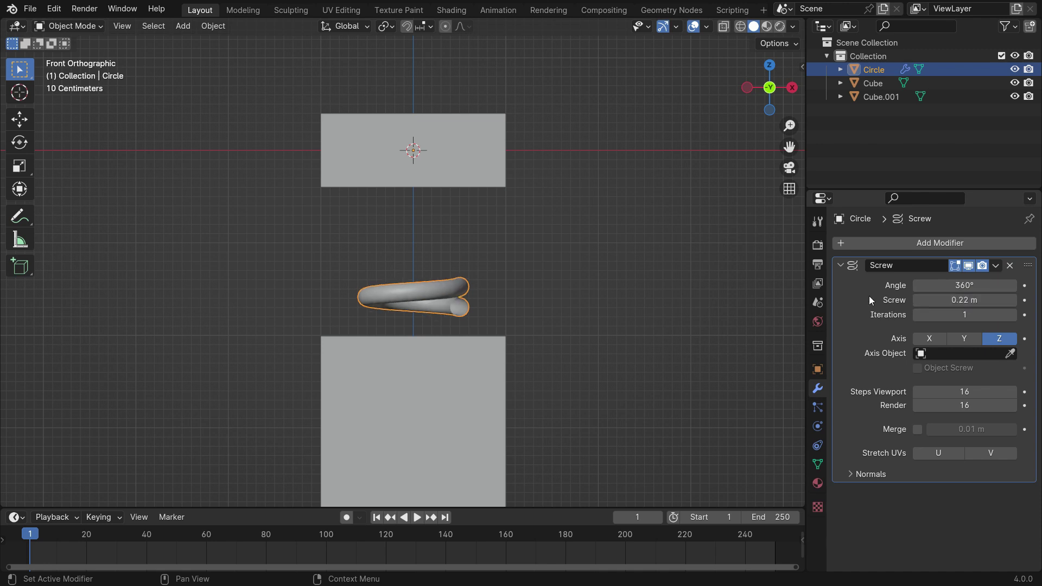
# Step: Set the Screw modifier to 4 iterations, and keep Z as its axis after trying X
pyautogui.moveTo(966, 302)
pyautogui.mouseDown()
pyautogui.moveTo(874, 314)
pyautogui.moveTo(1031, 311)
pyautogui.moveTo(1018, 319)
pyautogui.mouseUp()
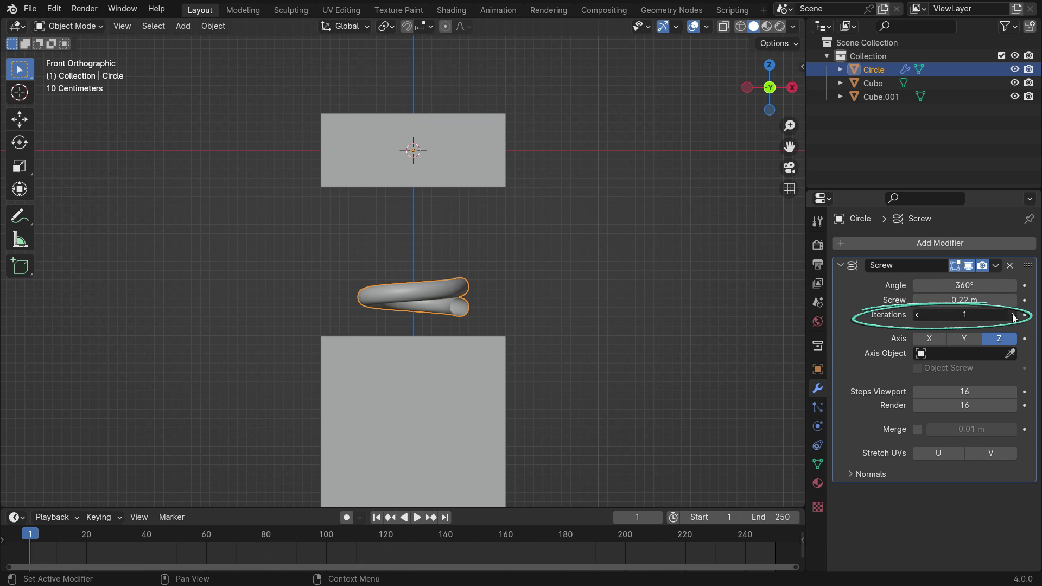
pyautogui.click(1013, 315)
pyautogui.click(1012, 316)
pyautogui.click(1013, 315)
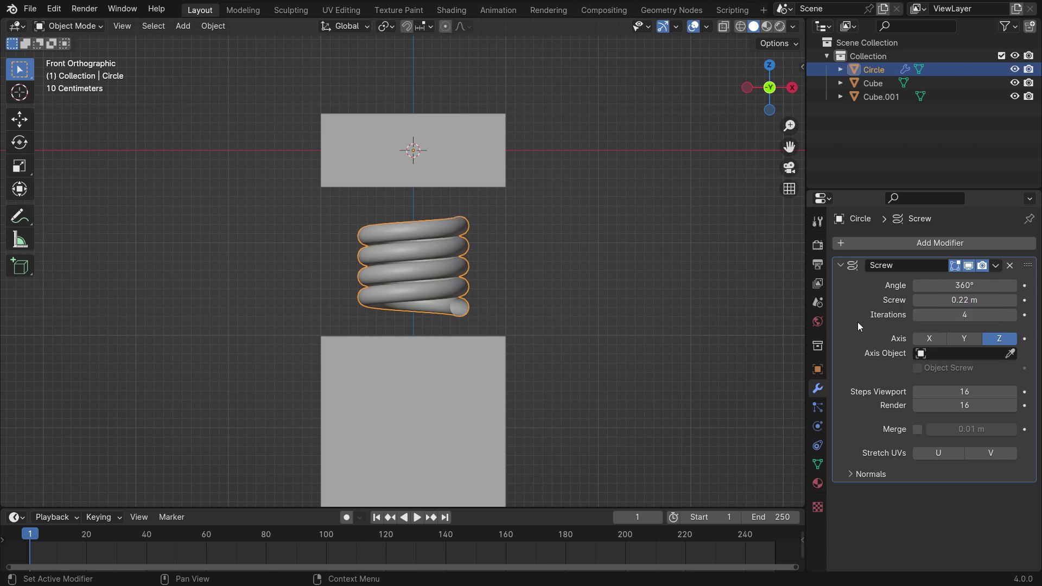
pyautogui.click(928, 339)
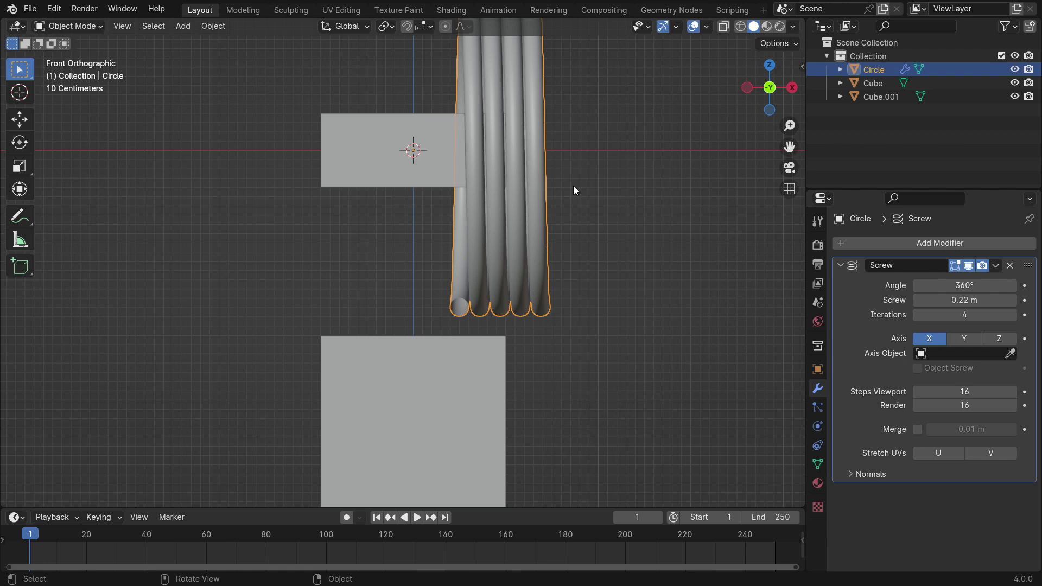
pyautogui.click(997, 340)
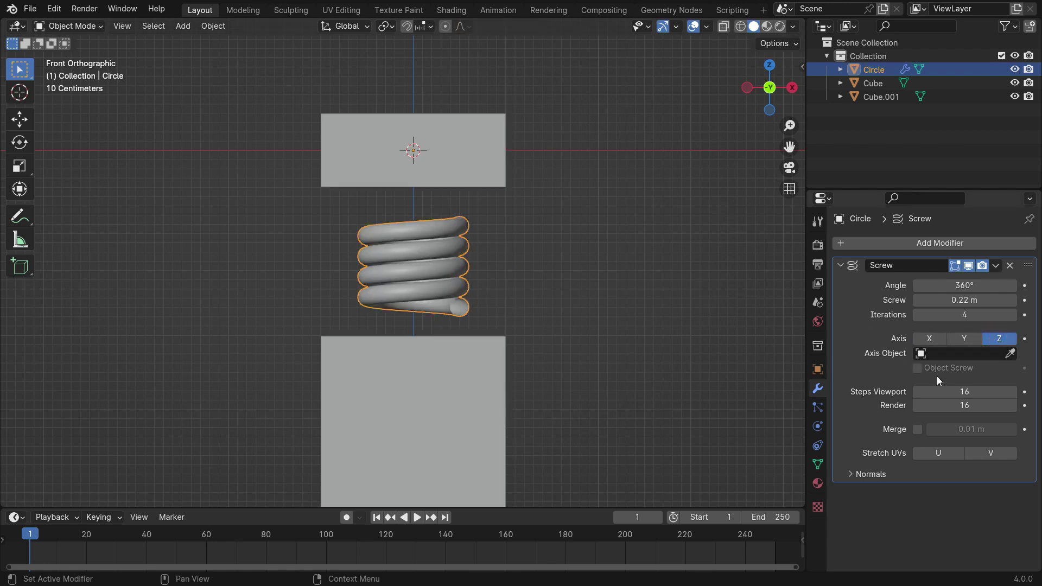
# Step: Set both the viewport steps and the render steps of the Screw modifier to 32
pyautogui.click(983, 391)
pyautogui.write('32')
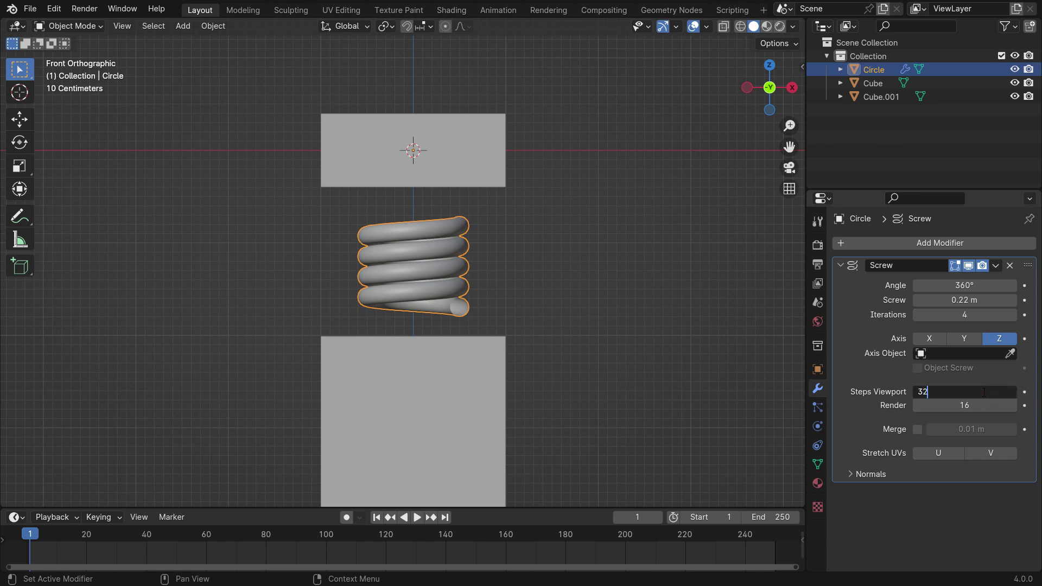
pyautogui.press('Return')
pyautogui.click(978, 406)
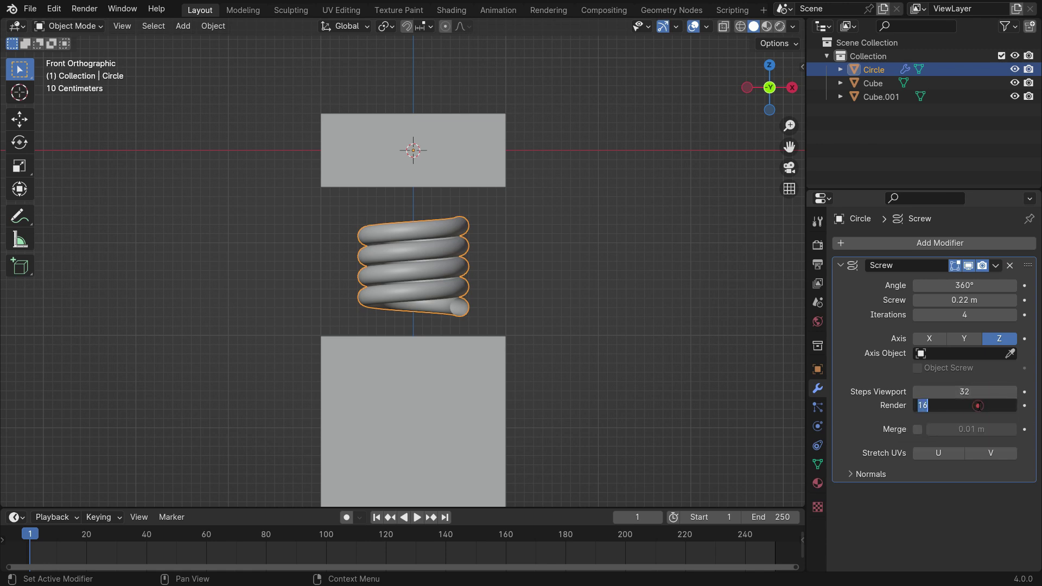
pyautogui.write('32')
pyautogui.press('Return')
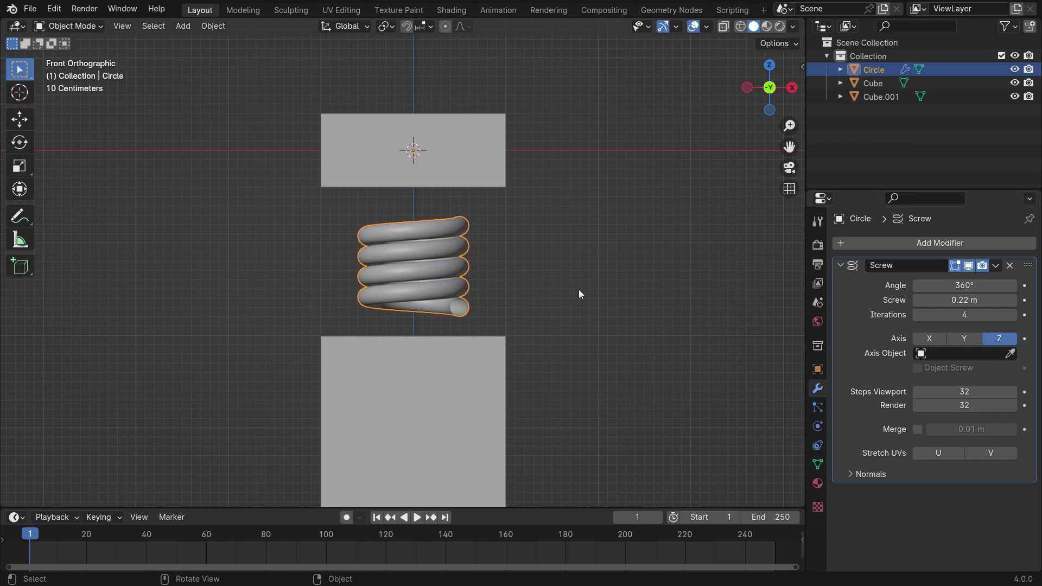
# Step: Try stretching the spring upward by raising its screw distance, and restore the value to 0.22 m
pyautogui.keyDown('shift'); pyautogui.moveTo(937, 301); pyautogui.dragTo(993, 301); pyautogui.keyUp('shift')
pyautogui.click(949, 301)
pyautogui.write('0.')
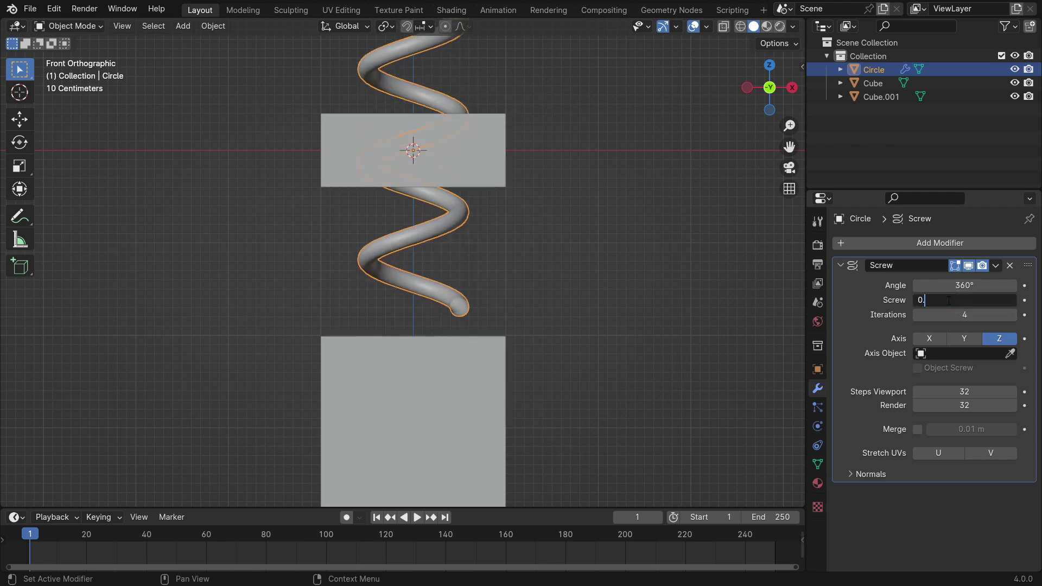
pyautogui.write('22')
pyautogui.press('Return')
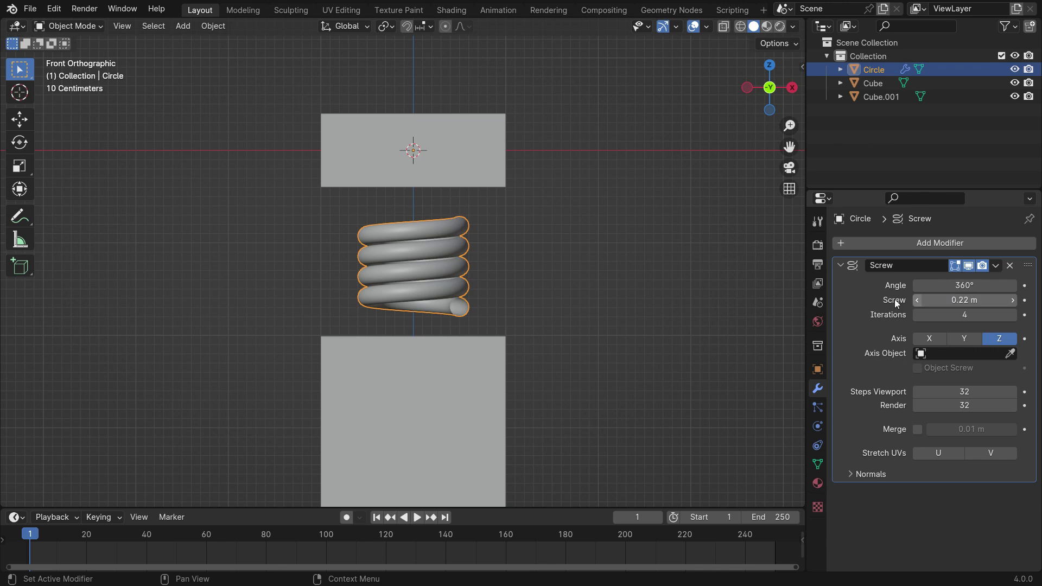
# Step: Rotate the spring 180° in front view and move it down about 2.4 m along Z into the gap between the blocks
pyautogui.press('r')
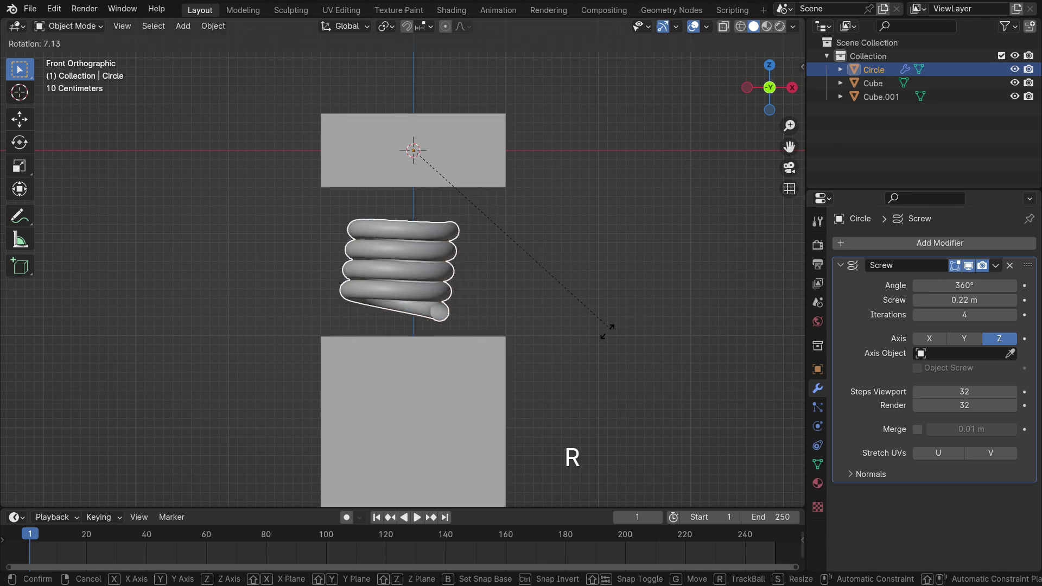
pyautogui.press('KP_1')
pyautogui.press('KP_0')
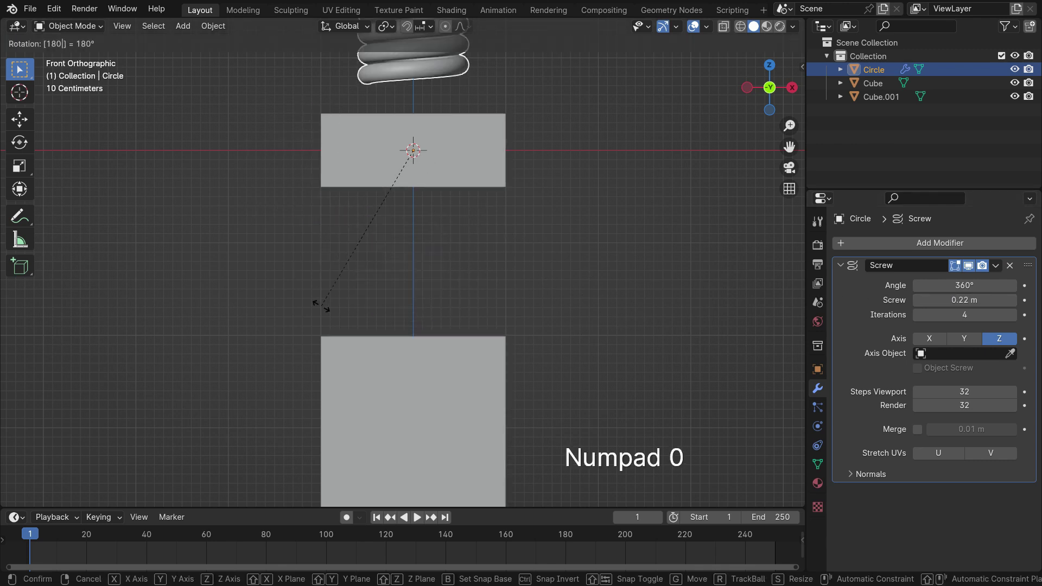
pyautogui.press('KP_Enter')
pyautogui.press('g')
pyautogui.press('z')
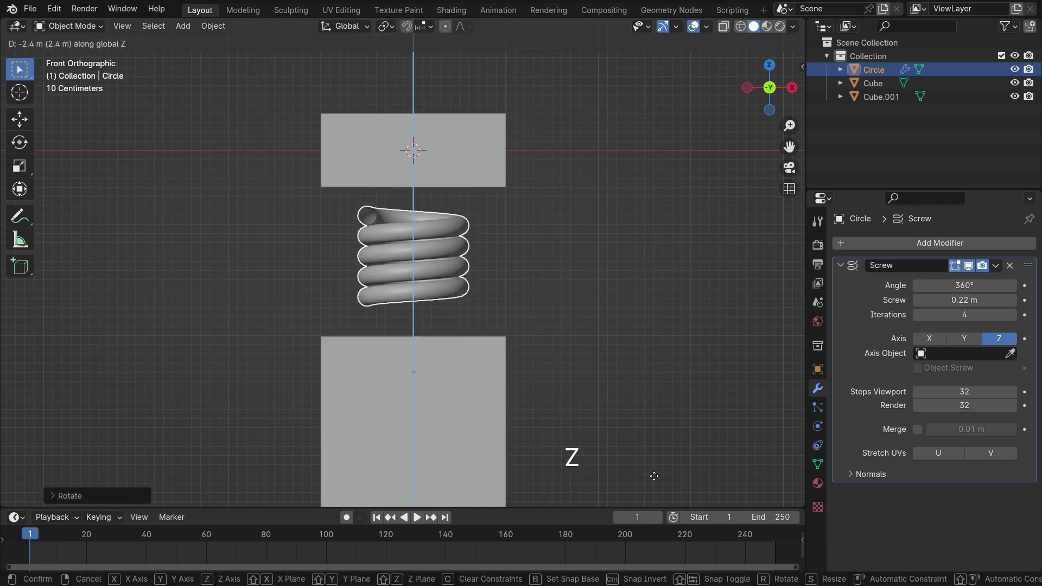
pyautogui.click(651, 482)
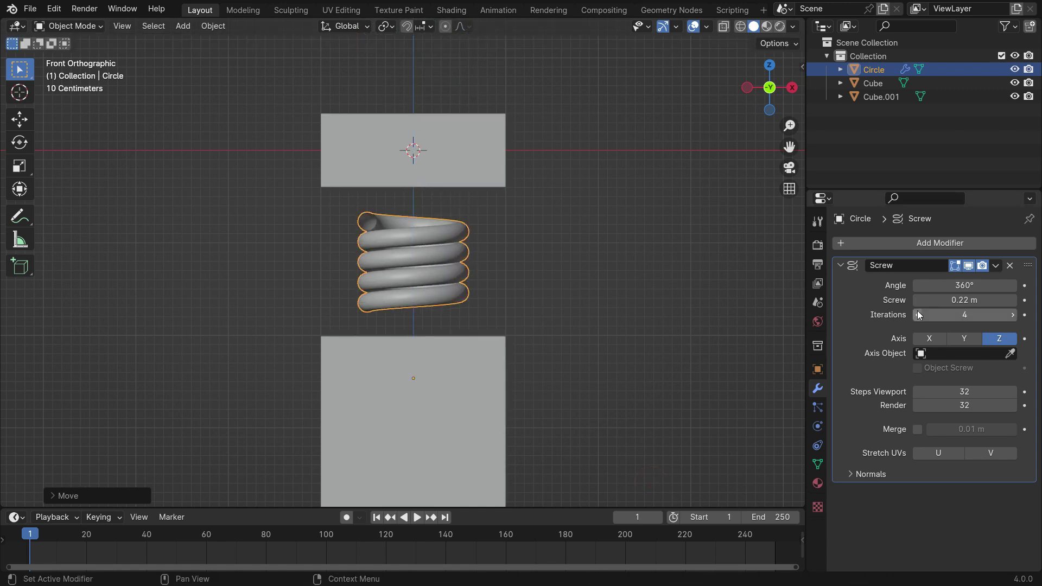
# Step: Try stretching the spring downward with a screw distance of 0.78 m, and set it back to 0.22 m
pyautogui.keyDown('shift'); pyautogui.moveTo(961, 300); pyautogui.dragTo(1020, 301); pyautogui.keyUp('shift')
pyautogui.doubleClick(953, 300)
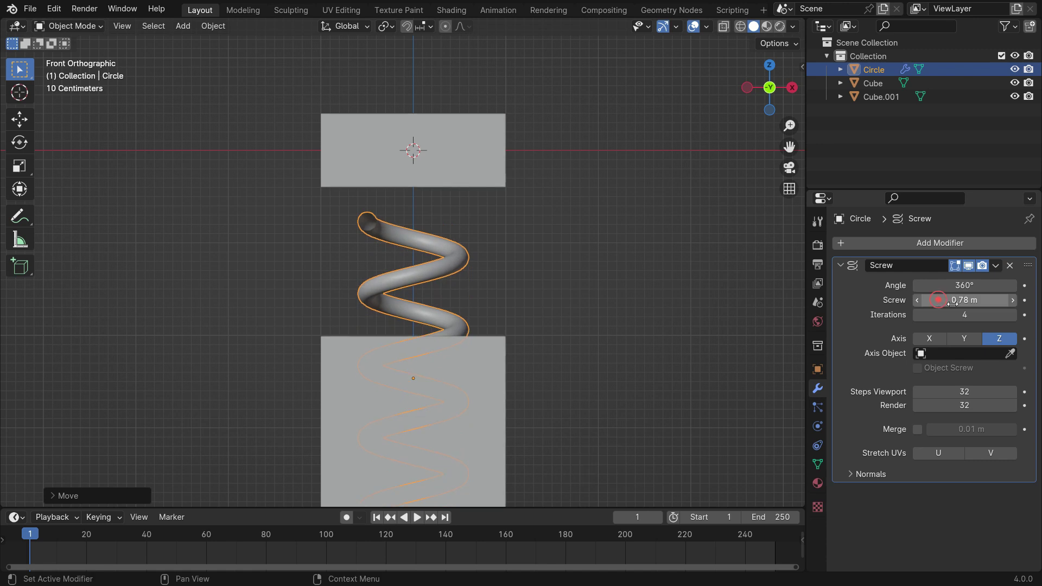
pyautogui.write('0.22')
pyautogui.press('KP_Enter')
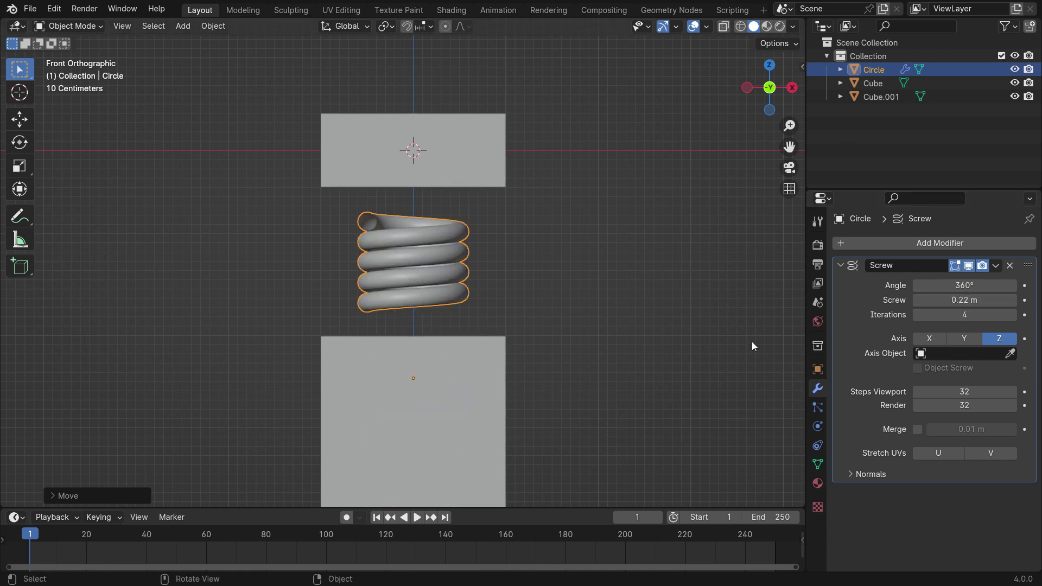
# Step: Snap the 3D cursor to the centre of the circle profile at the spring's upper end
pyautogui.press('Tab')
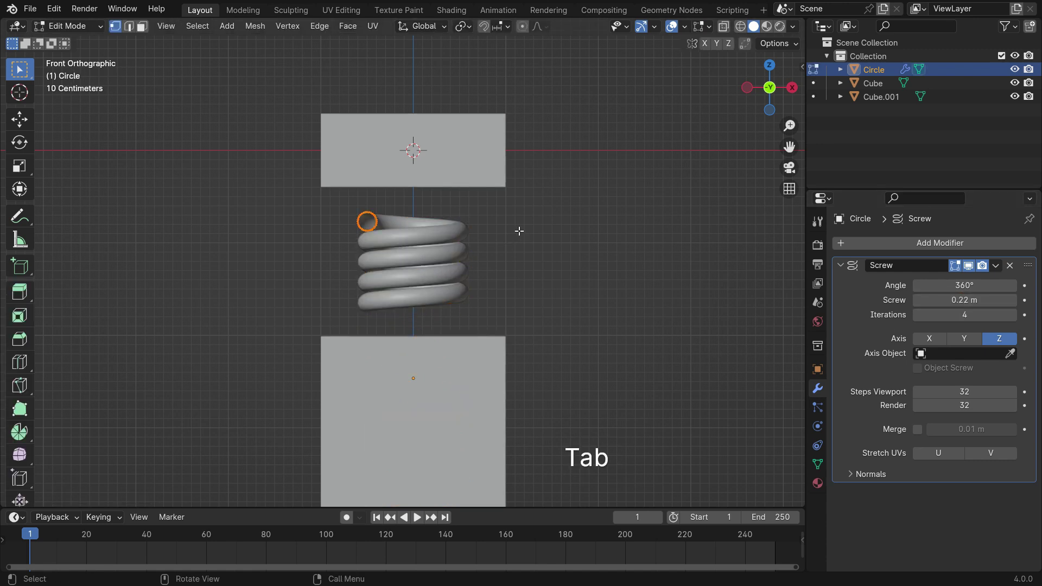
pyautogui.hotkey('shift', 's')
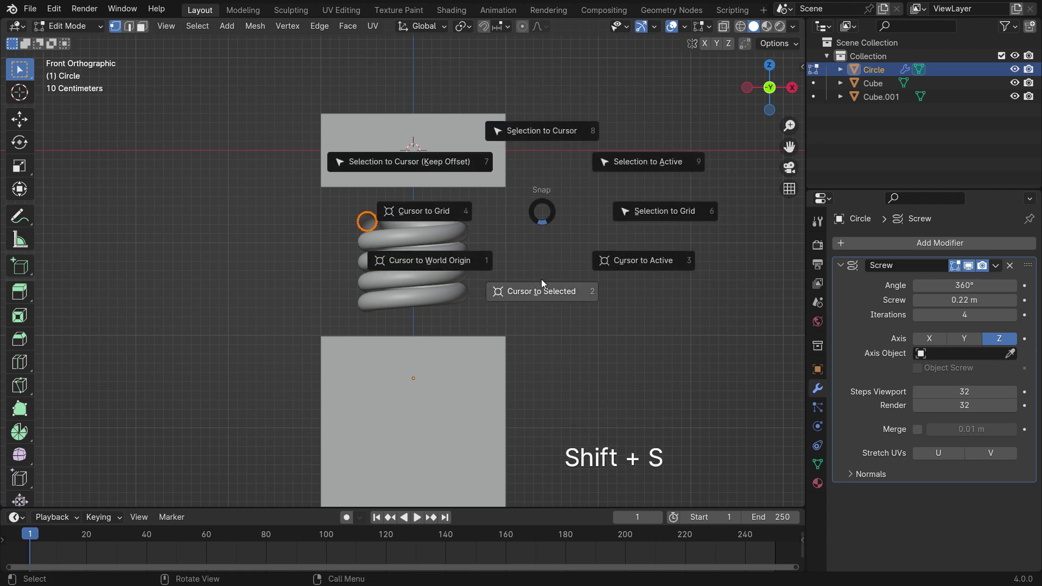
pyautogui.click(539, 283)
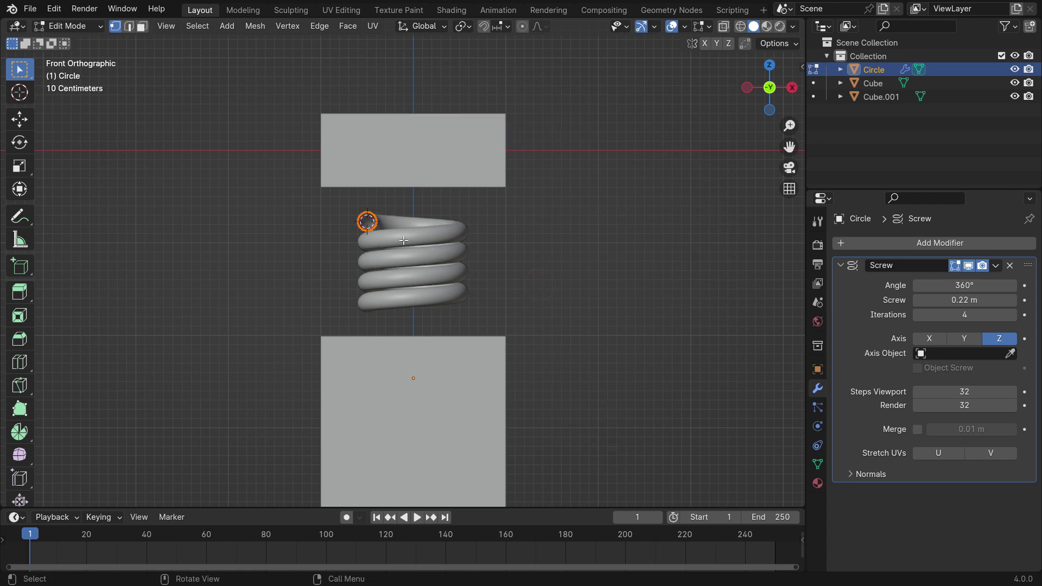
pyautogui.press('Tab')
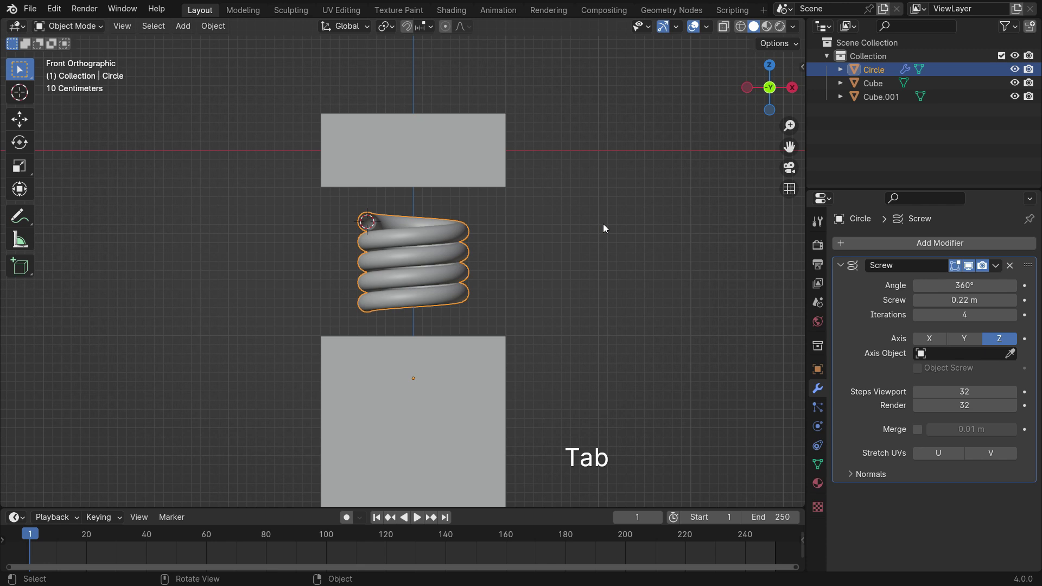
# Step: Add a plane at the 3D cursor and merge its vertices at center into a single vertex
pyautogui.hotkey('shift', 'a')
pyautogui.moveTo(601, 239)
pyautogui.click(659, 239)
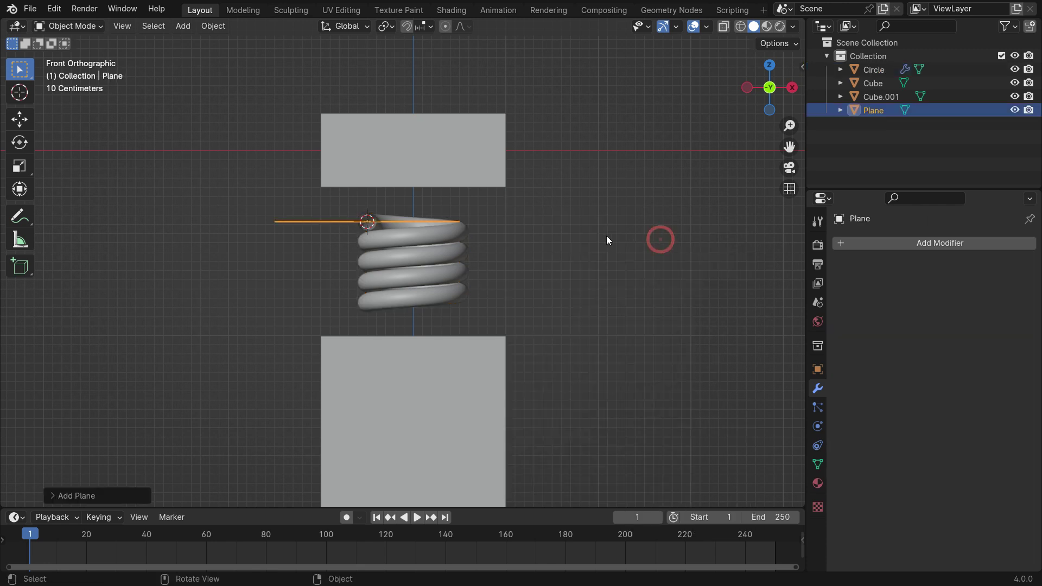
pyautogui.press('Tab')
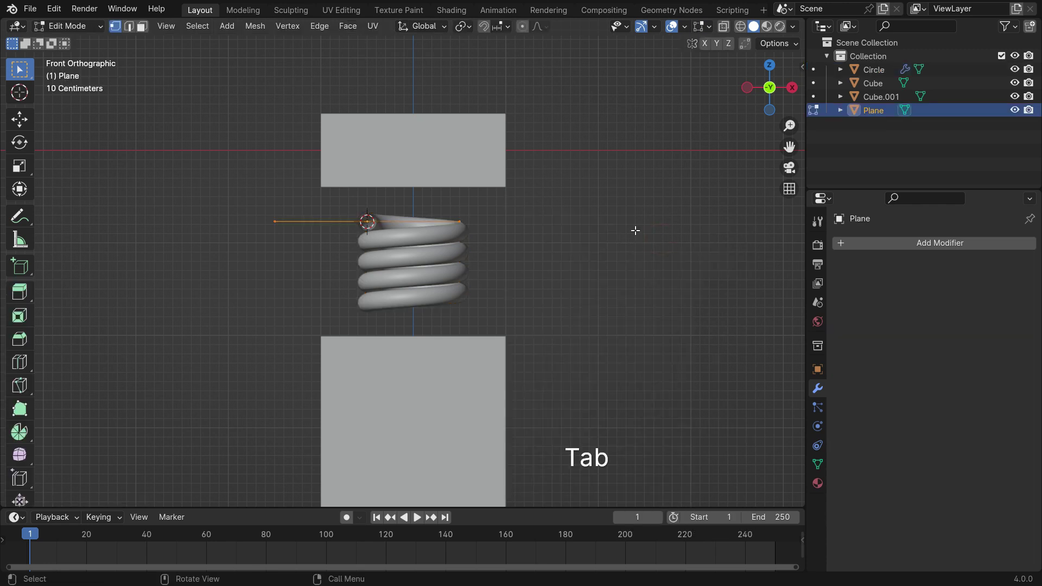
pyautogui.press('m')
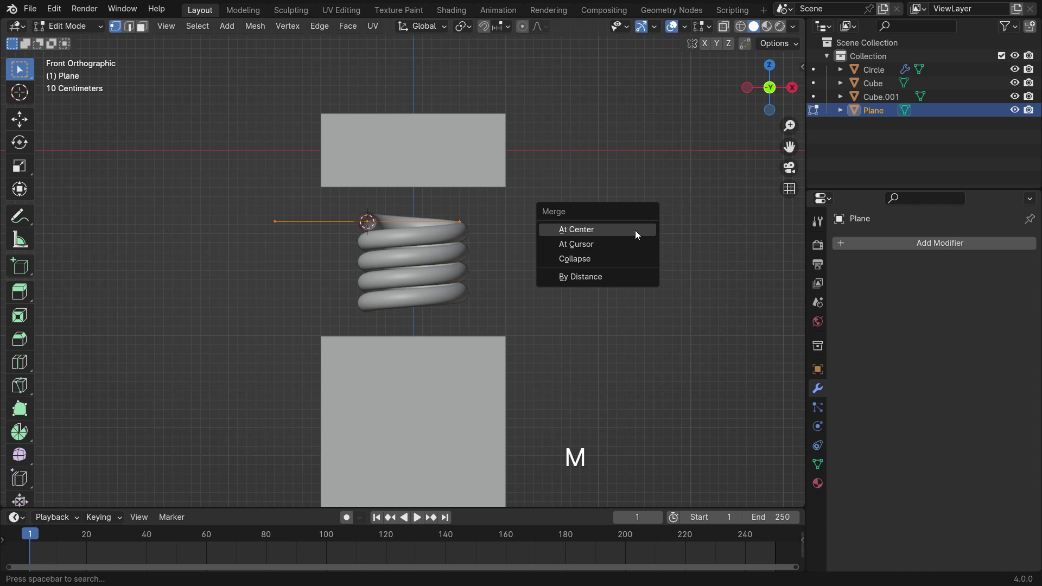
pyautogui.click(635, 231)
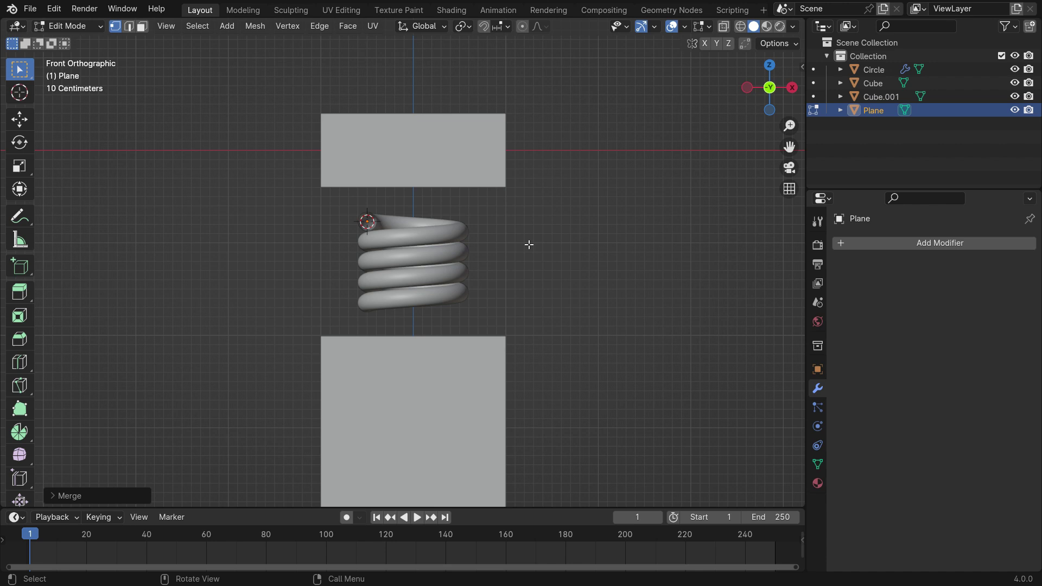
# Step: Extrude the vertex about 0.3 m along negative Y in right view, and again about 0.5 m along X in front view, both slightly upward
pyautogui.press('KP_3')
pyautogui.scroll(3, 330, 216)
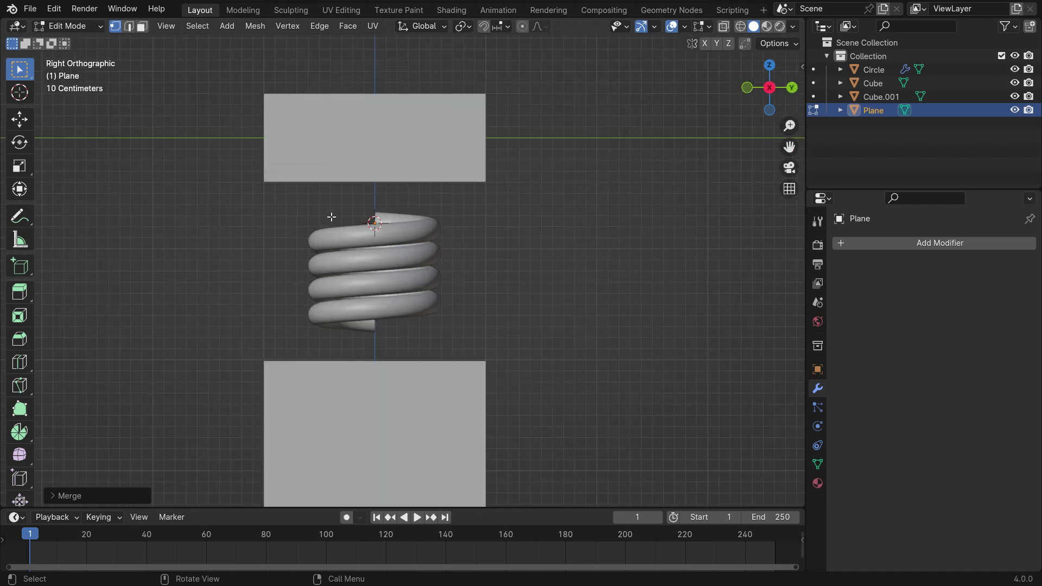
pyautogui.press('e')
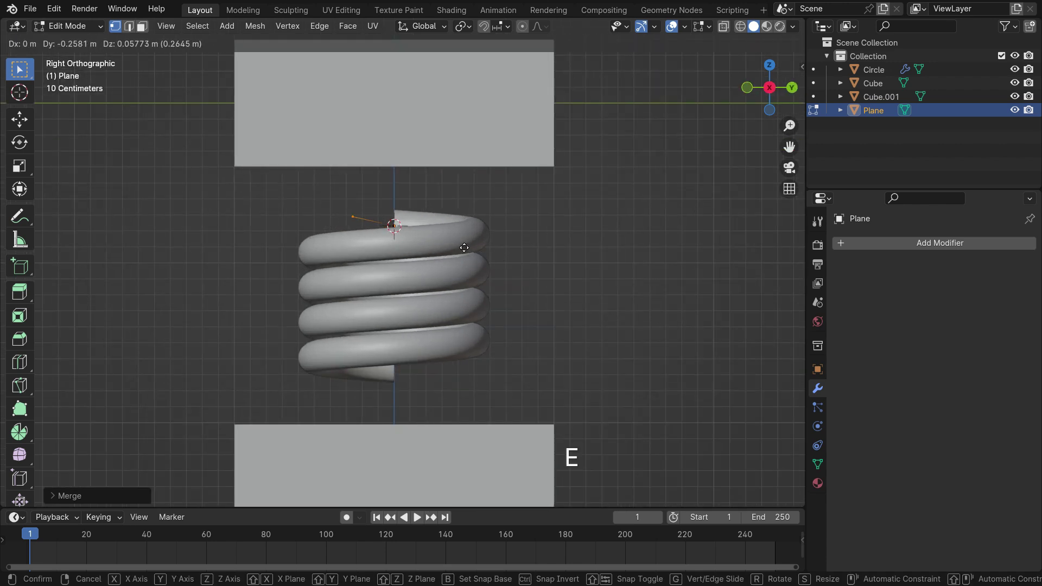
pyautogui.click(458, 247)
pyautogui.press('KP_1')
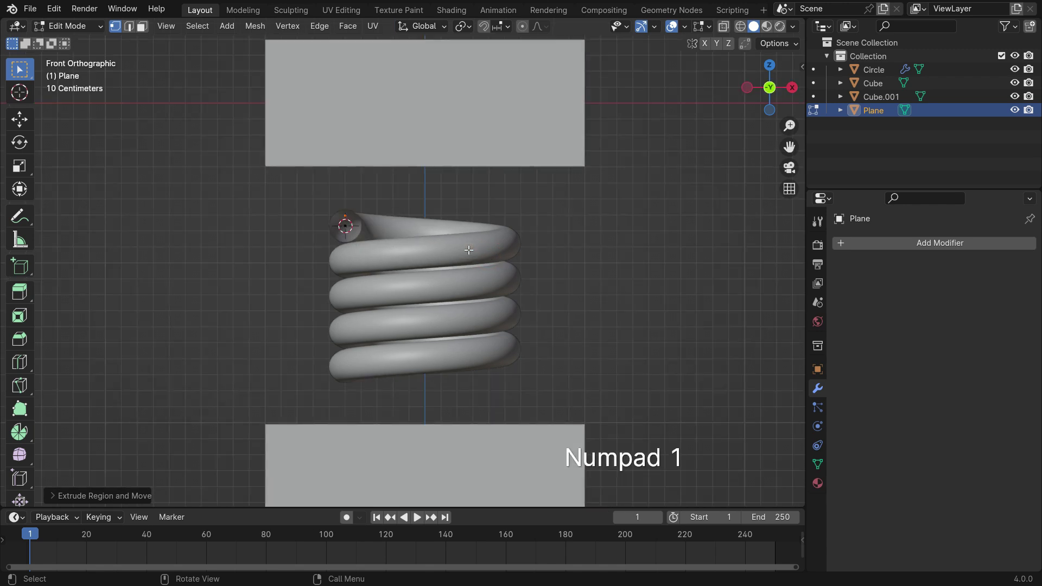
pyautogui.press('e')
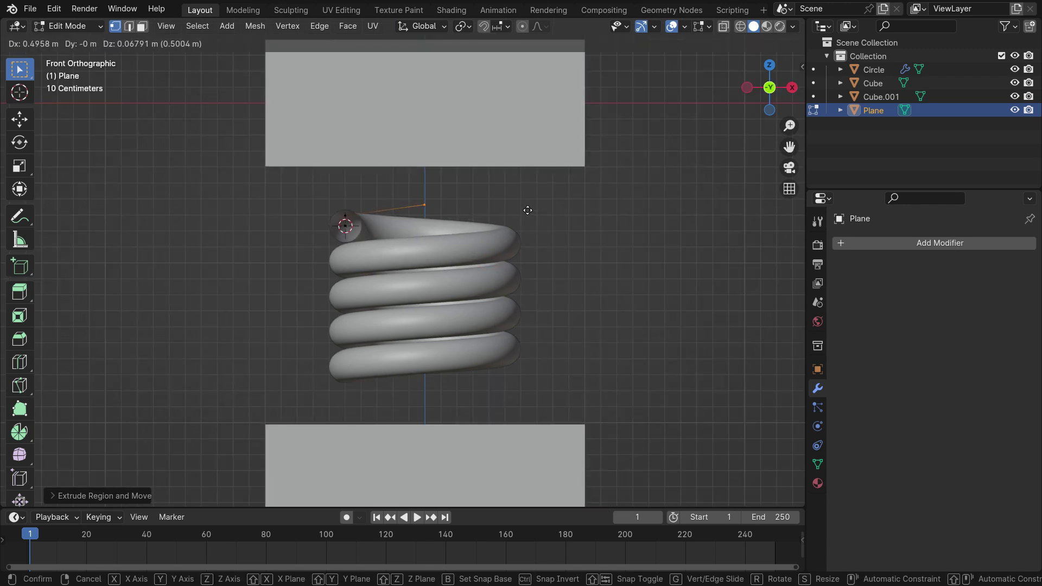
pyautogui.click(527, 210)
# Step: In right view, extrude the path's end about 0.31 m back over the spring's axis and another 0.24 m up into the upper block
pyautogui.press('KP_3')
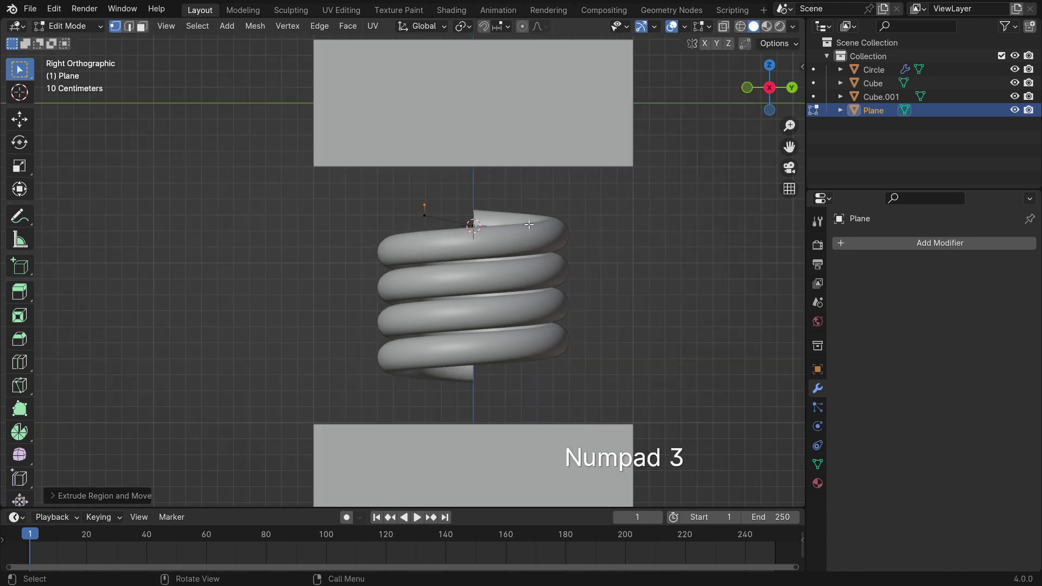
pyautogui.press('e')
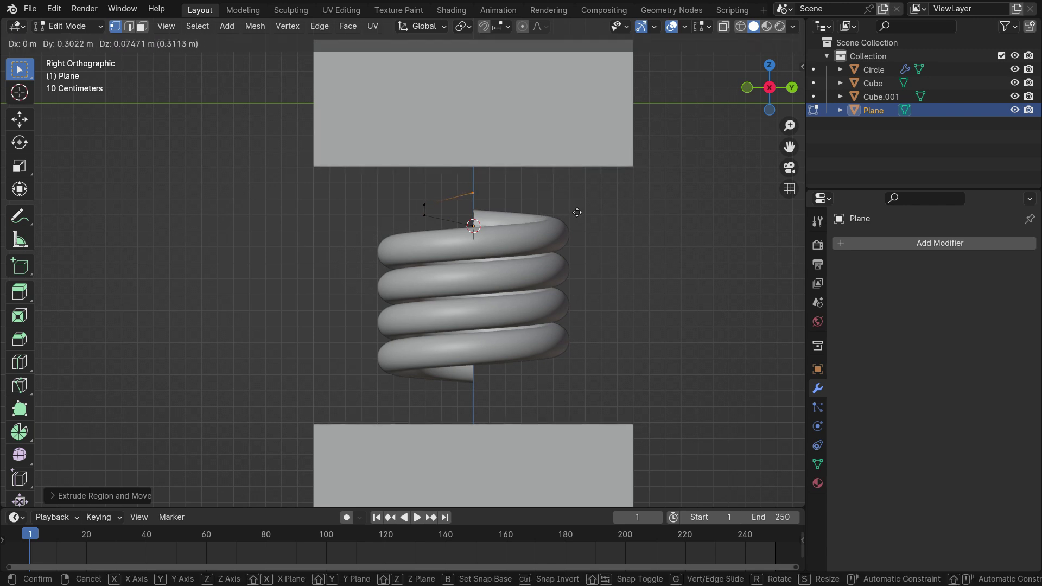
pyautogui.click(577, 212)
pyautogui.press('e')
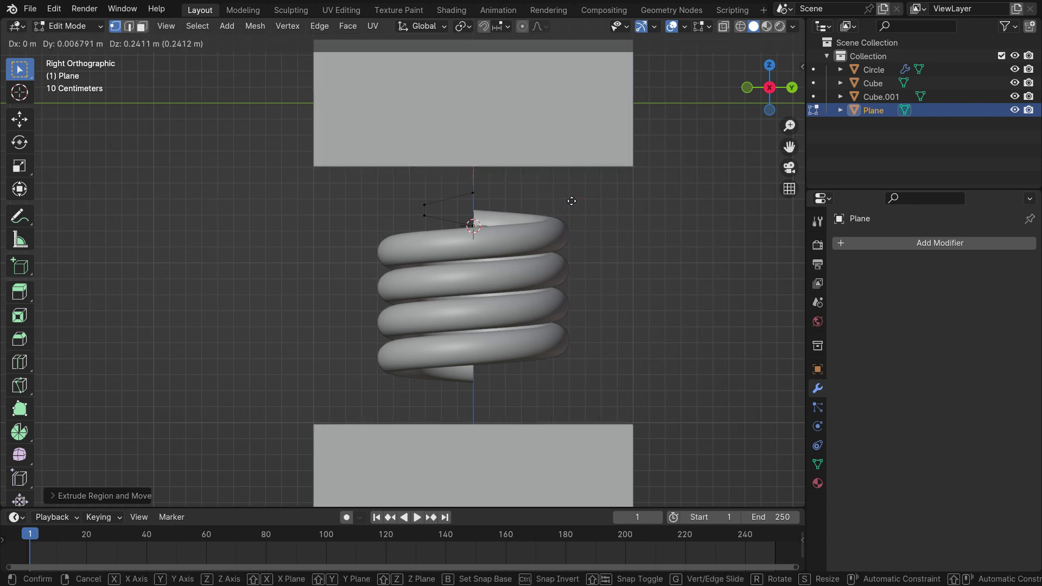
pyautogui.click(571, 201)
# Step: Round the path's three inner corner vertices with a two-segment vertex bevel
pyautogui.moveTo(573, 202); pyautogui.dragTo(596, 264, button='middle')
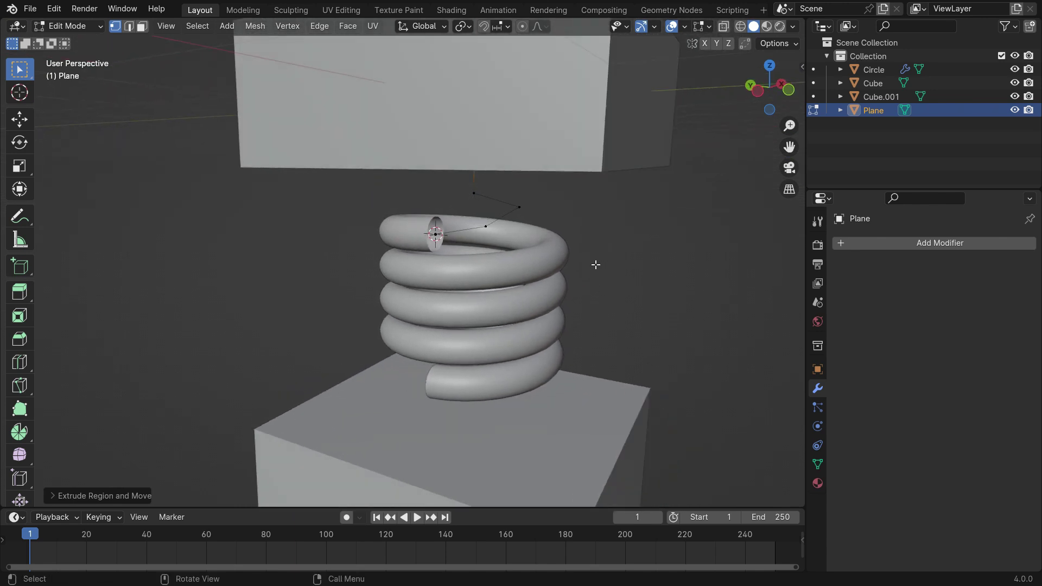
pyautogui.click(477, 197)
pyautogui.keyDown('shift'); pyautogui.click(518, 206); pyautogui.keyUp('shift')
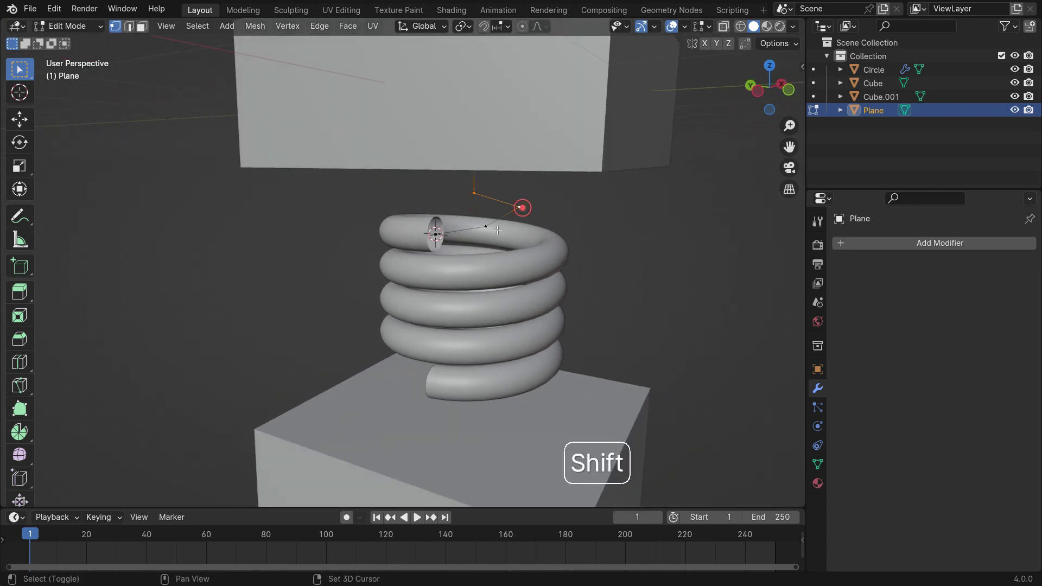
pyautogui.keyDown('shift'); pyautogui.click(486, 225); pyautogui.keyUp('shift')
pyautogui.moveTo(482, 261); pyautogui.dragTo(644, 242, button='middle')
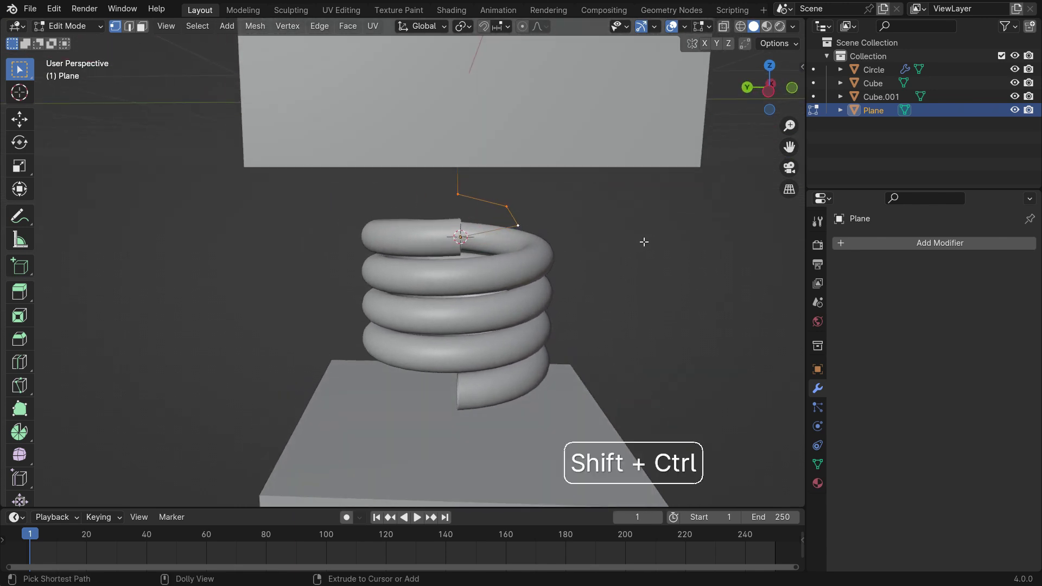
pyautogui.hotkey('ctrl', 'shift', 'b')
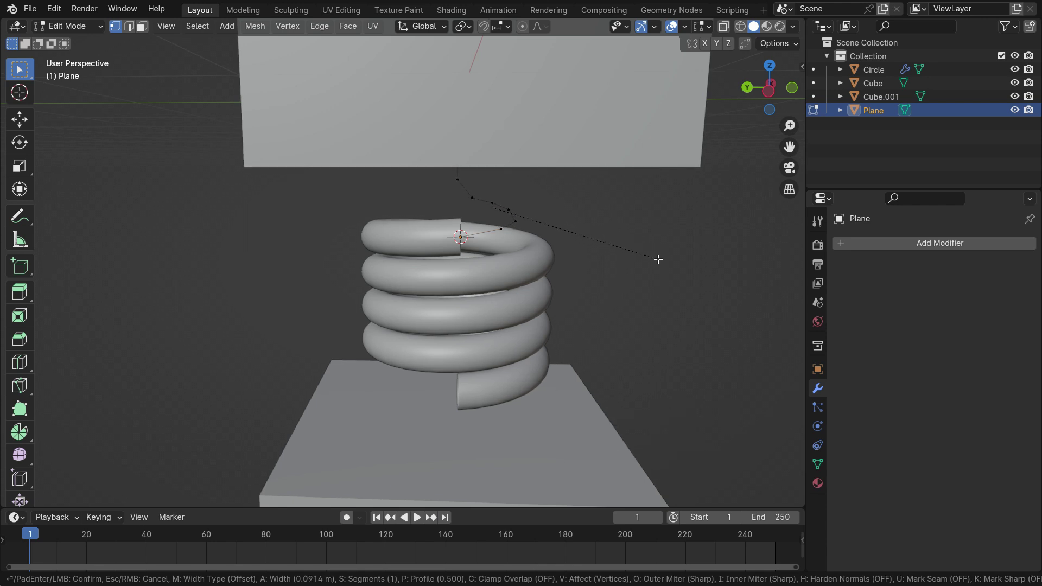
pyautogui.click(661, 261)
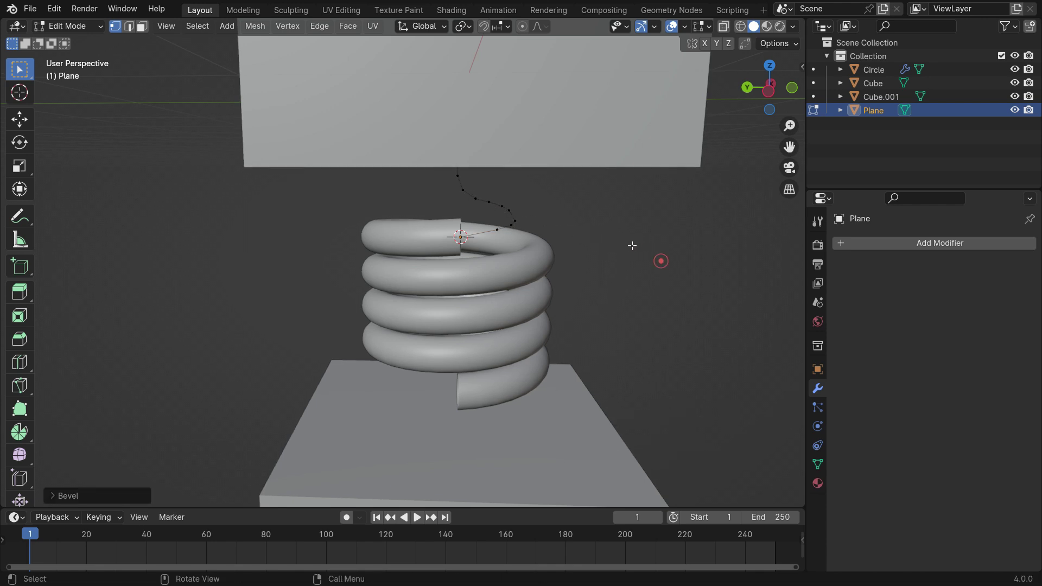
# Step: Return to Object Mode and convert the beveled path to a curve
pyautogui.moveTo(630, 247)
pyautogui.mouseDown(button='middle')
pyautogui.moveTo(603, 244)
pyautogui.moveTo(622, 240)
pyautogui.mouseUp(button='middle')
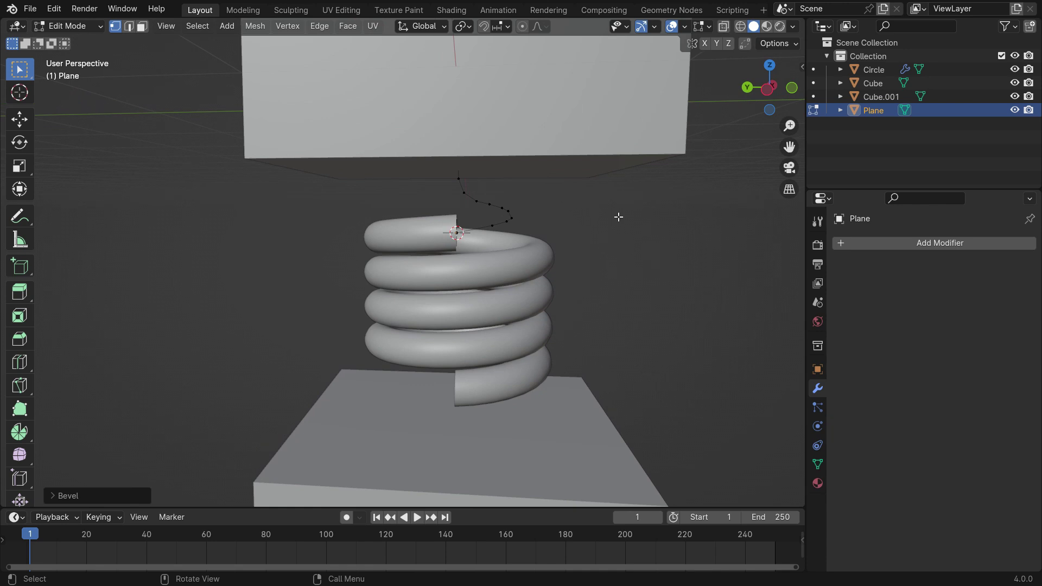
pyautogui.press('Tab')
pyautogui.rightClick(618, 216)
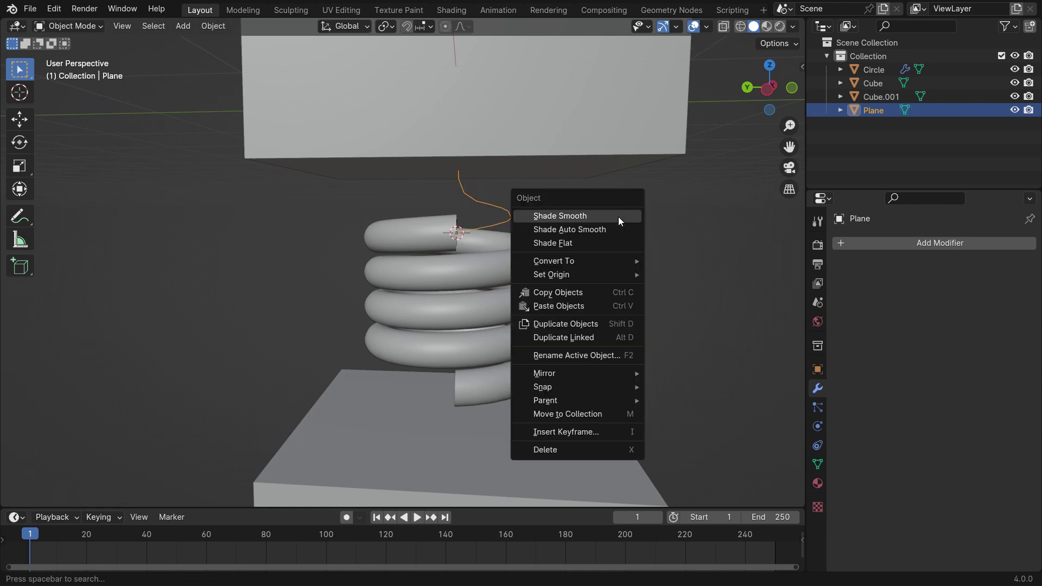
pyautogui.moveTo(620, 261)
pyautogui.click(688, 260)
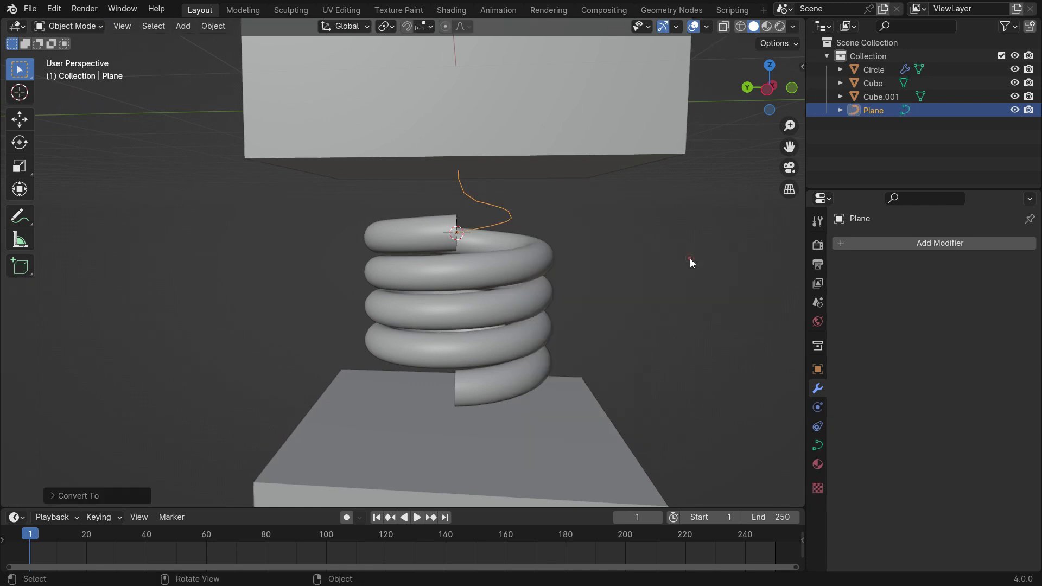
# Step: Give the curve a round bevel with a depth of 0.089 m, approximately matching the spring's wire thickness
pyautogui.click(817, 445)
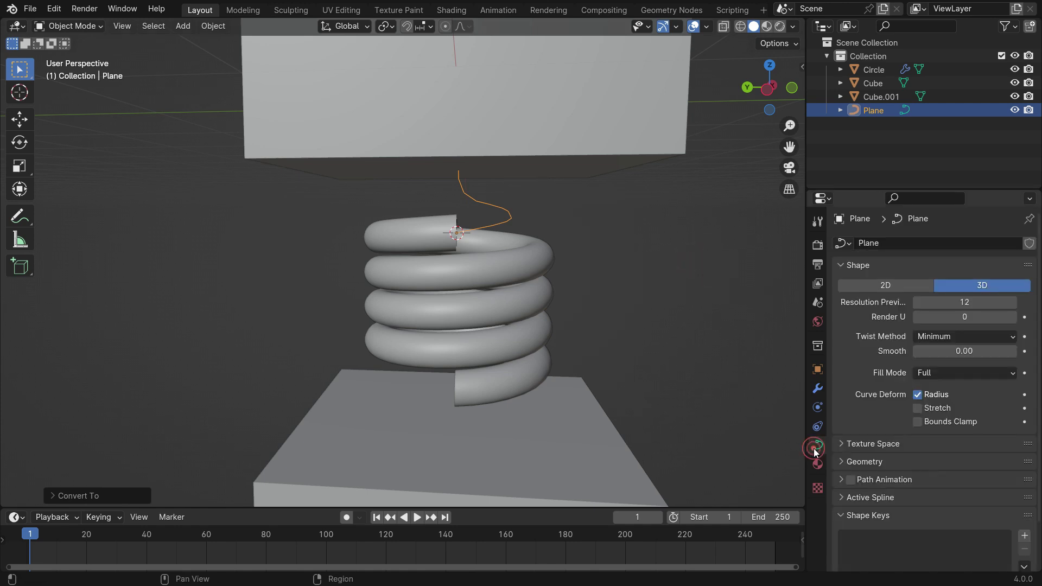
pyautogui.click(871, 462)
pyautogui.scroll(-10, 874, 463)
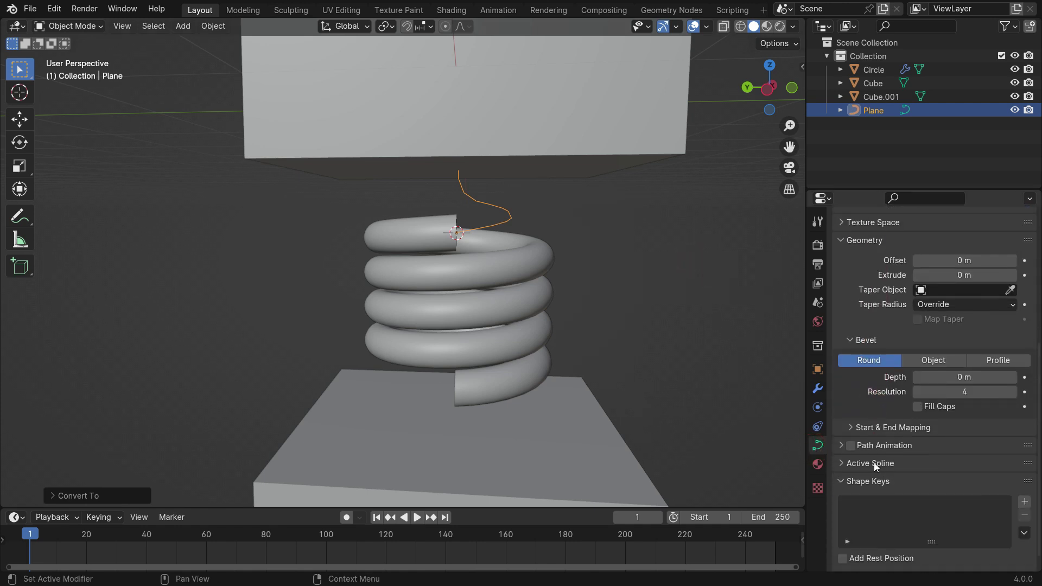
pyautogui.keyDown('shift'); pyautogui.moveTo(930, 361); pyautogui.dragTo(996, 361); pyautogui.keyUp('shift')
pyautogui.moveTo(537, 266)
pyautogui.mouseDown(button='middle')
pyautogui.moveTo(510, 240)
pyautogui.moveTo(531, 207)
pyautogui.mouseUp(button='middle')
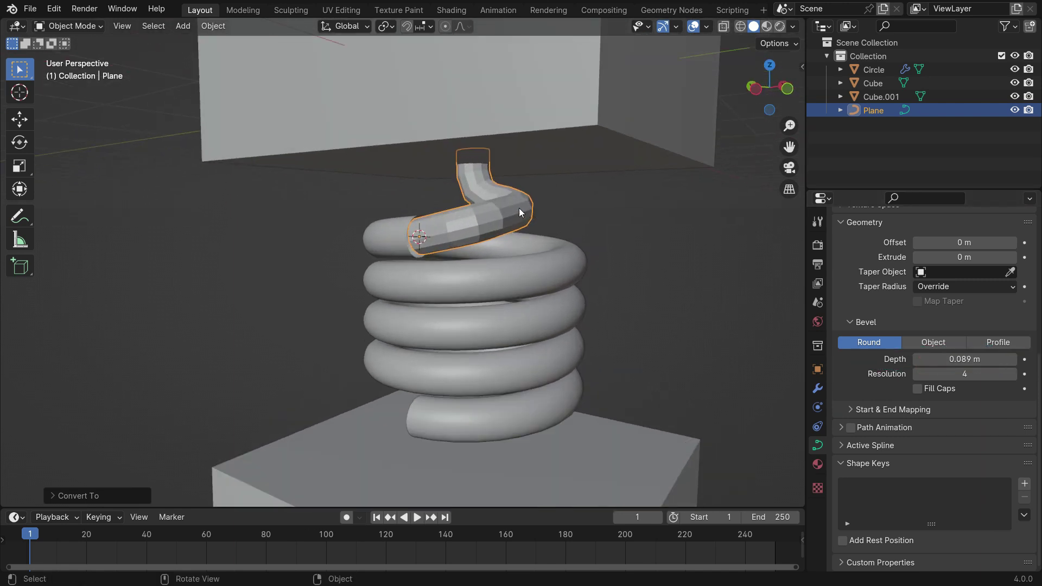
# Step: Apply smooth shading to the connector curve
pyautogui.rightClick(513, 191)
pyautogui.moveTo(514, 191)
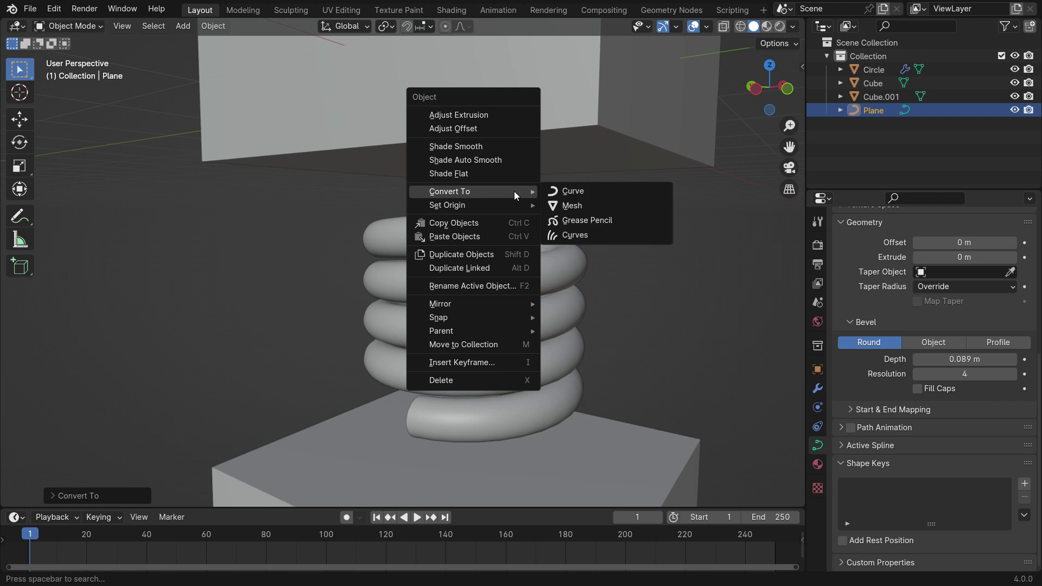
pyautogui.click(496, 146)
pyautogui.moveTo(509, 197); pyautogui.dragTo(561, 207, button='middle')
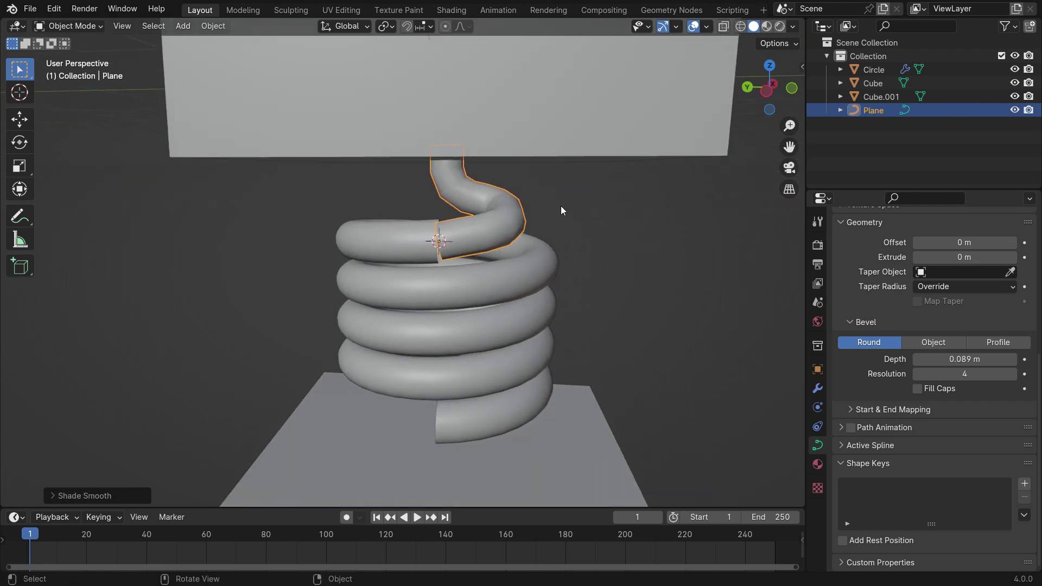
# Step: Move the connector curve's lower end point slightly into the spring's open upper end
pyautogui.press('Tab')
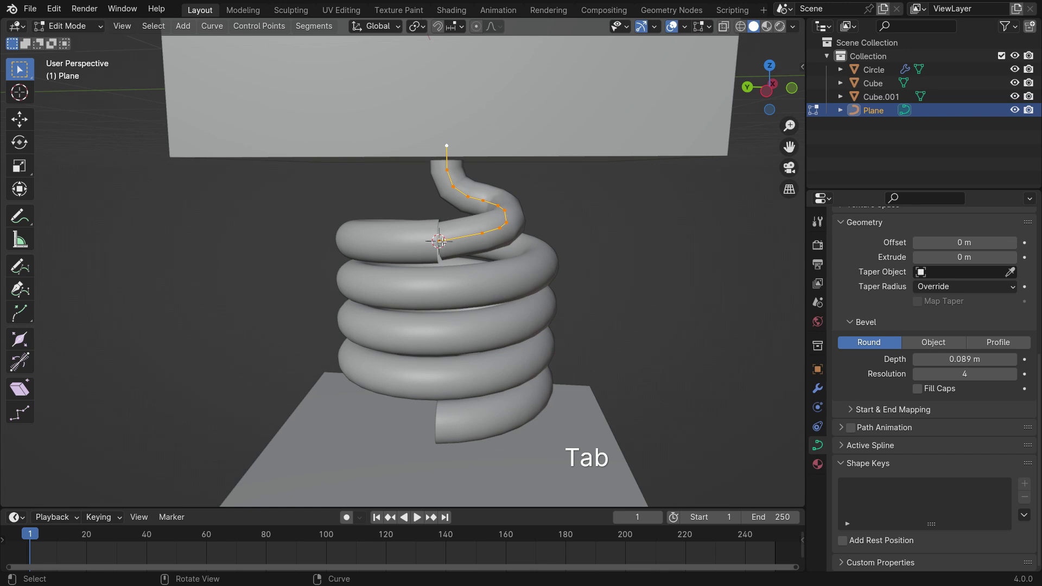
pyautogui.click(441, 240)
pyautogui.scroll(3, 445, 244)
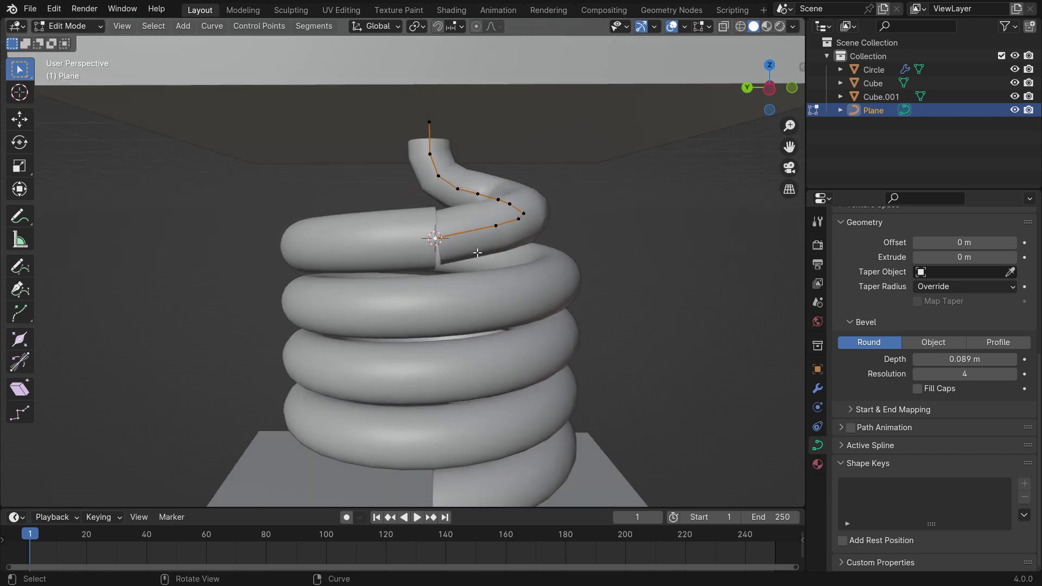
pyautogui.press('g')
pyautogui.click(472, 257)
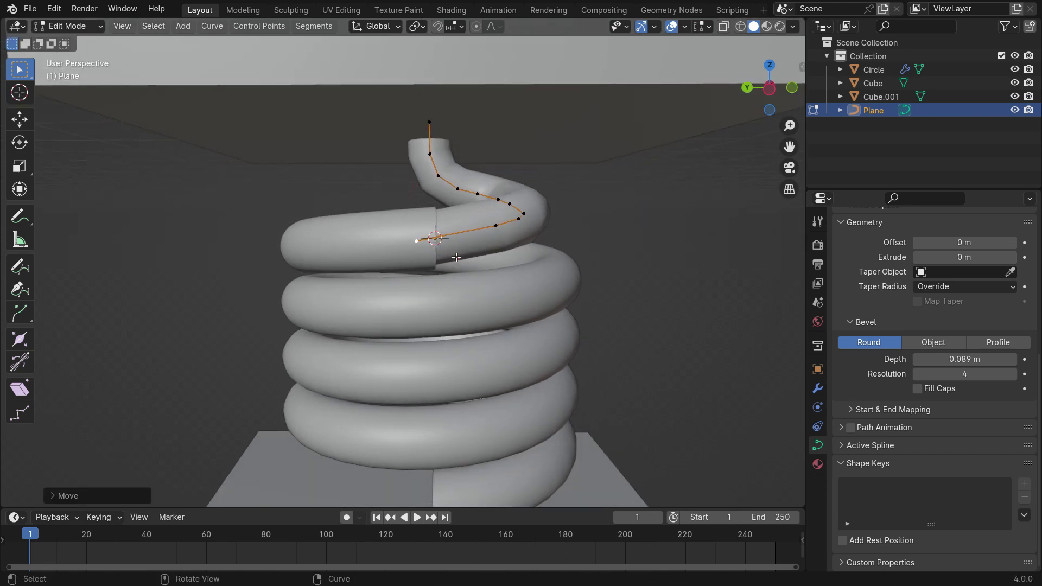
# Step: Fatten the connector curve's lower end point by about 1.3 and reposition it over the spring's open upper end, finishing in Object Mode
pyautogui.moveTo(472, 257)
pyautogui.mouseDown(button='middle')
pyautogui.moveTo(333, 260)
pyautogui.moveTo(274, 281)
pyautogui.moveTo(460, 270)
pyautogui.mouseUp(button='middle')
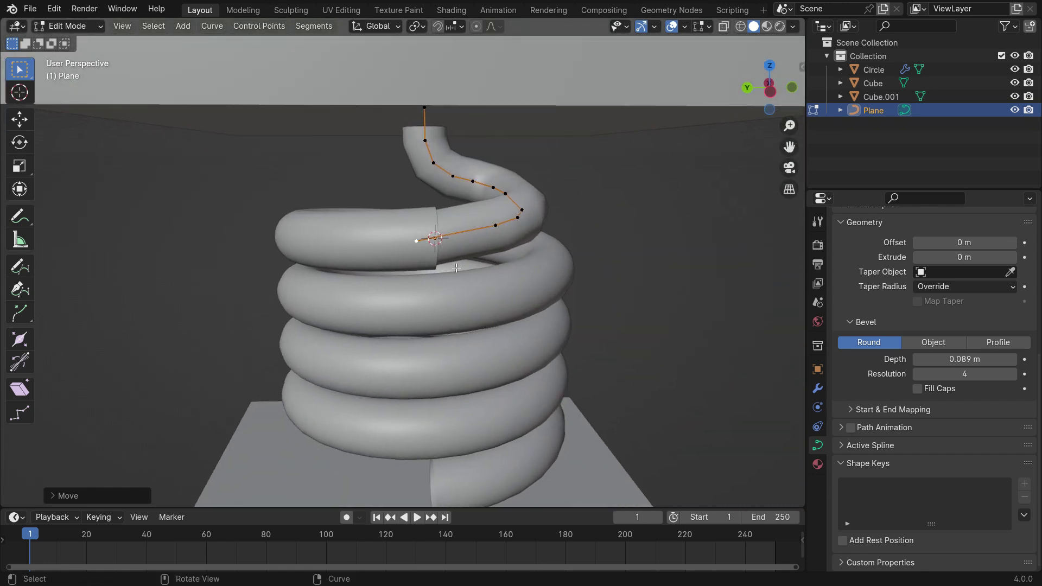
pyautogui.hotkey('alt', 's')
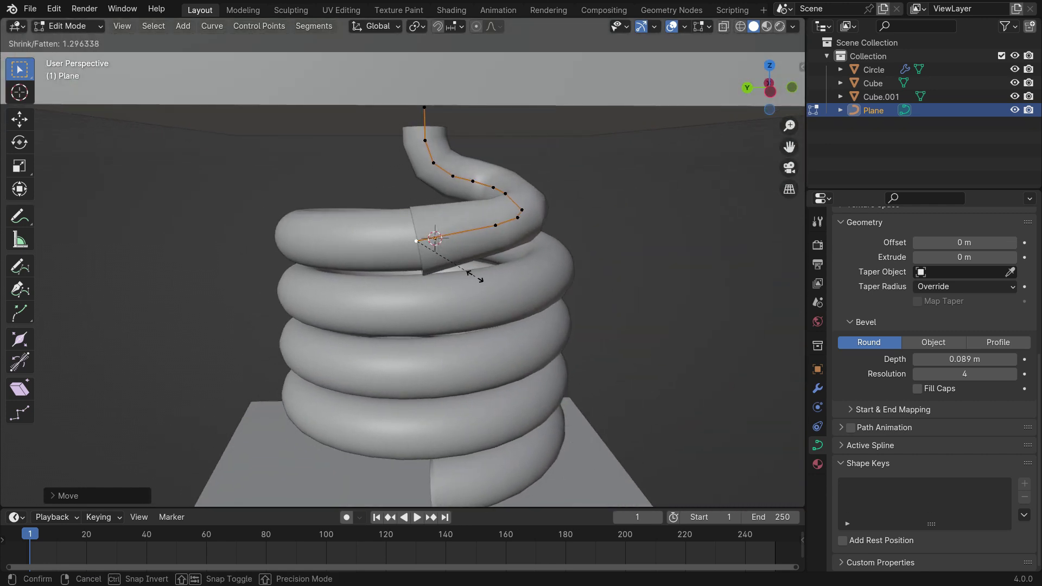
pyautogui.click(475, 277)
pyautogui.moveTo(476, 276)
pyautogui.mouseDown(button='middle')
pyautogui.moveTo(595, 268)
pyautogui.moveTo(445, 234)
pyautogui.moveTo(439, 249)
pyautogui.moveTo(560, 268)
pyautogui.moveTo(392, 279)
pyautogui.moveTo(559, 237)
pyautogui.mouseUp(button='middle')
pyautogui.press('g')
pyautogui.click(439, 249)
pyautogui.press('Tab')
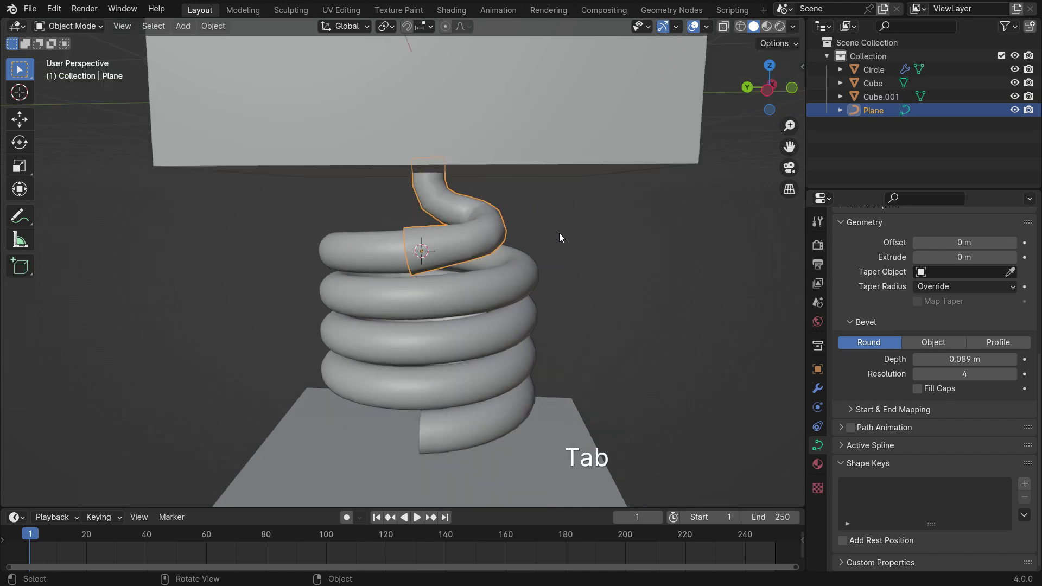
# Step: Convert the connector curve to a mesh
pyautogui.rightClick(574, 219)
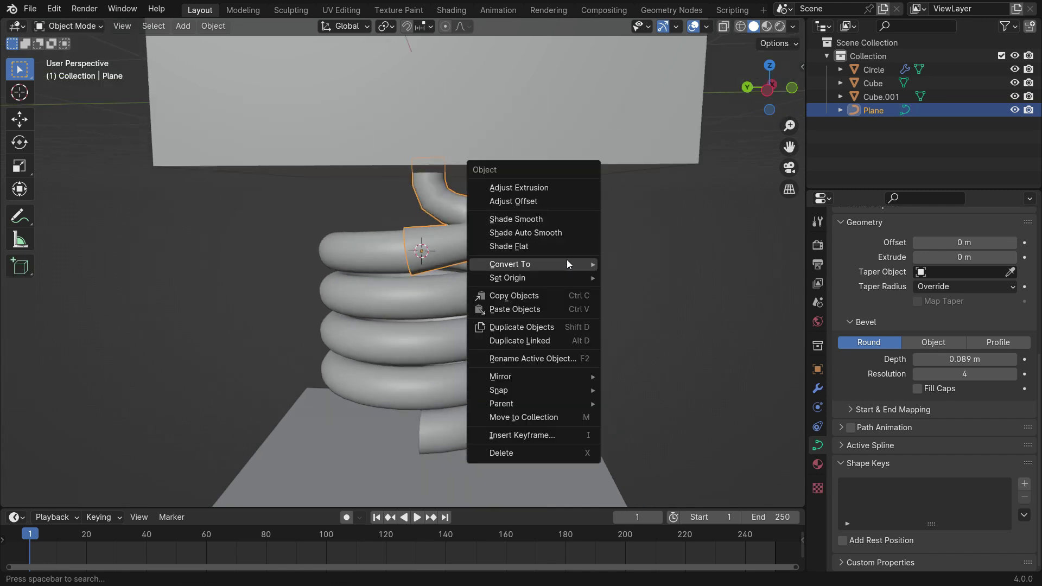
pyautogui.moveTo(593, 265)
pyautogui.click(660, 277)
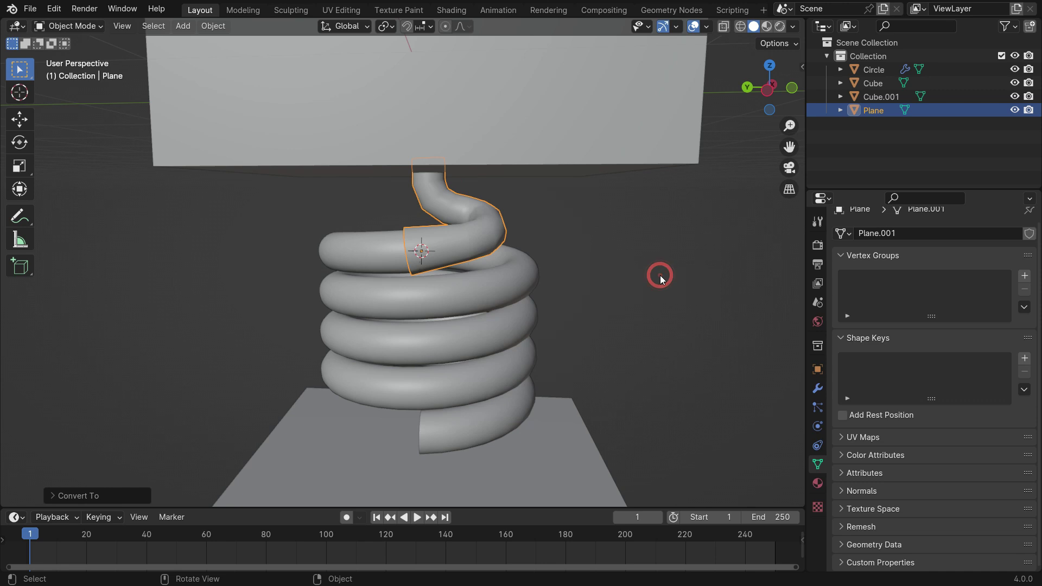
# Step: Add a Subdivision Surface modifier to the connector mesh with the viewport level set to 2
pyautogui.click(818, 388)
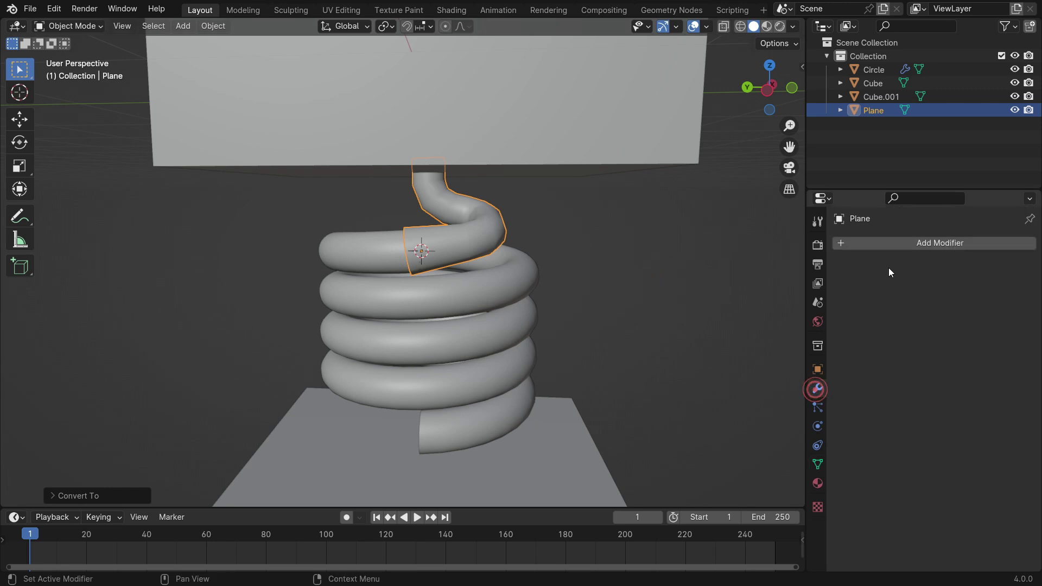
pyautogui.click(893, 241)
pyautogui.click(897, 250)
pyautogui.write('subd')
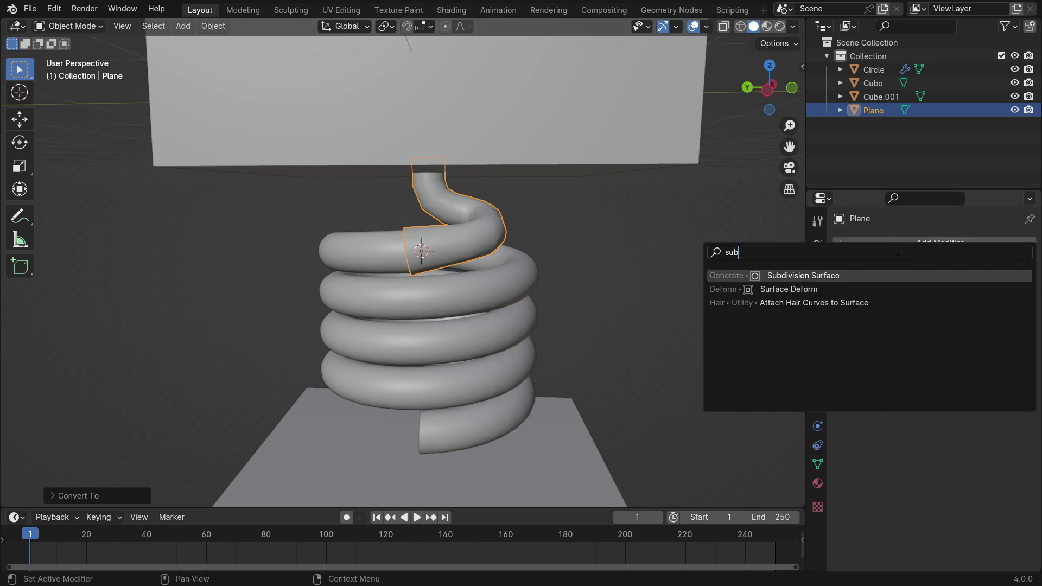
pyautogui.click(872, 275)
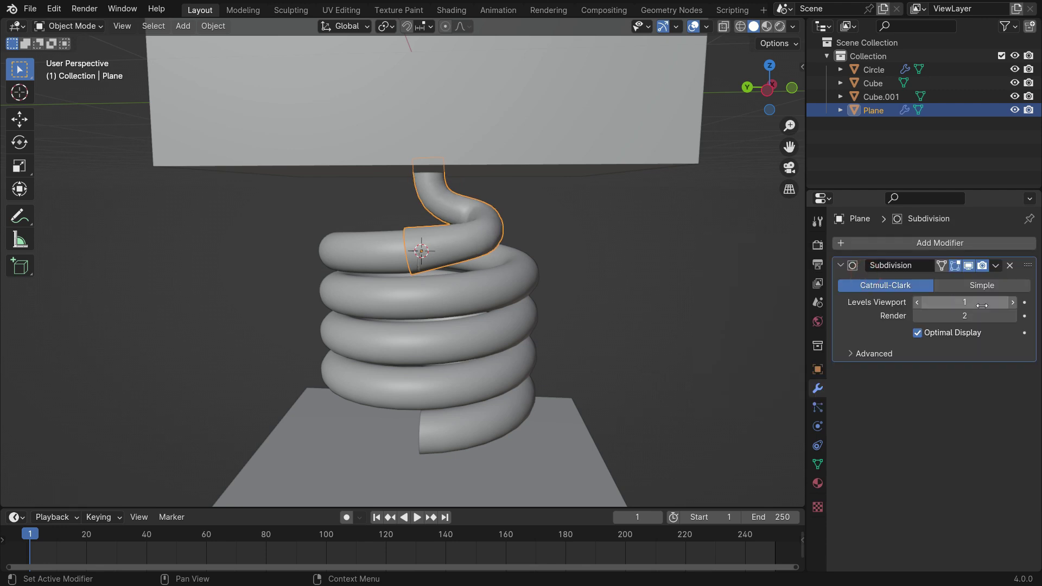
pyautogui.click(1014, 302)
pyautogui.moveTo(437, 264); pyautogui.dragTo(447, 246, button='middle')
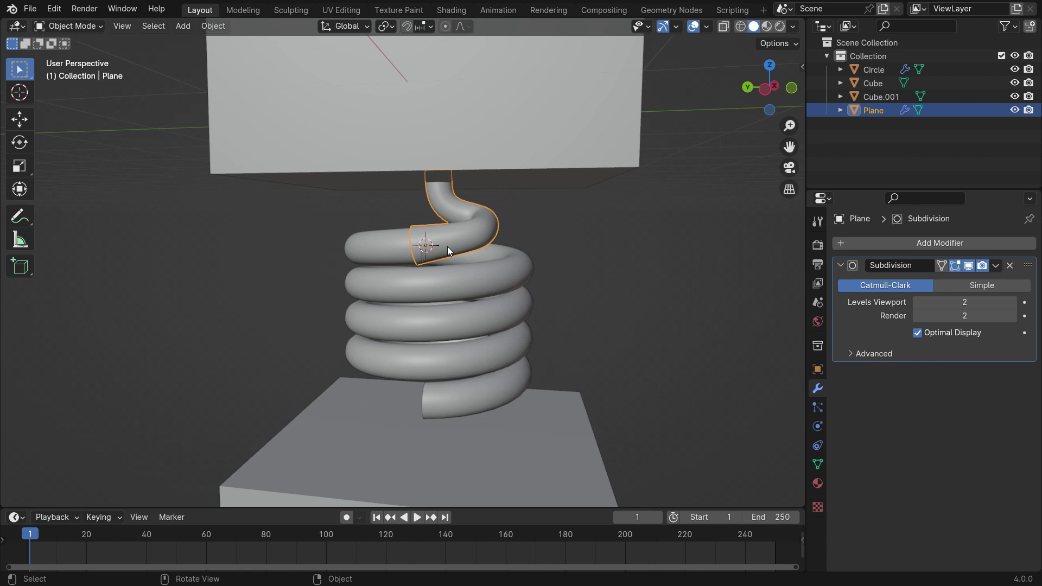
# Step: In the right orthographic view, duplicate the connector and move the copy down the Z axis to the spring's lower end
pyautogui.press('KP_3')
pyautogui.scroll(-3, 473, 285)
pyautogui.scroll(1, 473, 285)
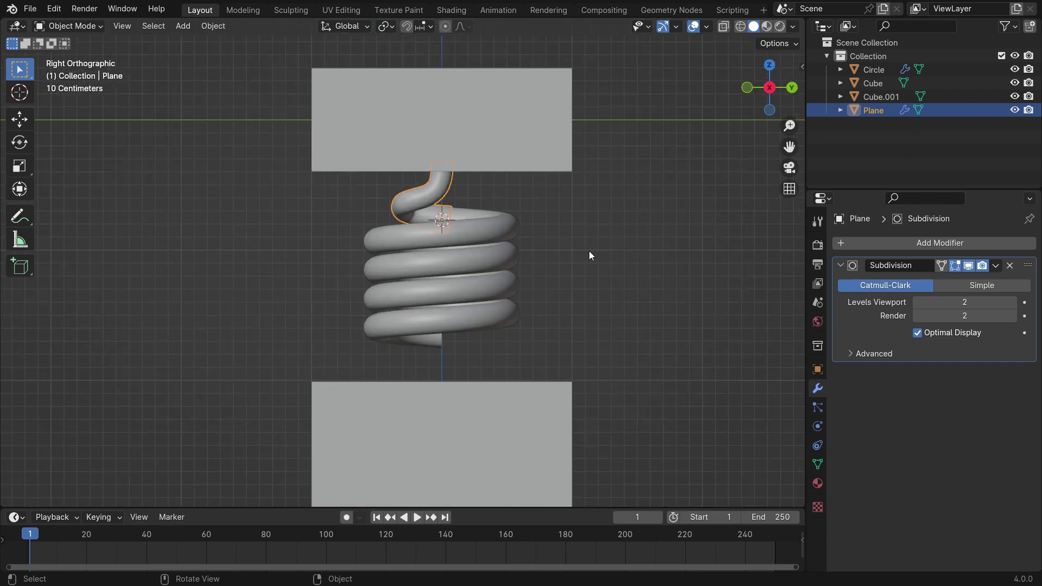
pyautogui.hotkey('shift', 'd')
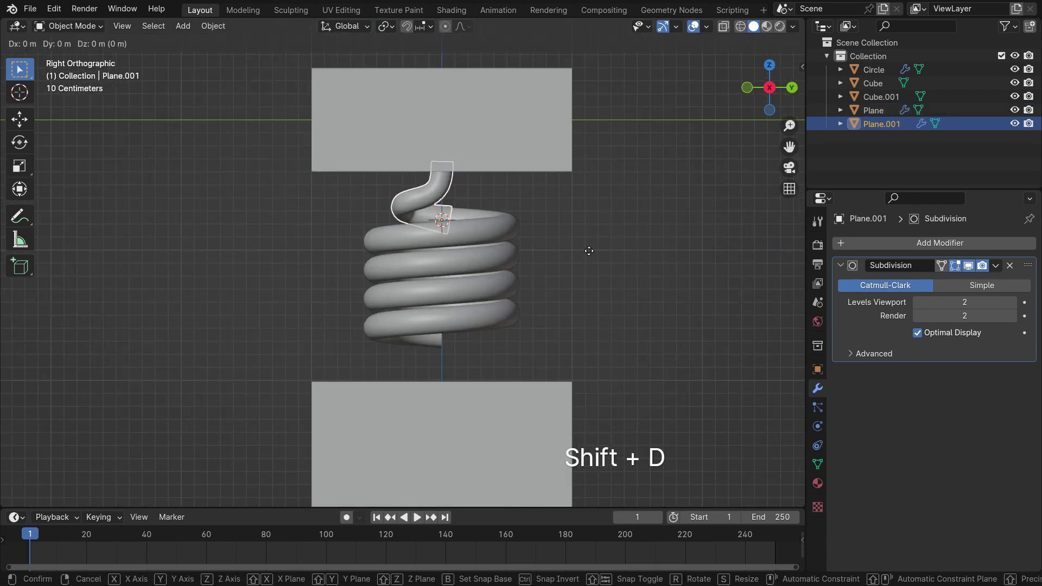
pyautogui.press('z')
pyautogui.click(584, 368)
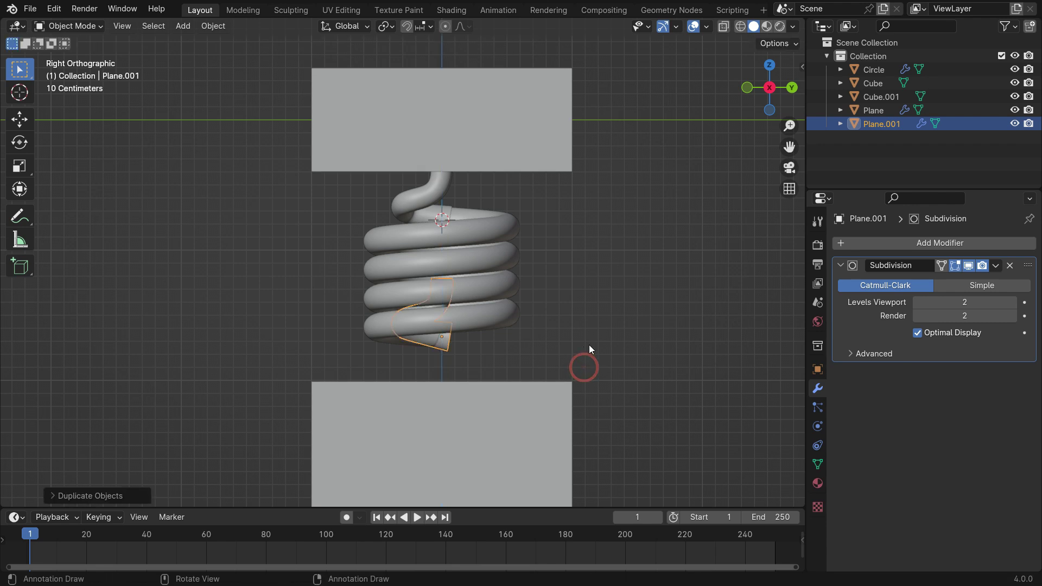
# Step: Rotate the copied connector about 173° in the right view and raise it slightly along Z to align with the spring's lower end
pyautogui.press('r')
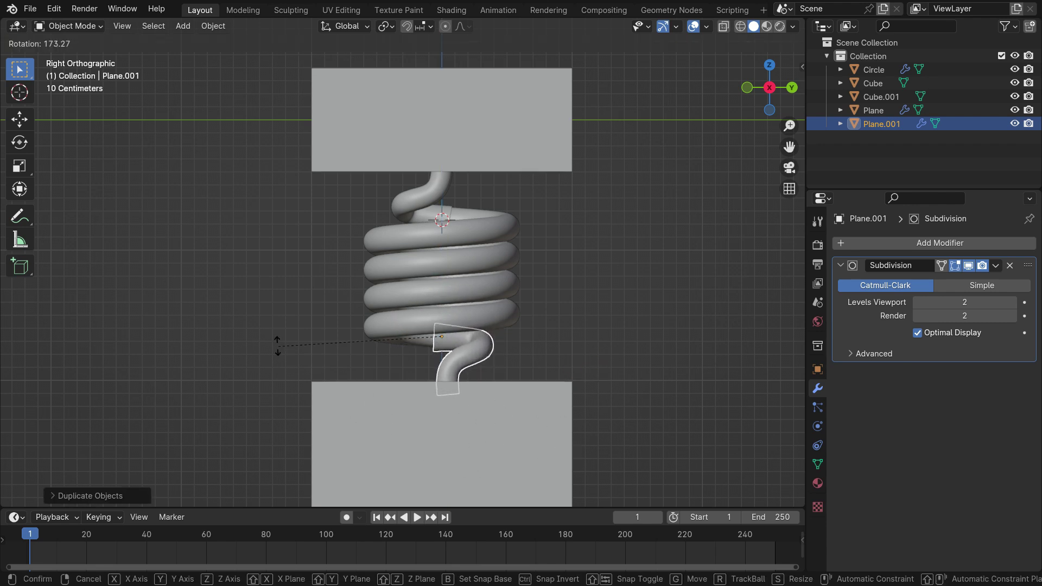
pyautogui.click(278, 345)
pyautogui.moveTo(277, 346); pyautogui.dragTo(542, 327, button='middle')
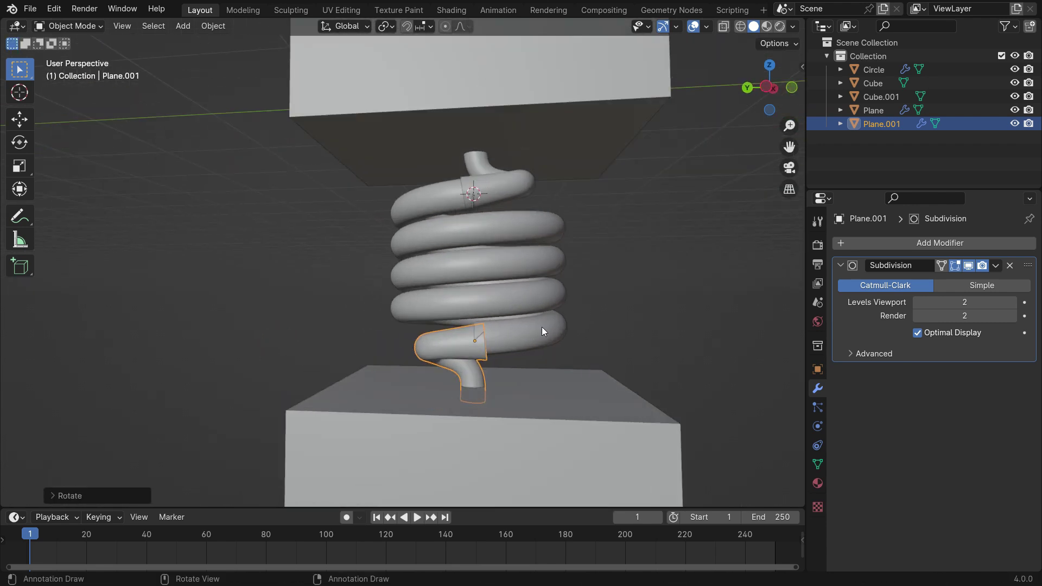
pyautogui.press('g')
pyautogui.press('z')
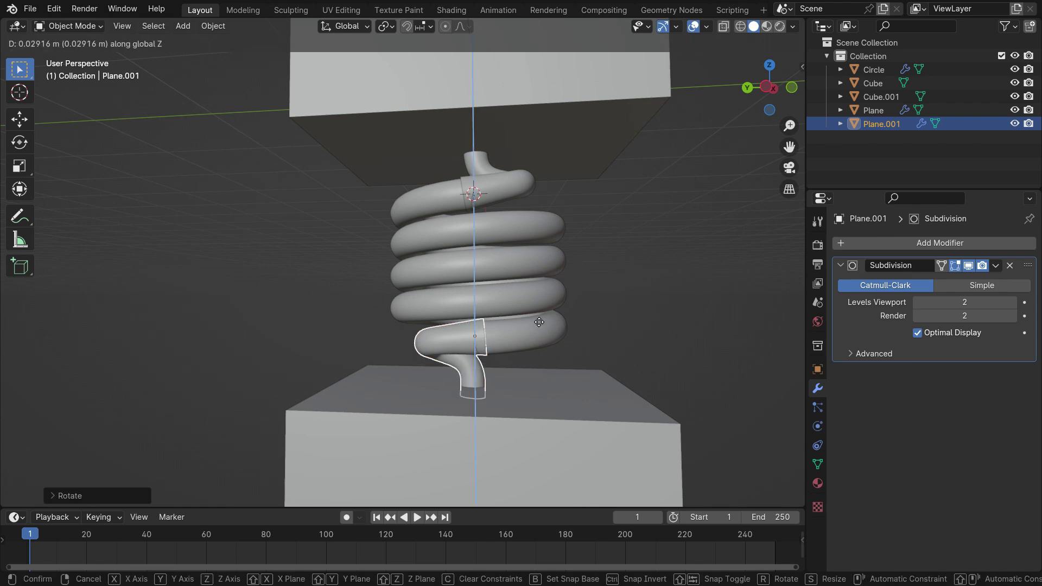
pyautogui.click(539, 325)
pyautogui.moveTo(539, 325); pyautogui.dragTo(634, 307, button='middle')
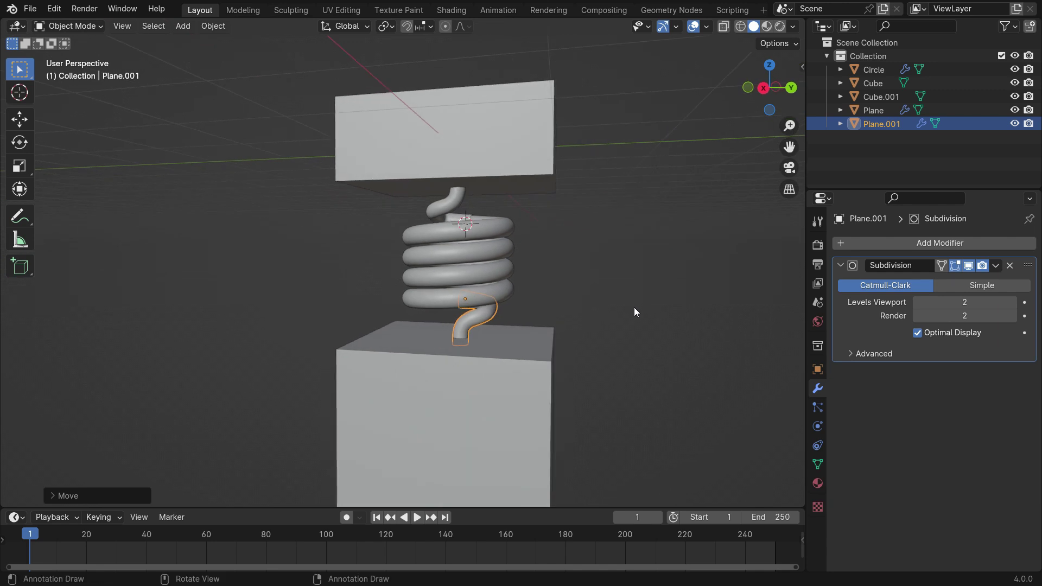
# Step: Apply the Subdivision modifier on both the lower and the upper connector, leaving nothing selected
pyautogui.click(993, 267)
pyautogui.click(969, 277)
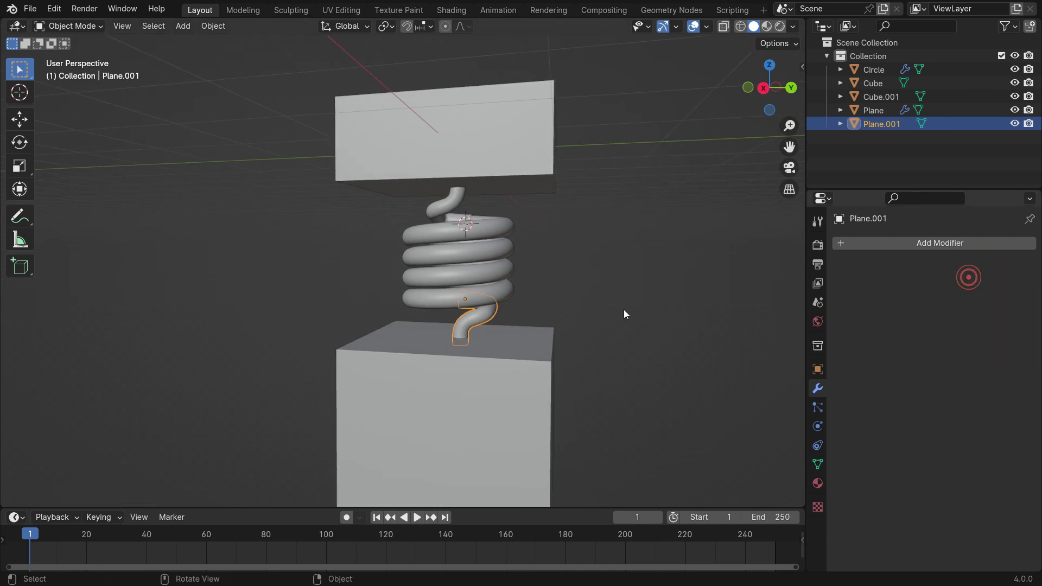
pyautogui.click(874, 110)
pyautogui.click(996, 265)
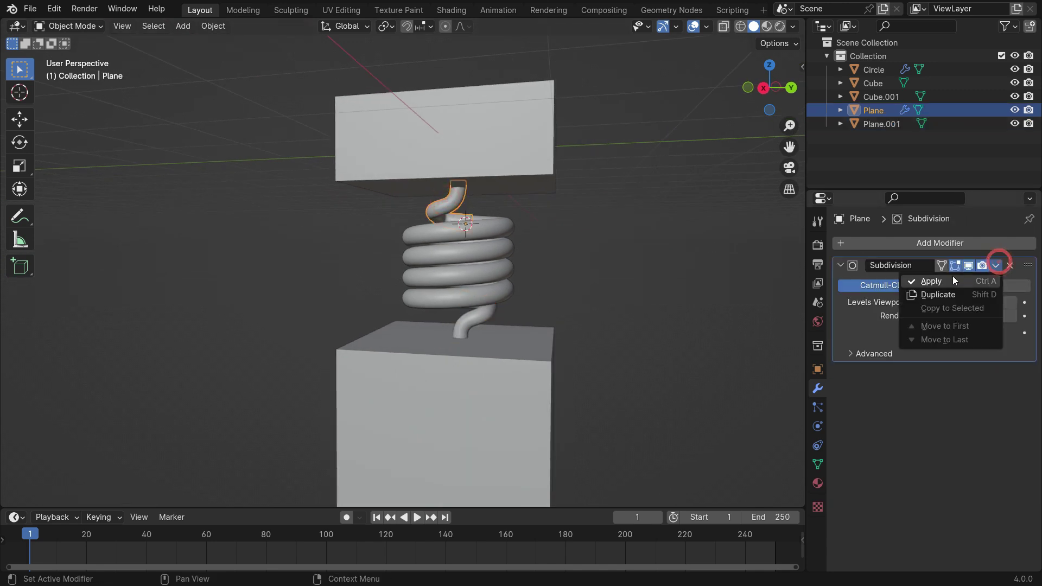
pyautogui.click(953, 275)
pyautogui.click(570, 226)
# Step: Join the upper connector into the upper block, with the block as the active object
pyautogui.moveTo(571, 253); pyautogui.dragTo(597, 258, button='middle')
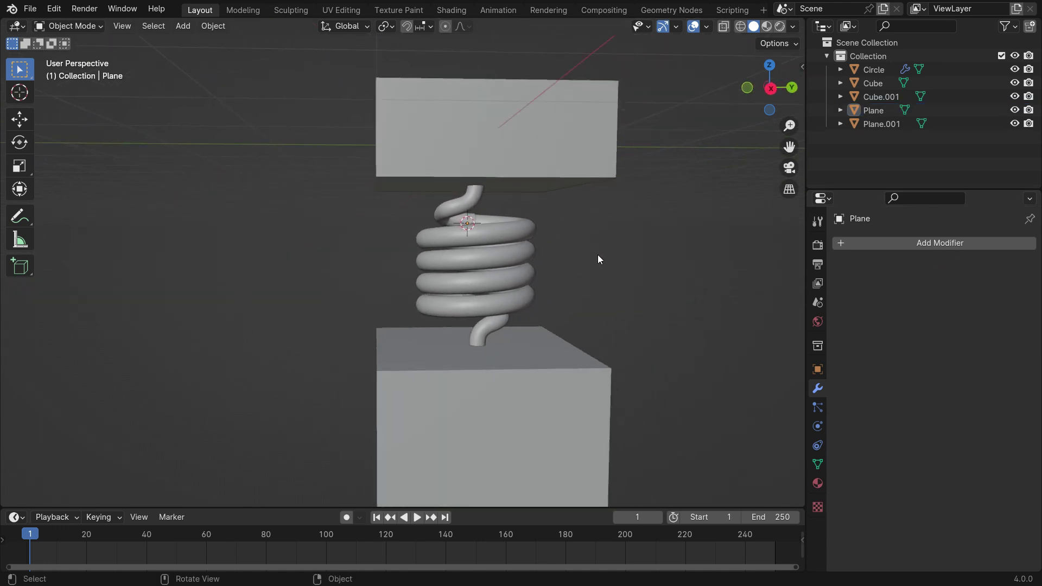
pyautogui.click(457, 200)
pyautogui.keyDown('shift'); pyautogui.click(527, 152); pyautogui.keyUp('shift')
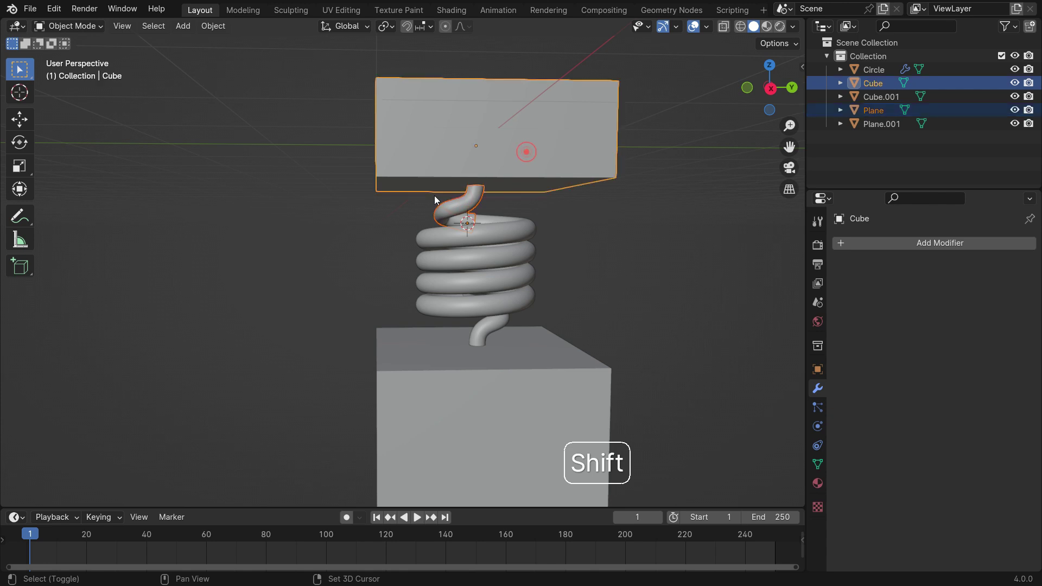
pyautogui.hotkey('ctrl', 'j')
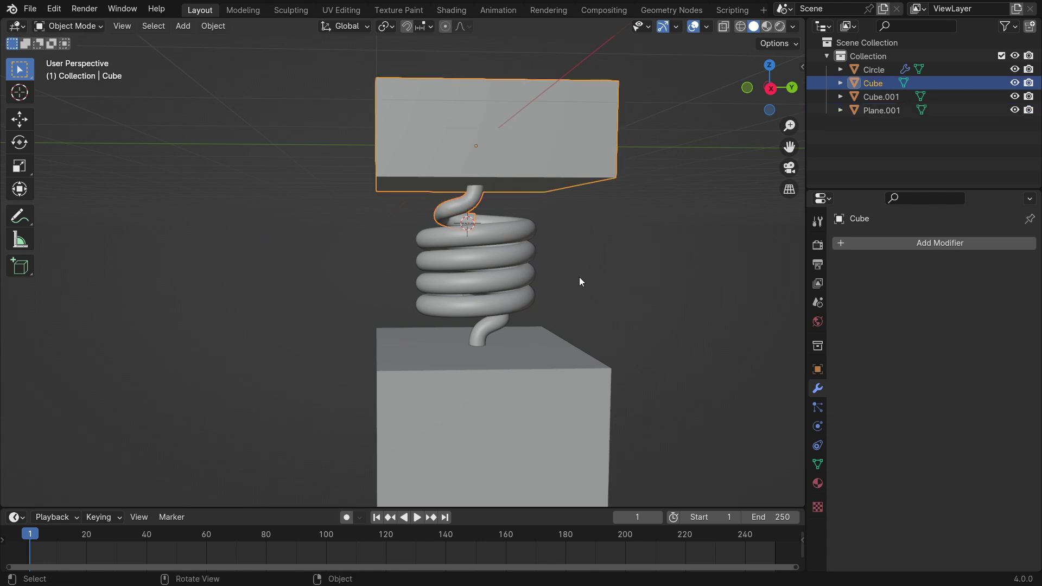
pyautogui.press('g')
pyautogui.press('Escape')
# Step: Join the lower connector into the lower block and test that they move together, cancelling the move
pyautogui.click(492, 327)
pyautogui.keyDown('shift'); pyautogui.click(513, 391); pyautogui.keyUp('shift')
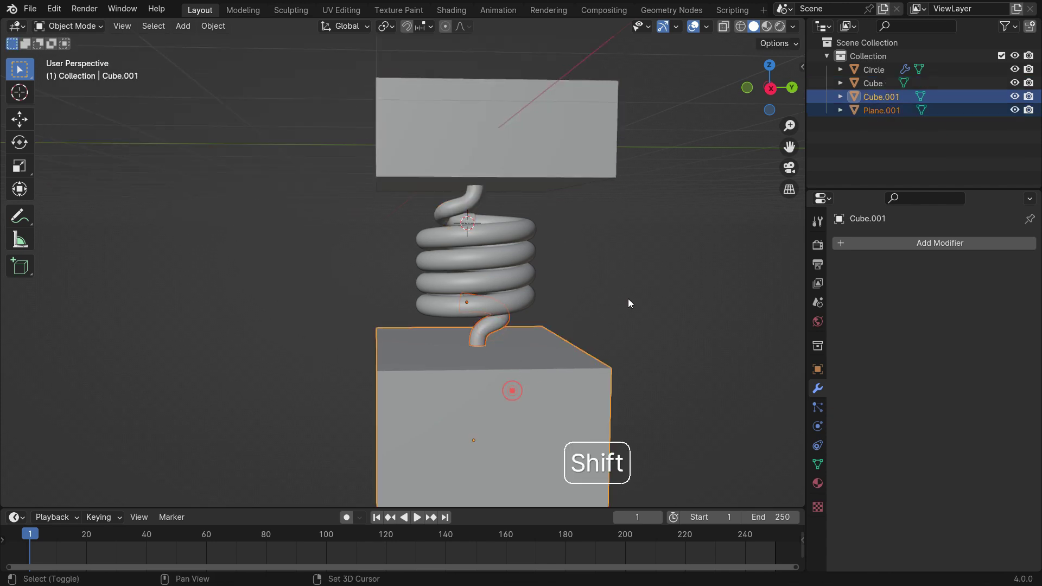
pyautogui.hotkey('ctrl', 'j')
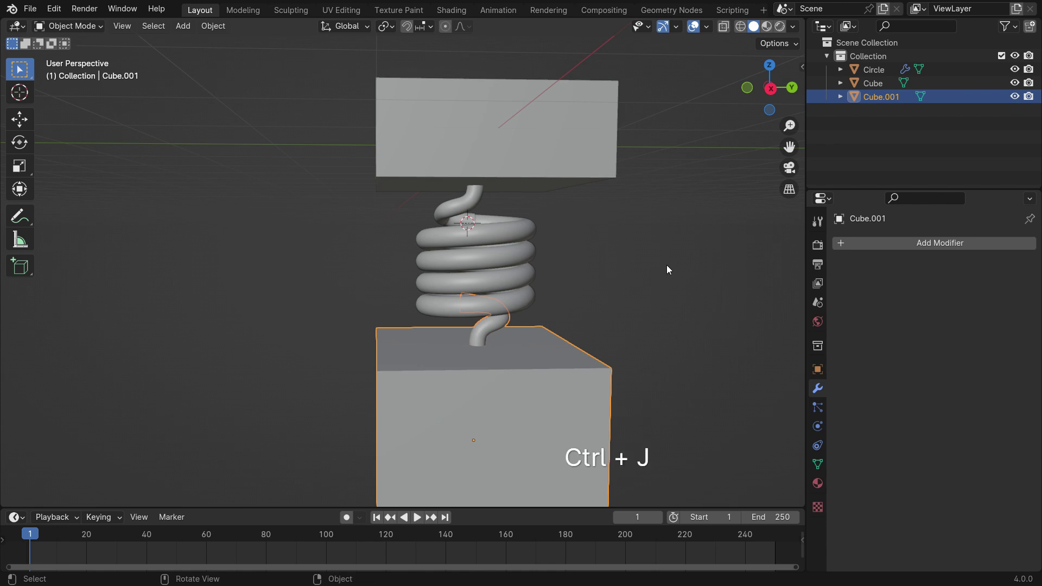
pyautogui.press('g')
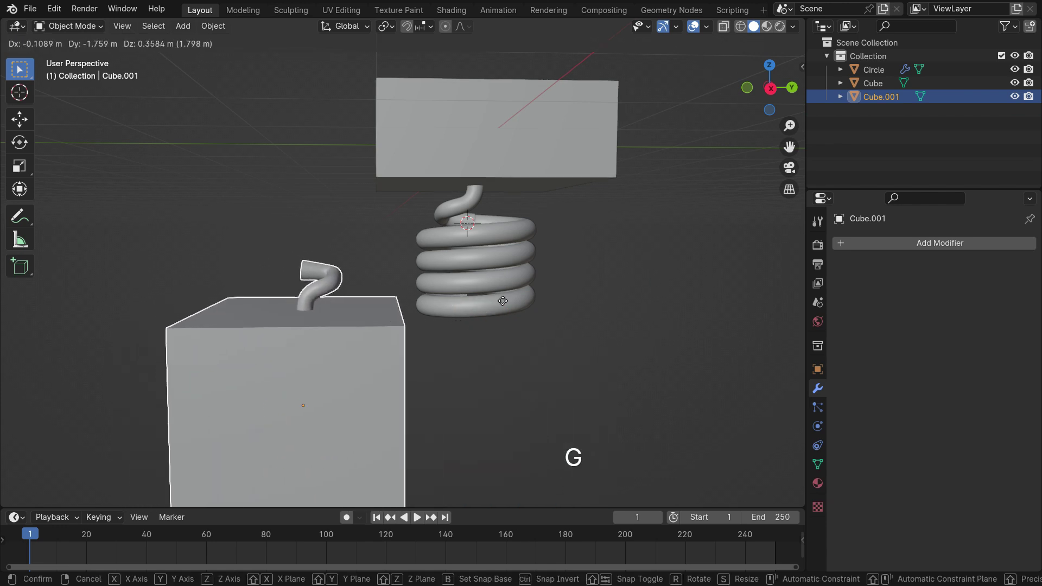
pyautogui.press('Escape')
# Step: In the front view, make the upper block a Passive rigid body, test-play the simulation, and return to frame 1
pyautogui.press('KP_1')
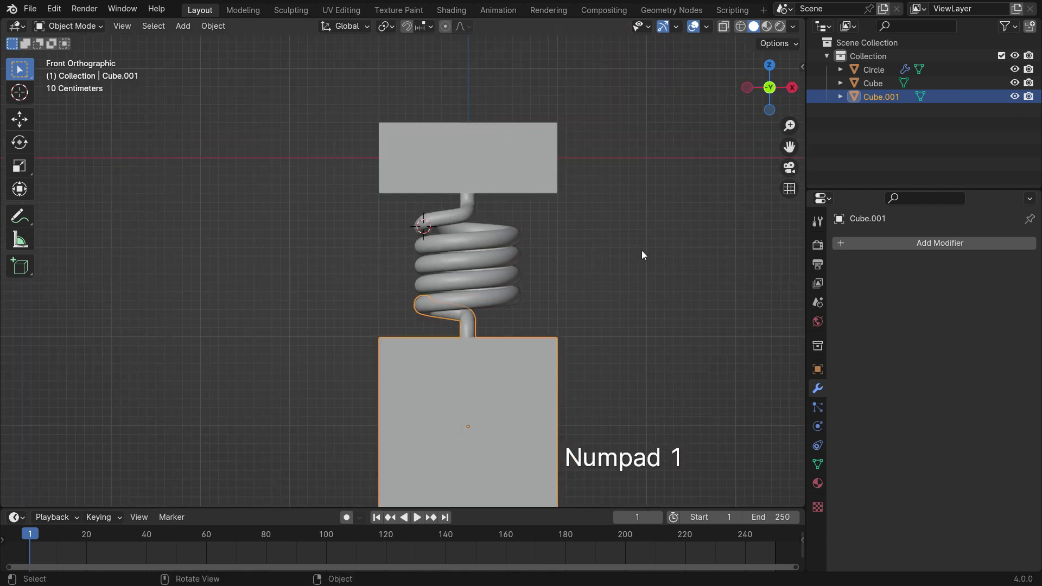
pyautogui.keyDown('shift'); pyautogui.moveTo(608, 266); pyautogui.dragTo(560, 233, button='middle'); pyautogui.keyUp('shift')
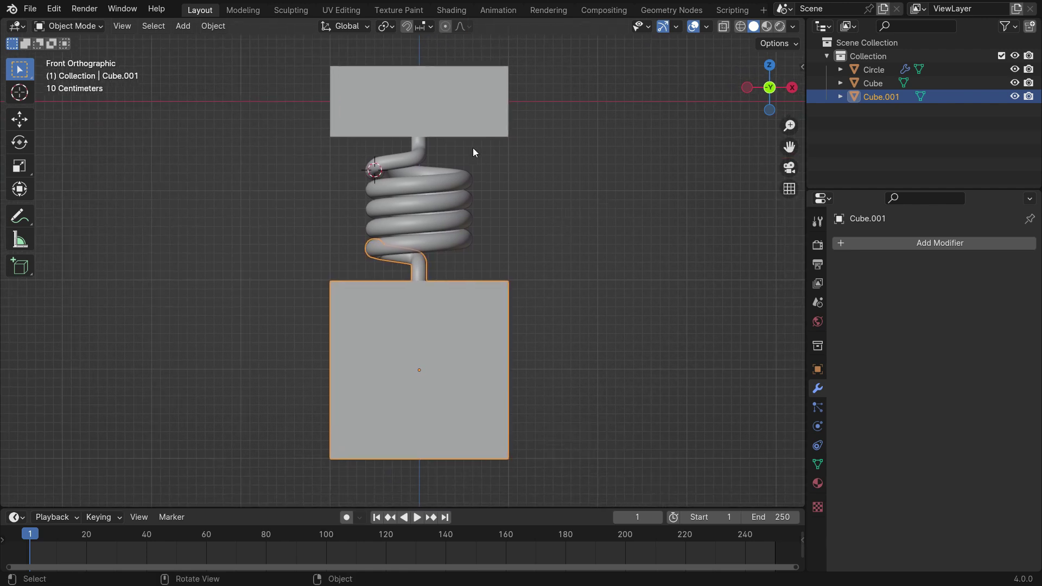
pyautogui.click(463, 119)
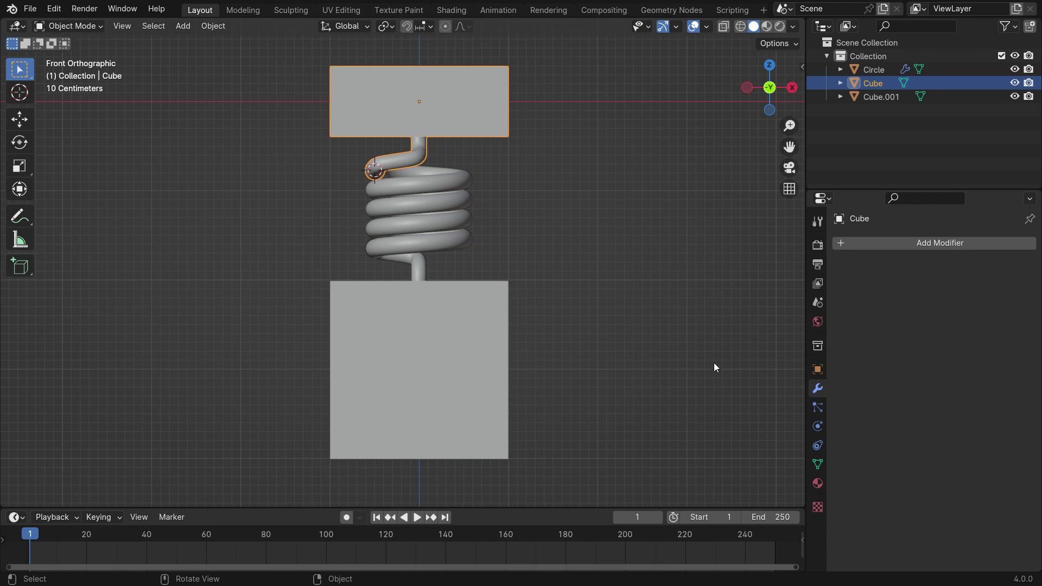
pyautogui.click(817, 425)
pyautogui.click(994, 273)
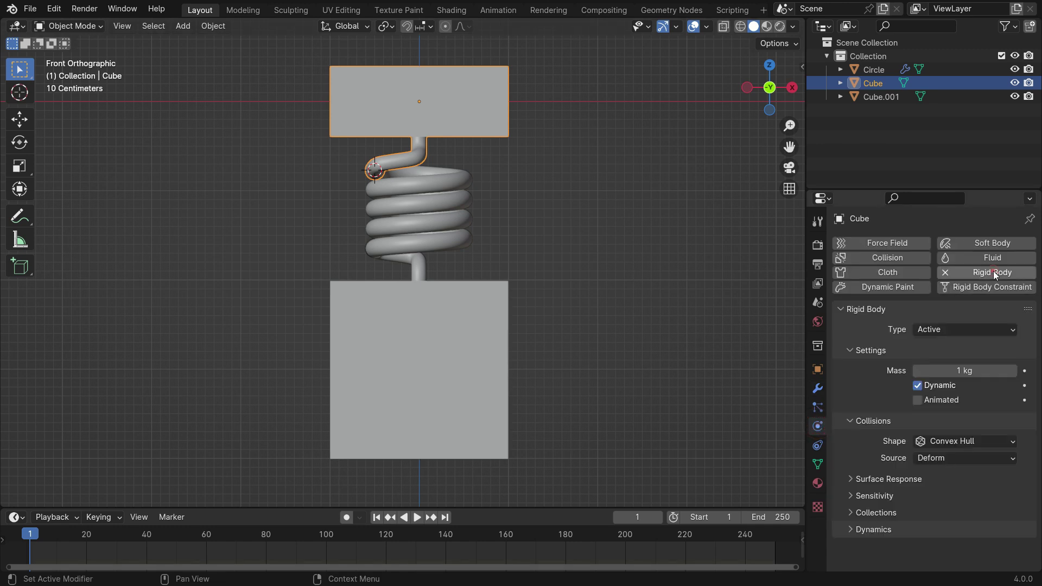
pyautogui.click(969, 328)
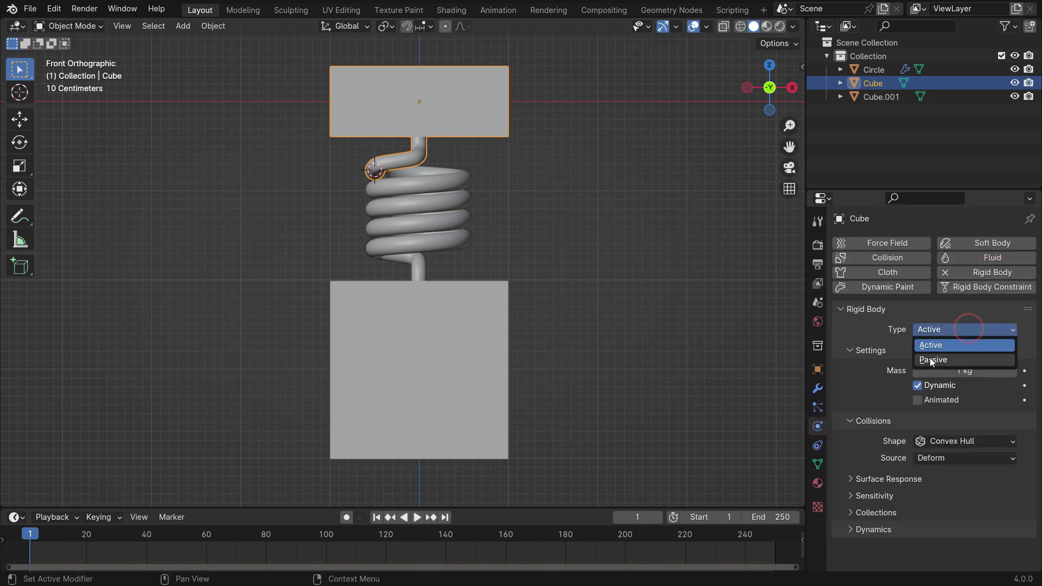
pyautogui.click(968, 356)
pyautogui.press('space')
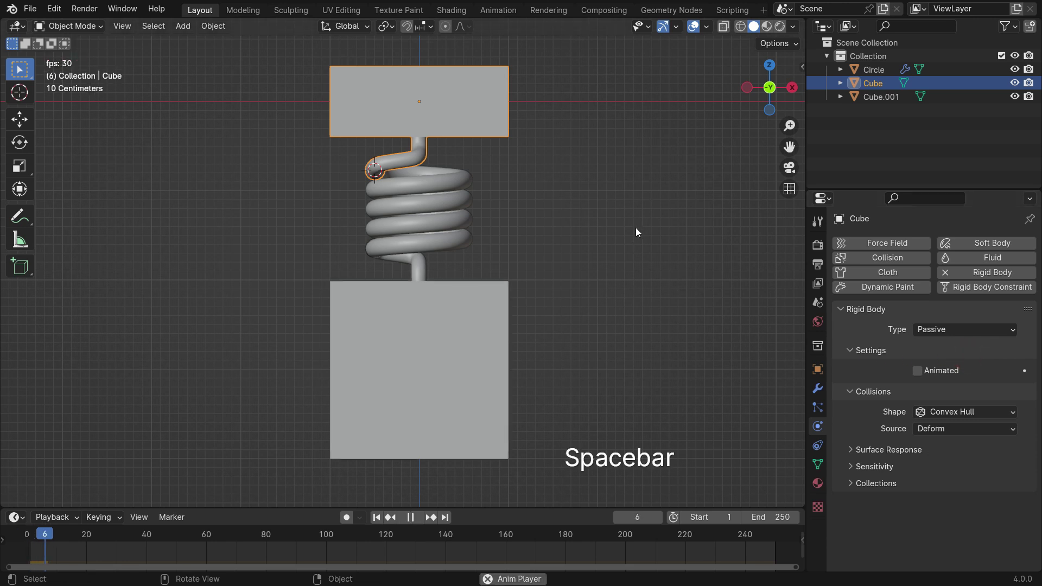
pyautogui.press('space')
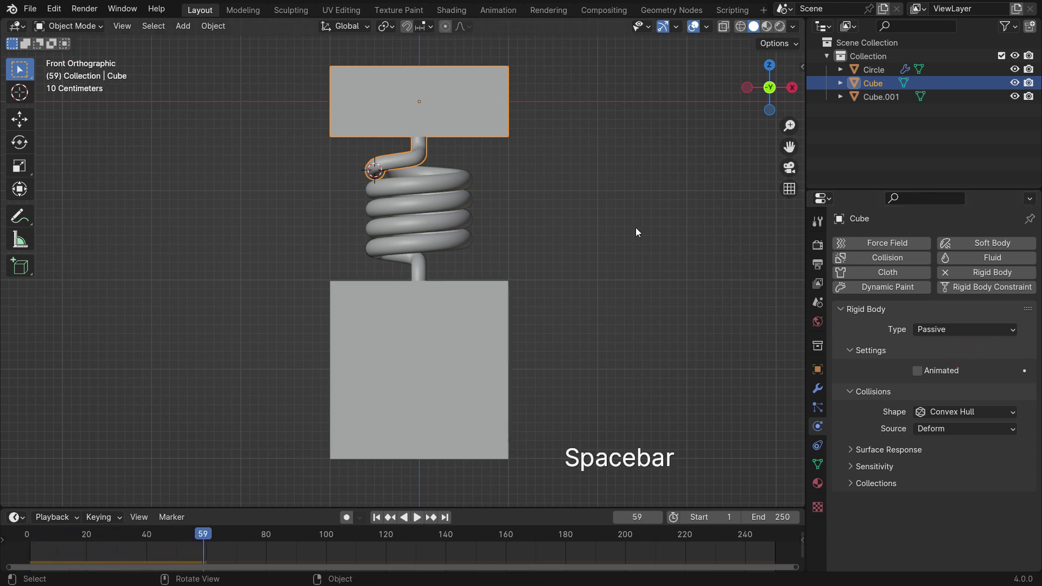
pyautogui.hotkey('shift', 'Left')
# Step: Make the lower block an Active rigid body, test-play the simulation, and return to frame 1
pyautogui.click(470, 322)
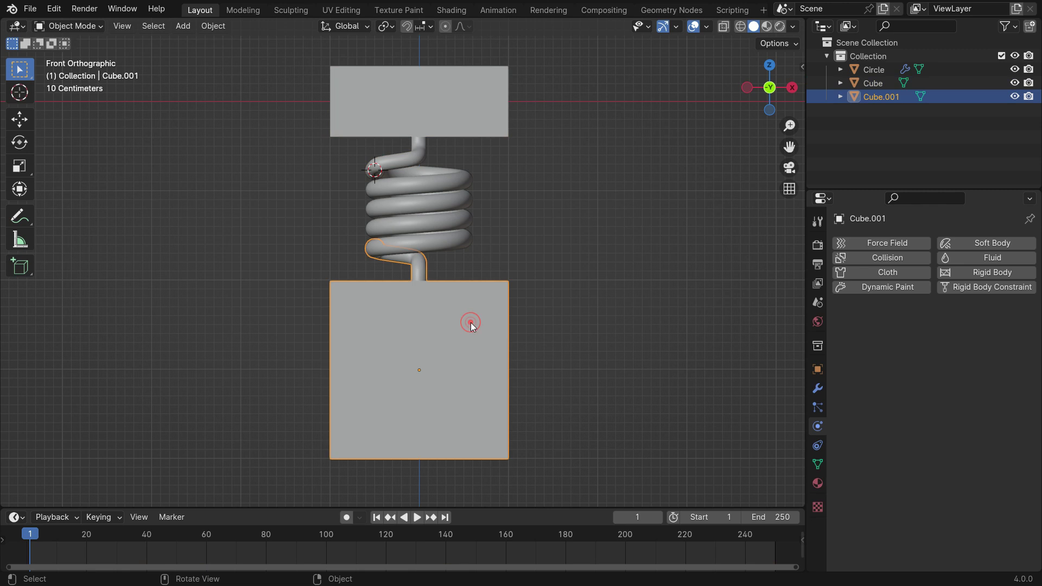
pyautogui.click(982, 273)
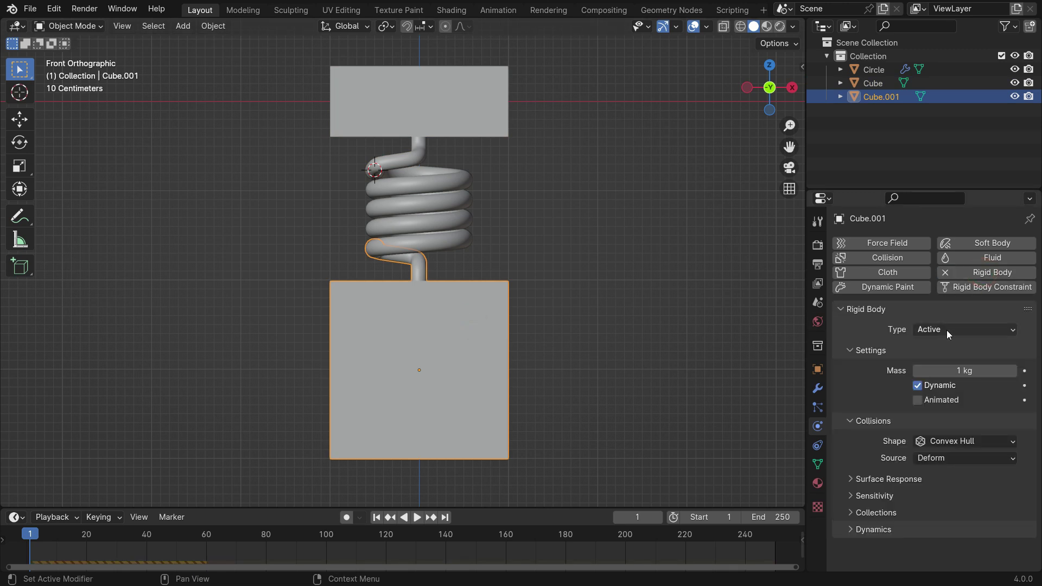
pyautogui.press('space')
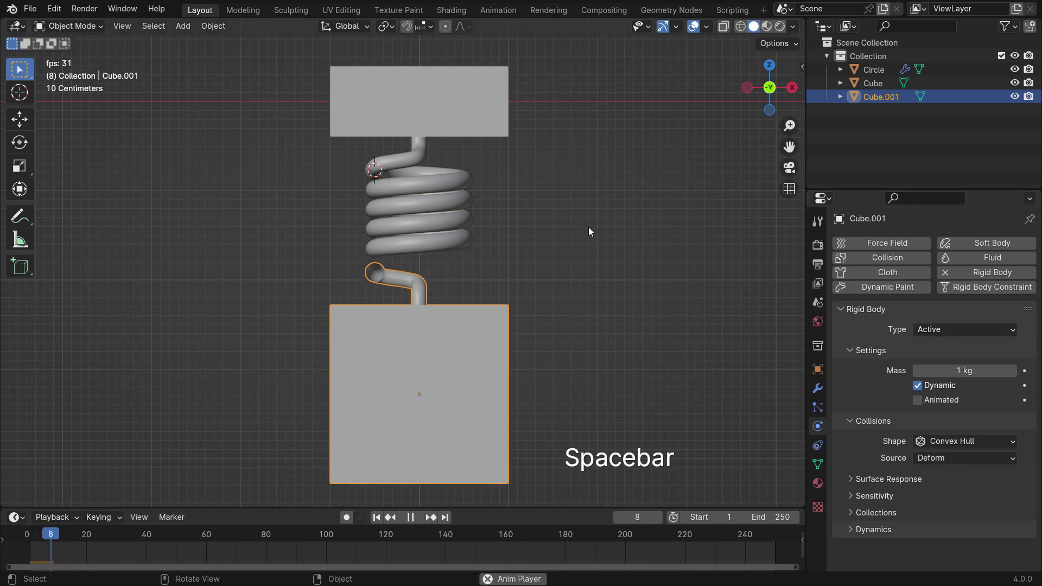
pyautogui.press('space')
pyautogui.hotkey('shift', 'Left')
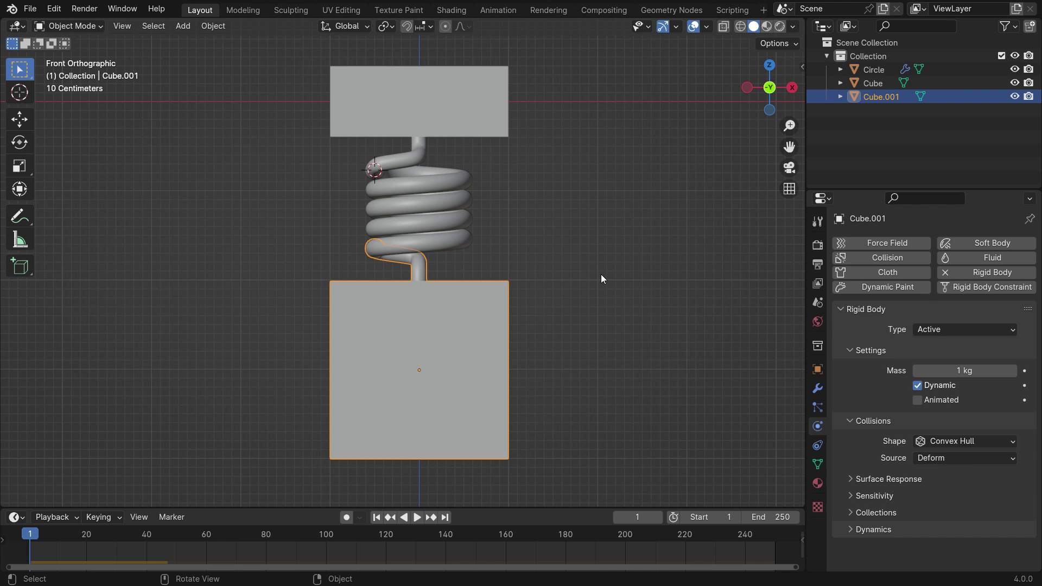
# Step: Connect the upper block and the lower block with a rigid body constraint, keeping the lower block as the active object
pyautogui.click(462, 116)
pyautogui.keyDown('shift'); pyautogui.click(477, 337); pyautogui.keyUp('shift')
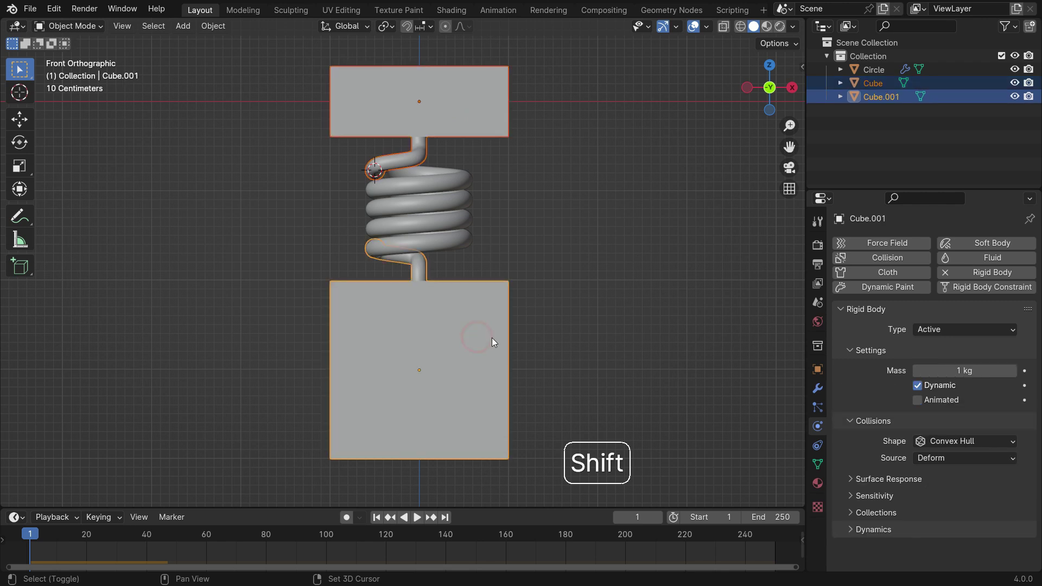
pyautogui.click(212, 29)
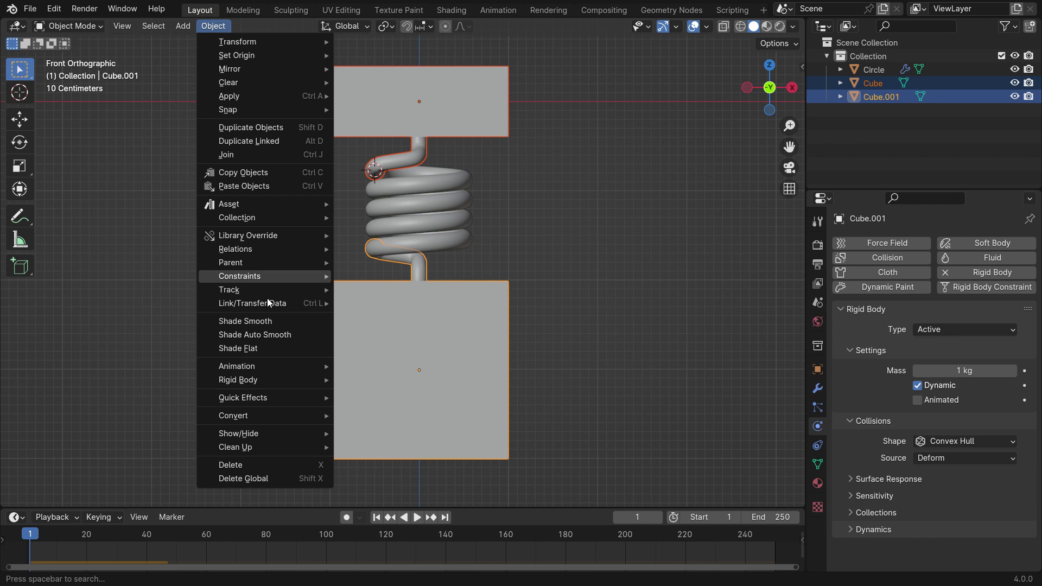
pyautogui.moveTo(269, 381)
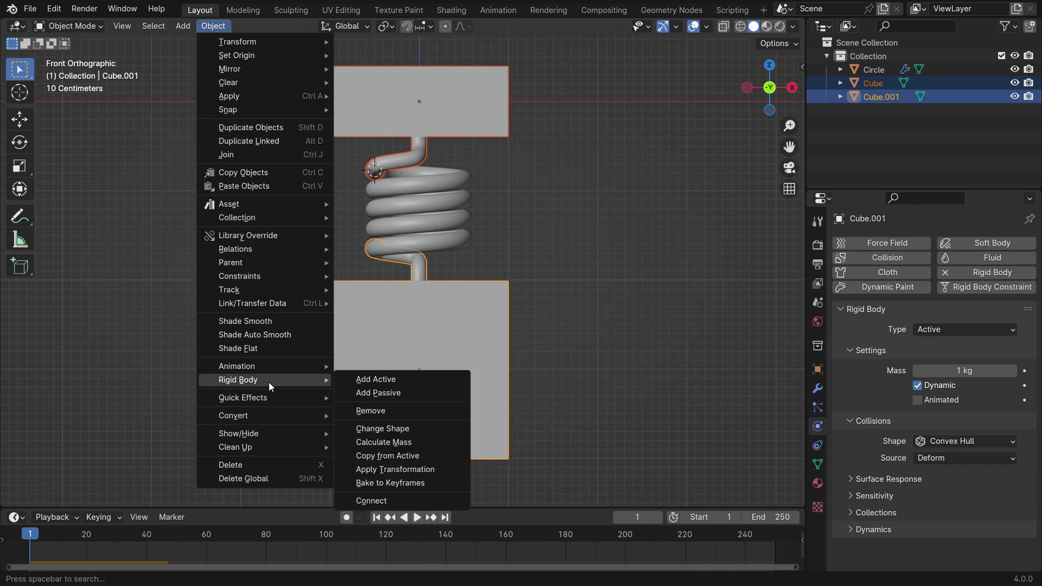
pyautogui.click(435, 501)
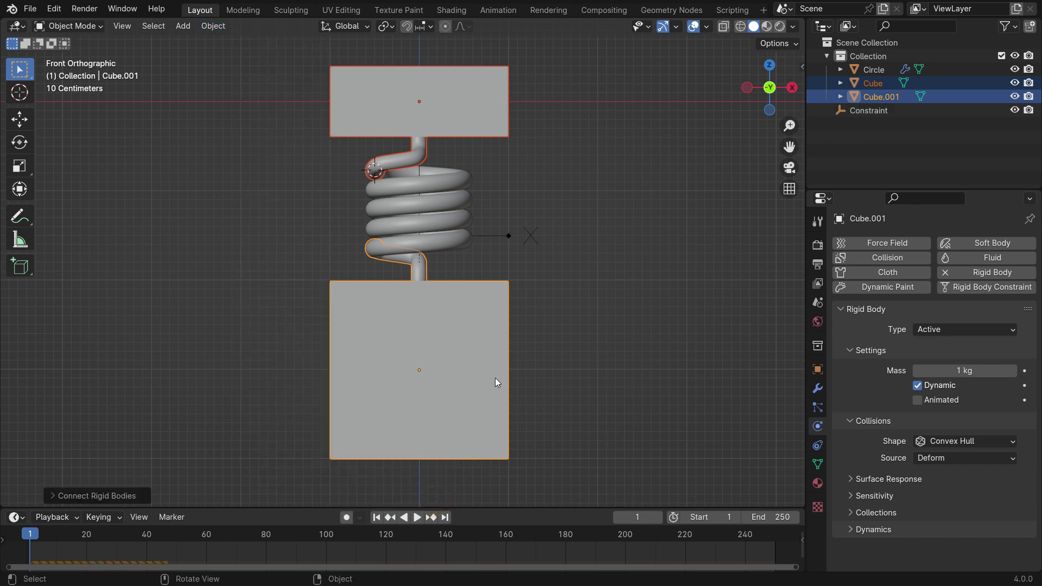
# Step: Select the rigid body constraint empty between the blocks and scale it up so its axes extend past the blocks
pyautogui.click(509, 236)
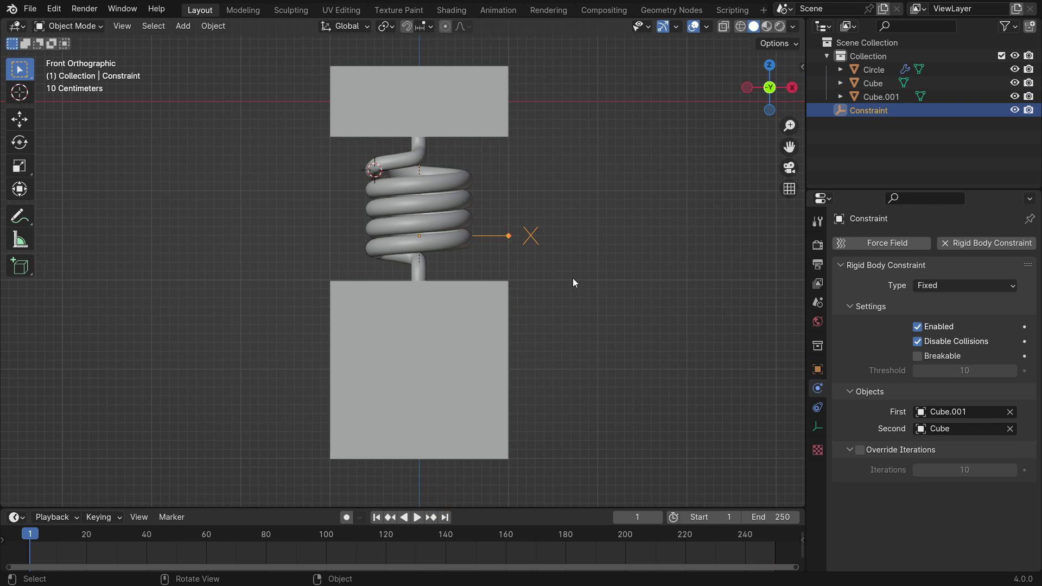
pyautogui.press('s')
pyautogui.click(602, 291)
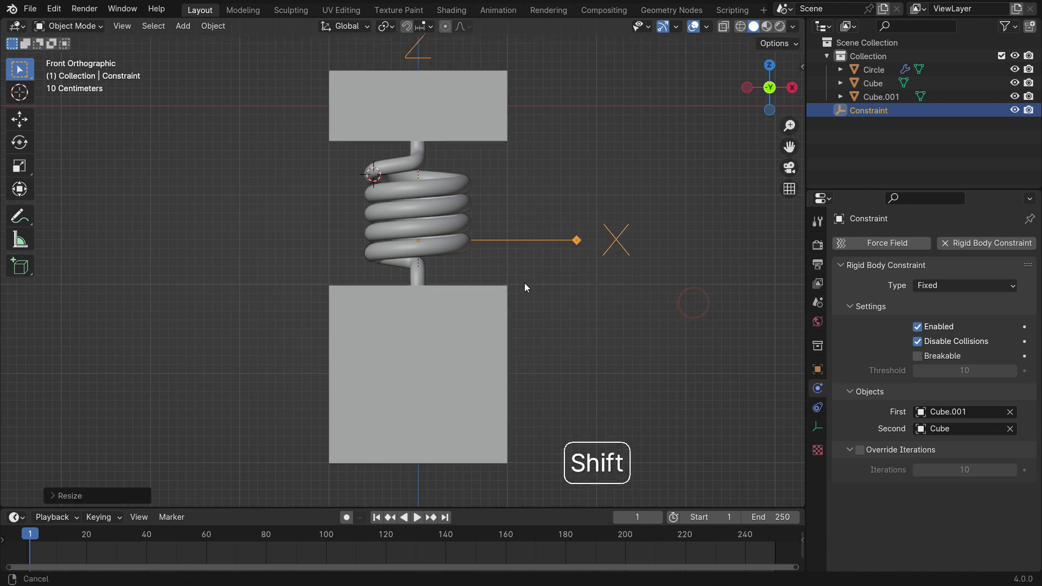
pyautogui.scroll(-1, 521, 282)
pyautogui.scroll(-1, 521, 283)
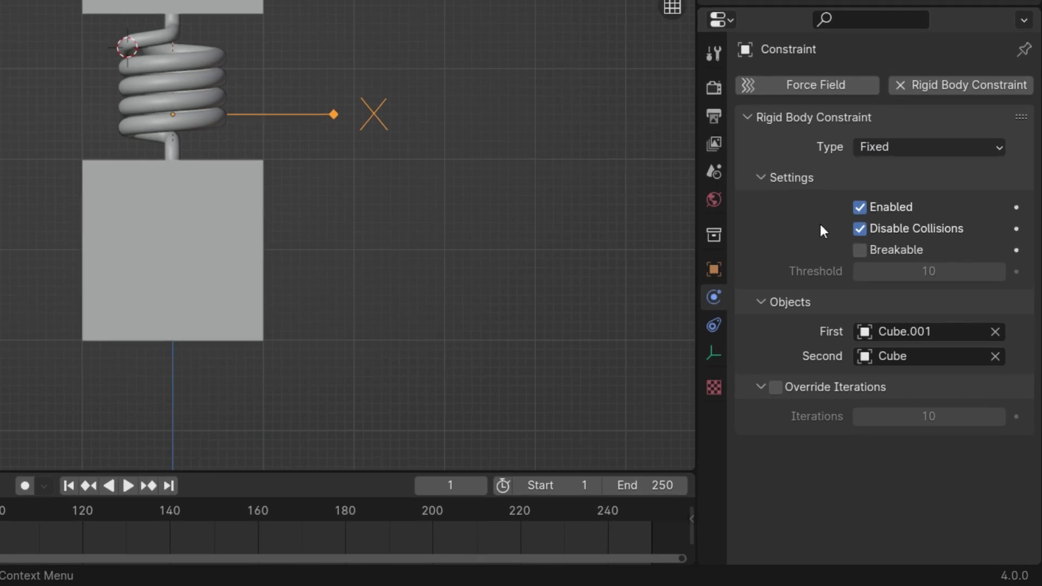
# Step: Set the rigid body constraint type to Generic Spring and enable its linear Z Axis spring
pyautogui.click(934, 146)
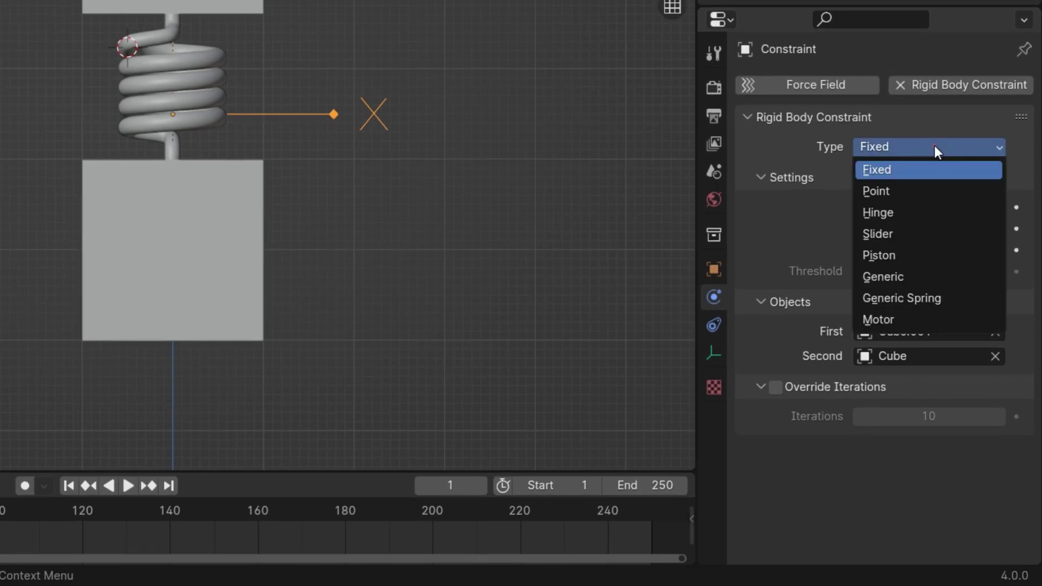
pyautogui.click(945, 297)
pyautogui.scroll(-10, 781, 266)
pyautogui.scroll(-8, 788, 286)
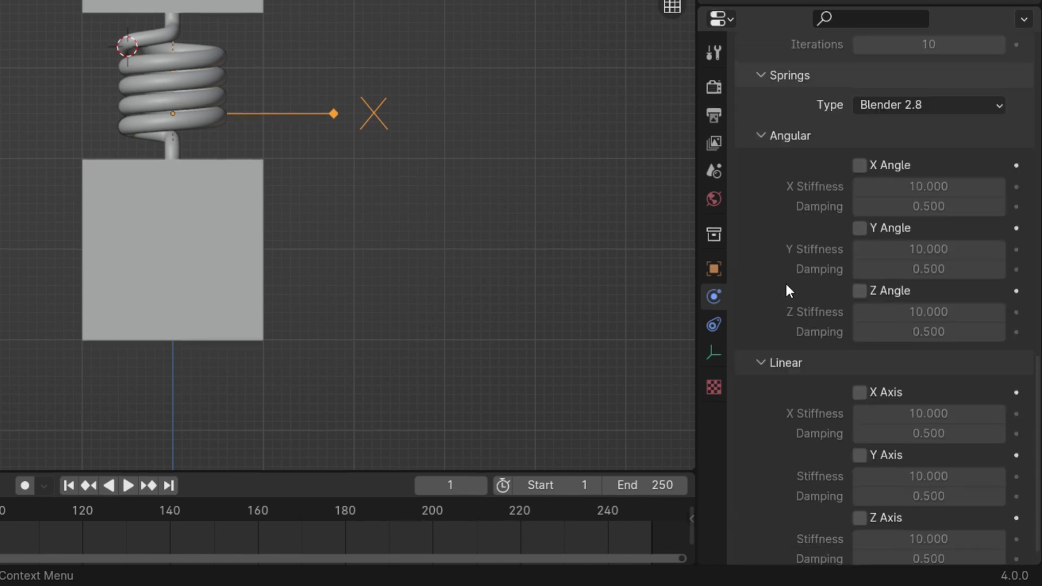
pyautogui.scroll(-1, 793, 228)
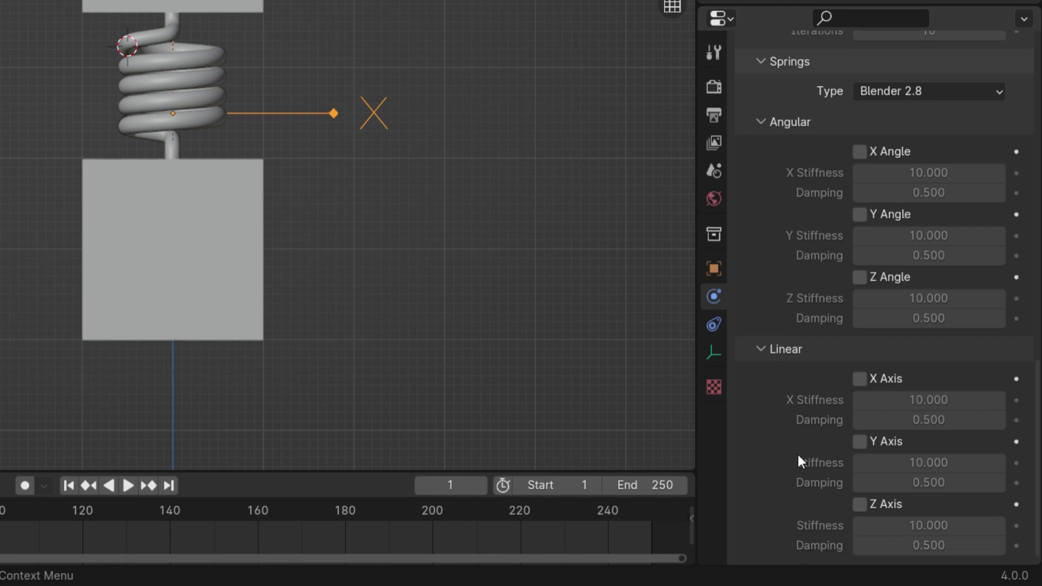
pyautogui.click(861, 507)
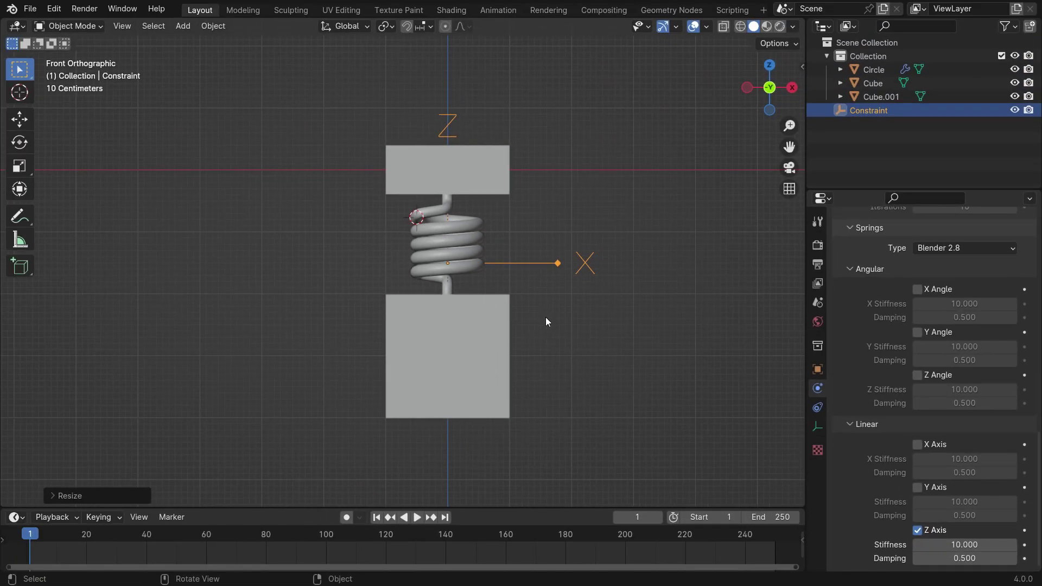
# Step: Test-play the spring simulation twice, returning to frame 1 after each run
pyautogui.keyDown('shift'); pyautogui.moveTo(538, 302); pyautogui.dragTo(570, 246, button='middle'); pyautogui.keyUp('shift')
pyautogui.press('space')
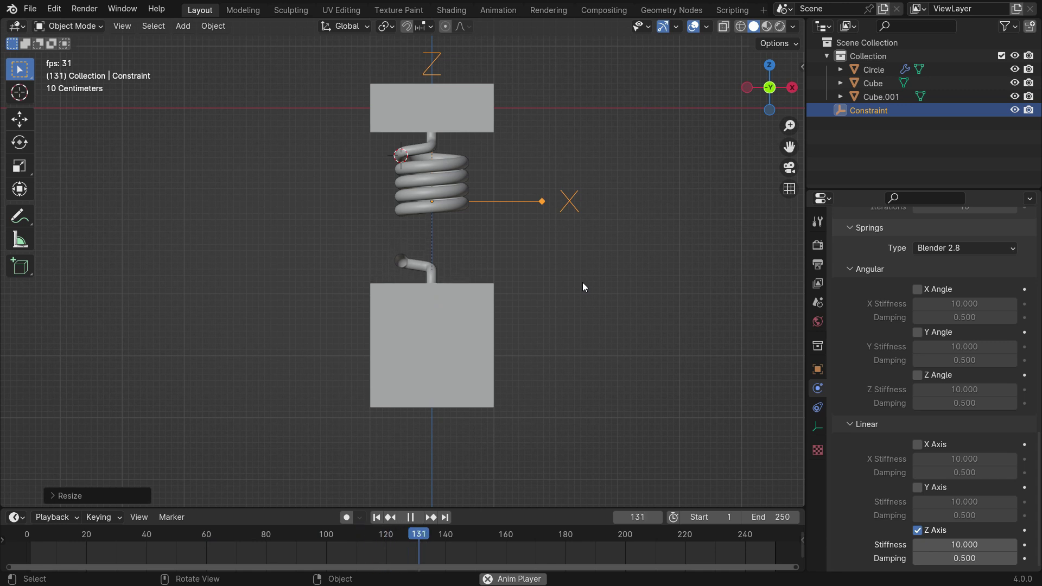
pyautogui.press('space')
pyautogui.hotkey('shift', 'Left')
pyautogui.press('space')
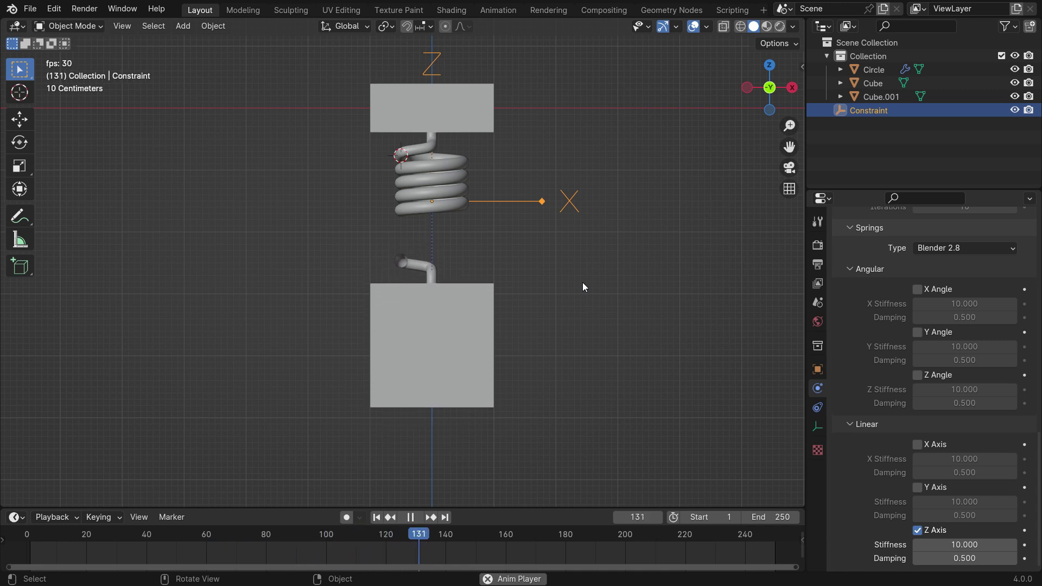
pyautogui.press('space')
pyautogui.hotkey('shift', 'Left')
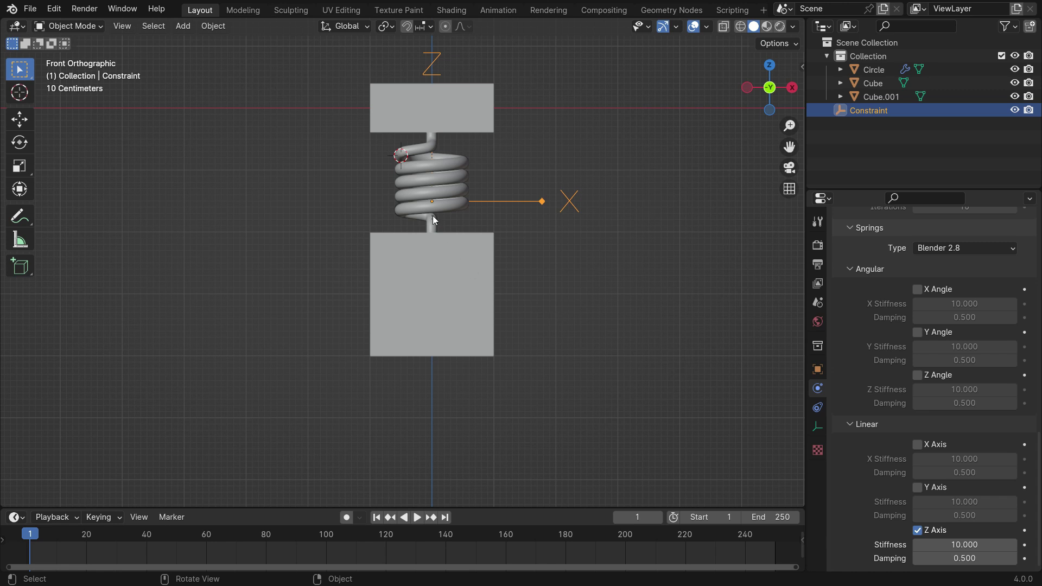
# Step: Try stretching the coil by raising its Screw modifier's screw value to about 1.47 m, and restore it to 0.22 m
pyautogui.click(443, 191)
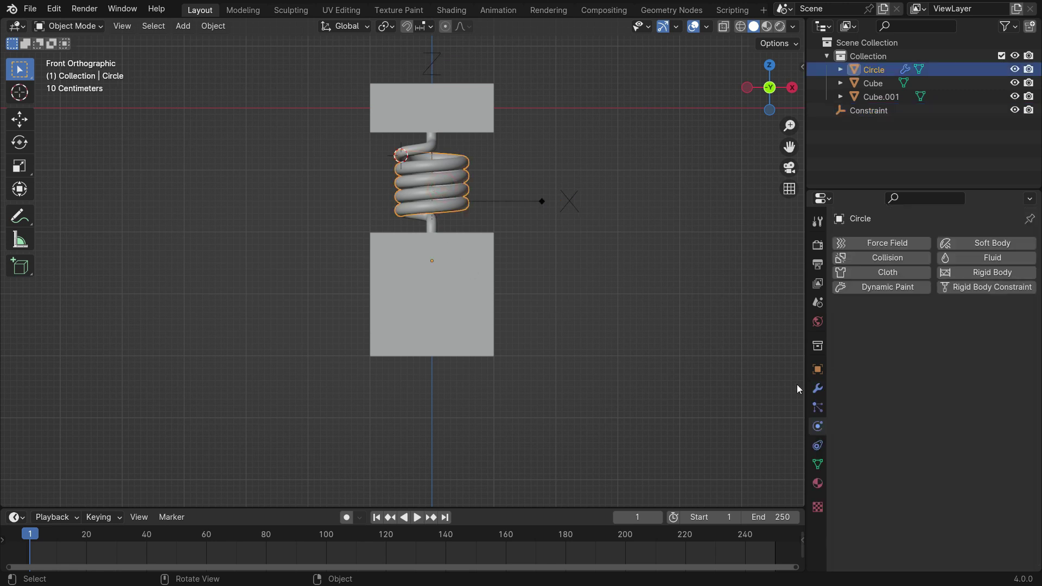
pyautogui.click(817, 389)
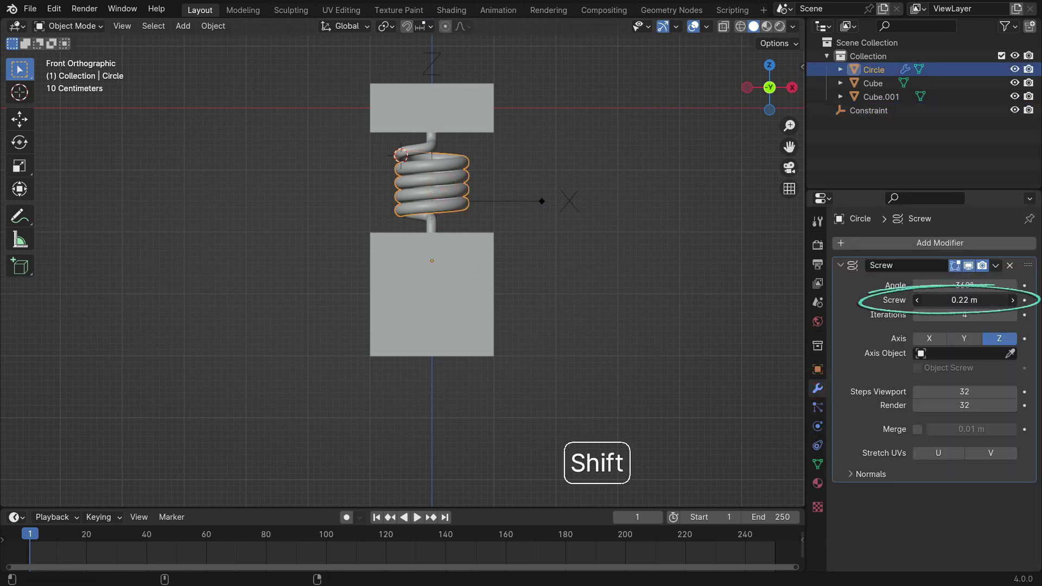
pyautogui.keyDown('shift'); pyautogui.moveTo(964, 300); pyautogui.dragTo(1016, 301); pyautogui.keyUp('shift')
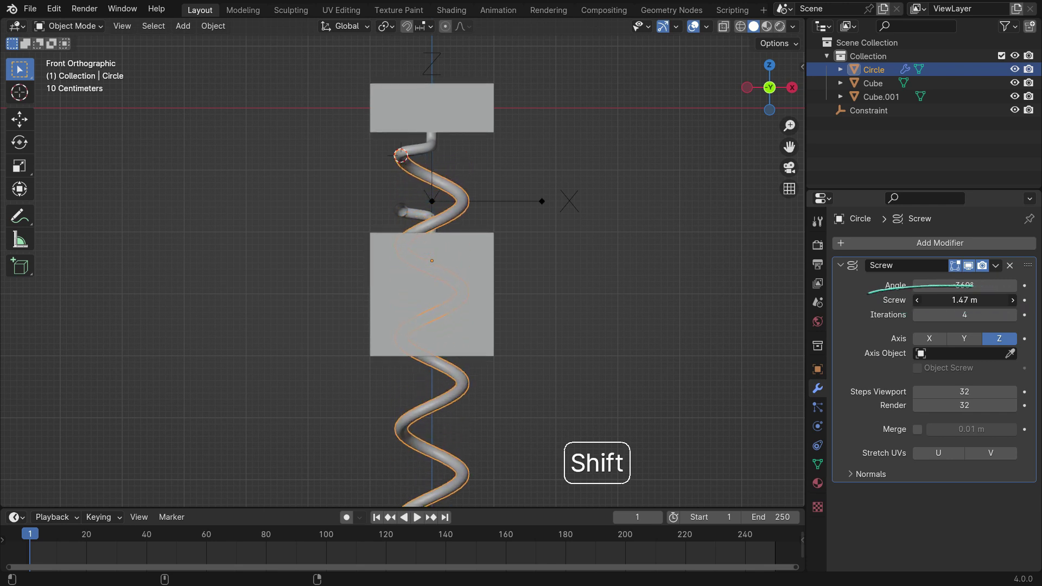
pyautogui.click(947, 300)
pyautogui.write('0.22')
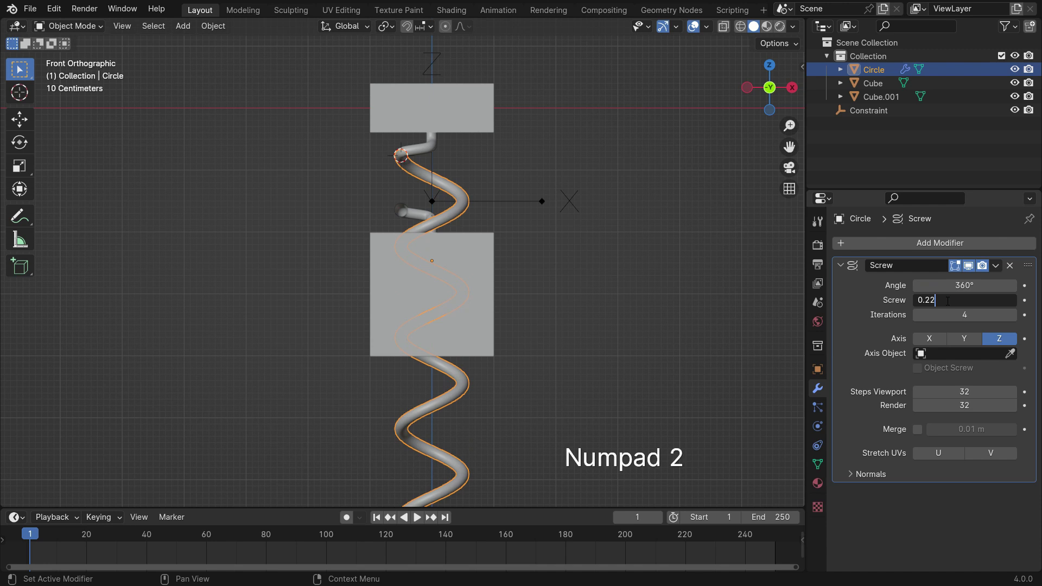
pyautogui.press('Return')
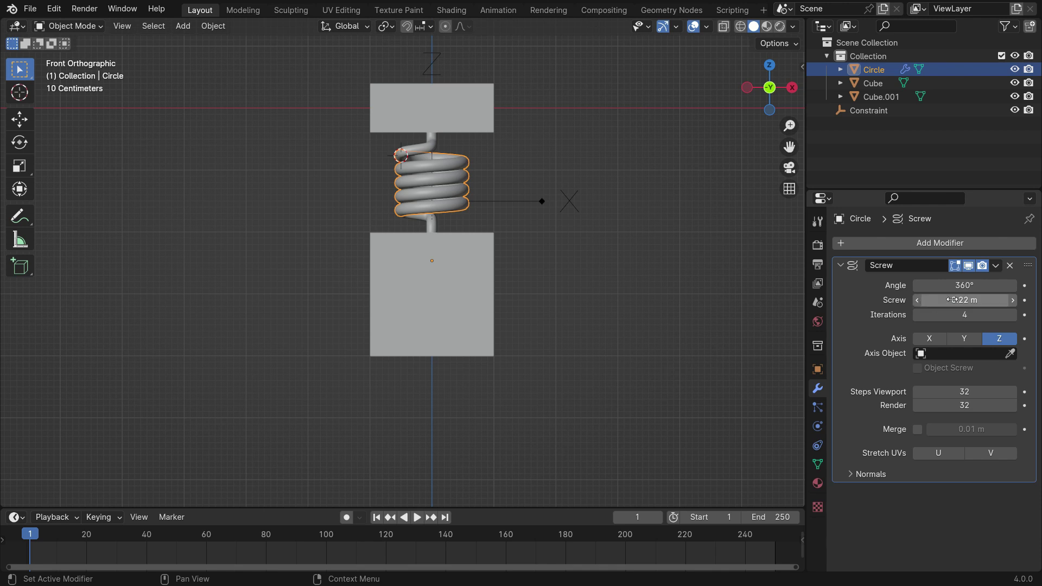
# Step: Add a driver to the Screw modifier's screw value that uses the lower block's Z Location in World Space
pyautogui.rightClick(949, 300)
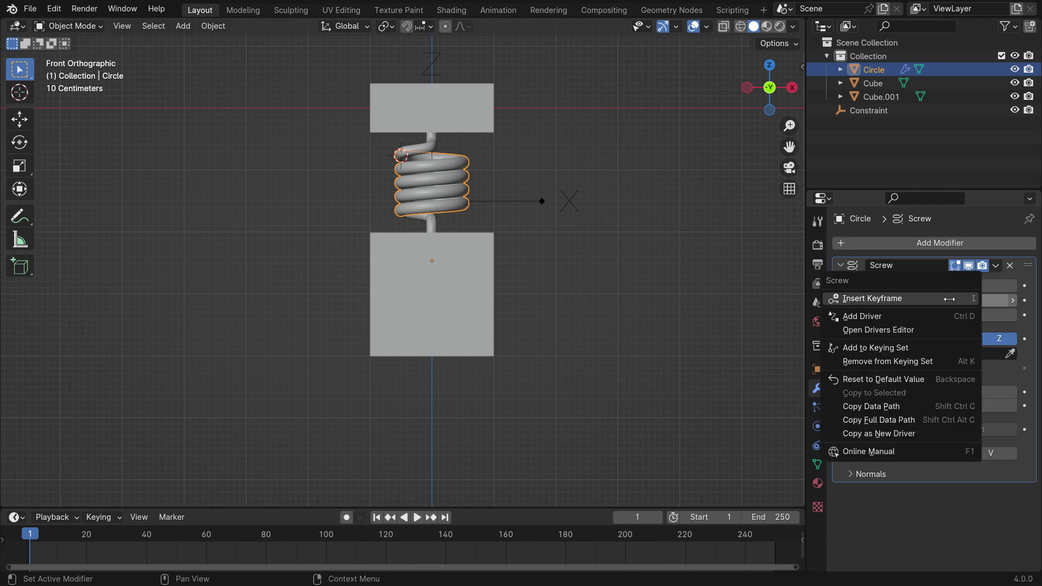
pyautogui.click(922, 317)
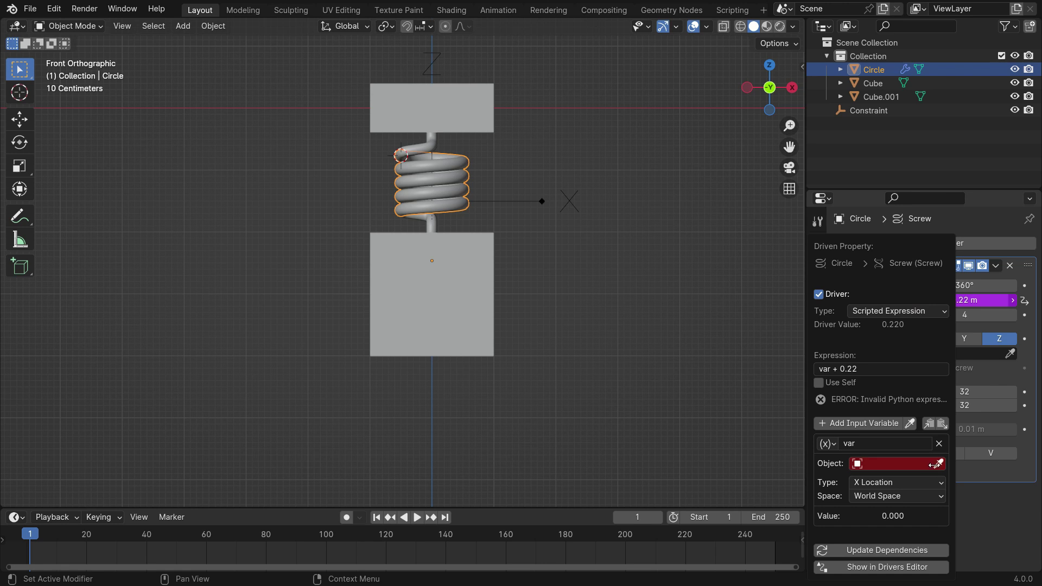
pyautogui.click(939, 463)
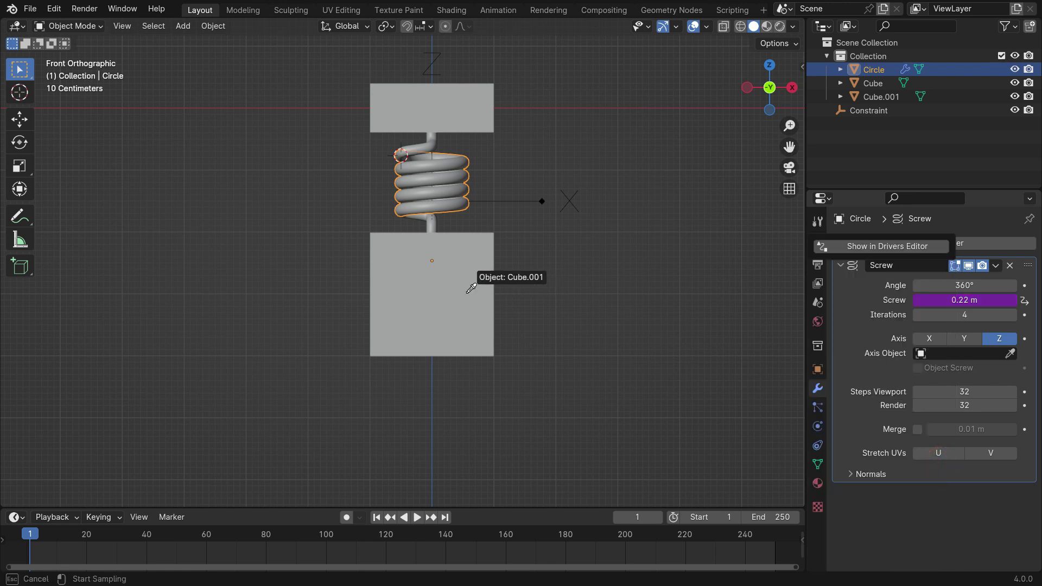
pyautogui.click(461, 300)
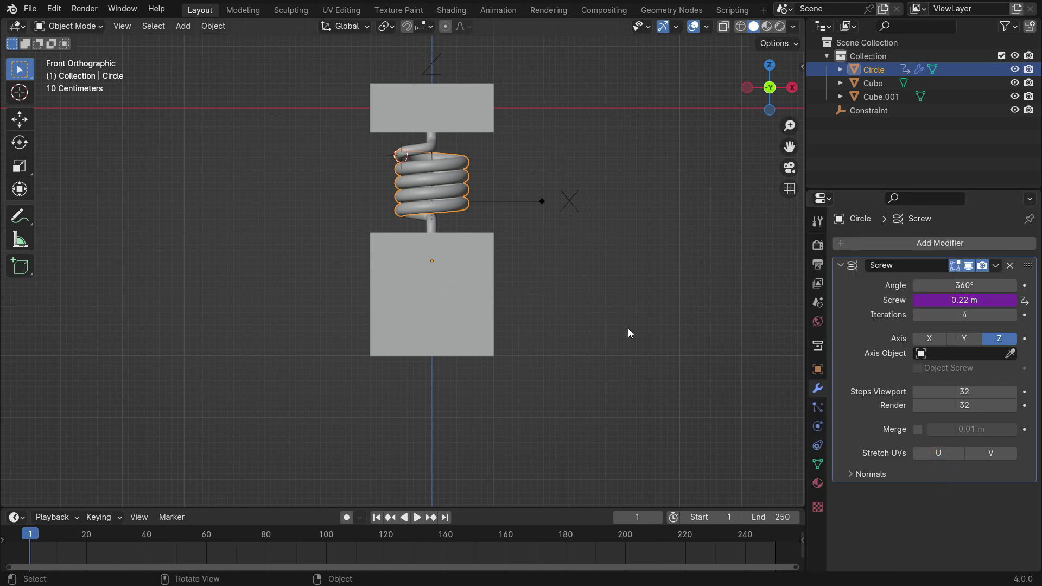
pyautogui.rightClick(949, 301)
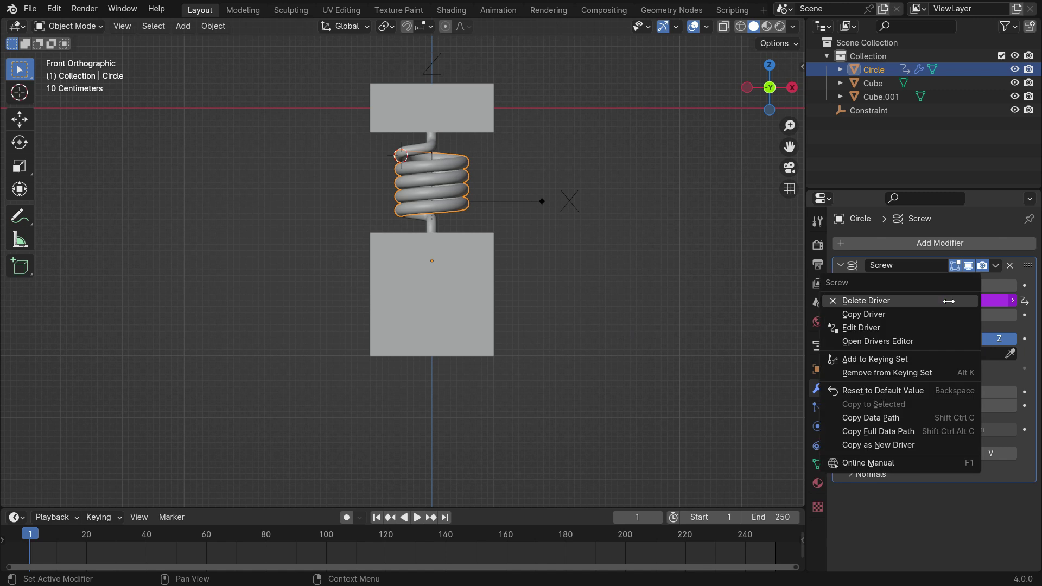
pyautogui.click(918, 327)
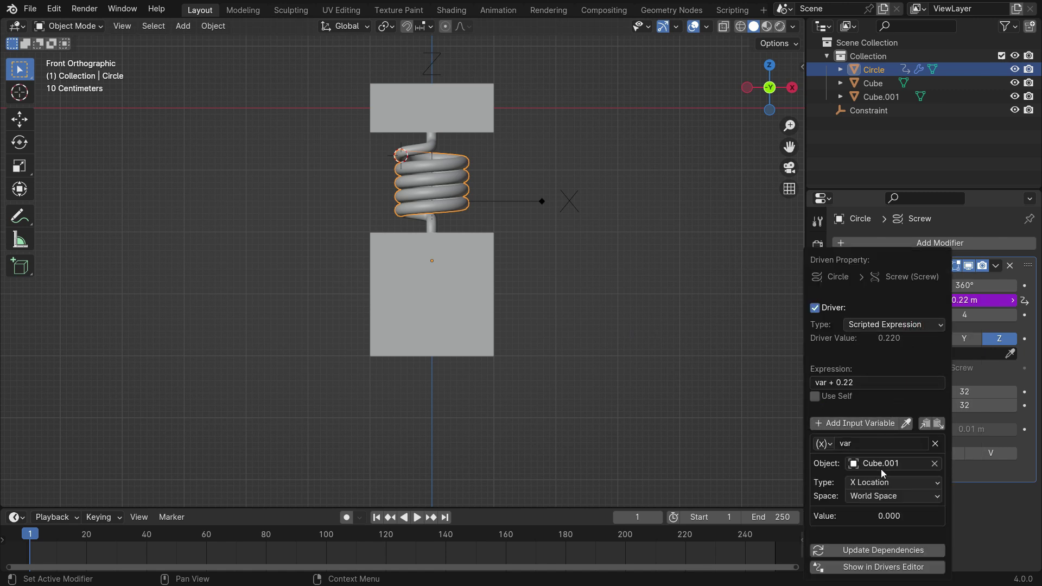
pyautogui.click(906, 484)
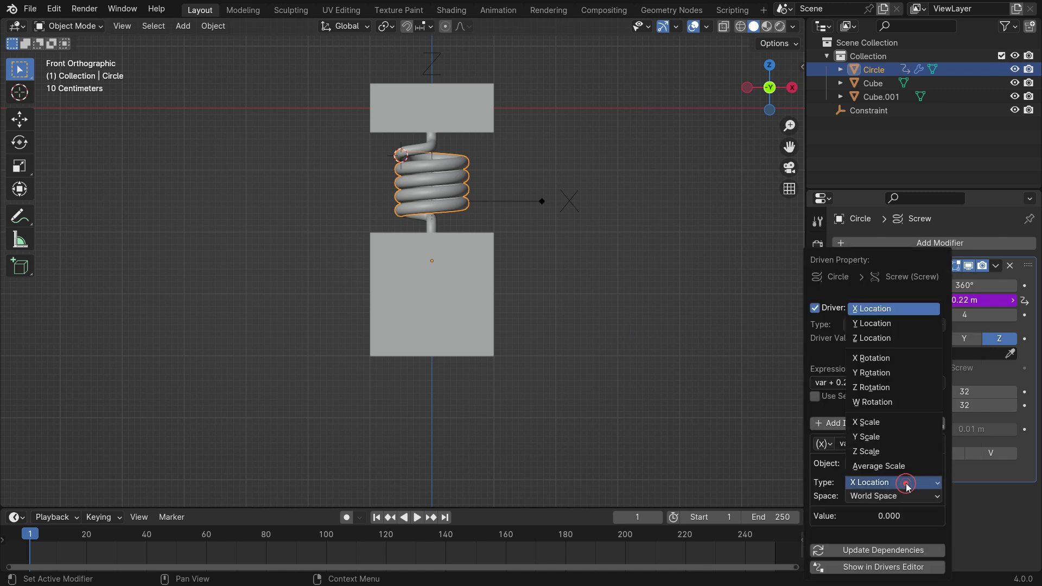
pyautogui.click(905, 338)
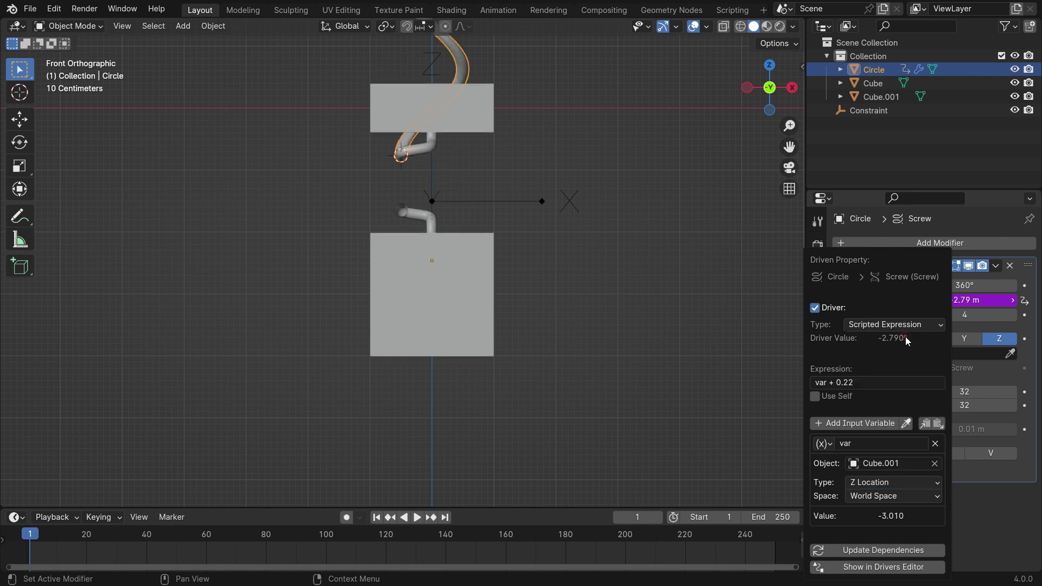
# Step: Test-play the simulation to check how the coil follows the lower block's motion, and stop playback
pyautogui.scroll(-5, 410, 376)
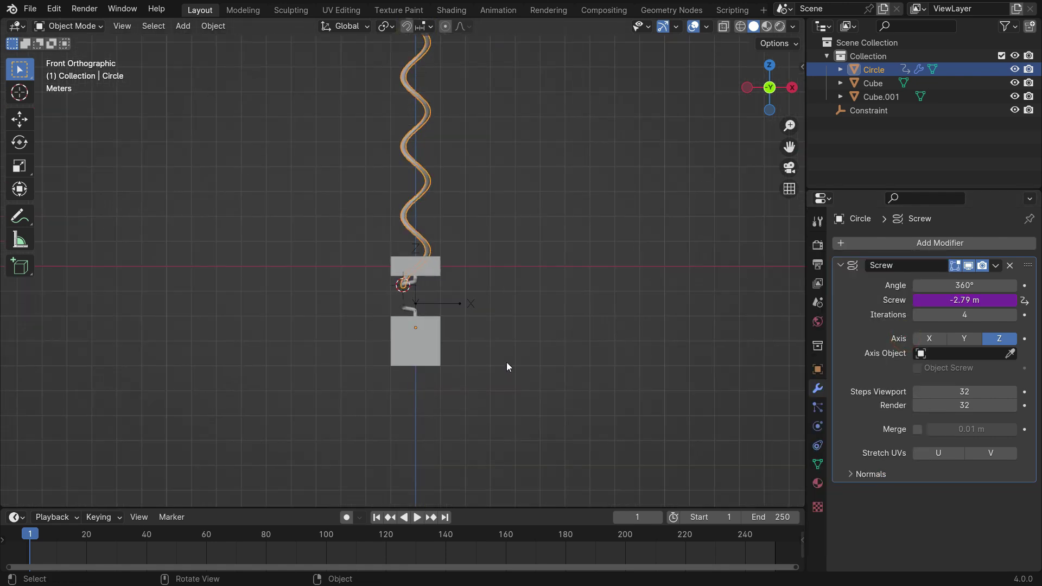
pyautogui.press('space')
pyautogui.scroll(-2, 495, 354)
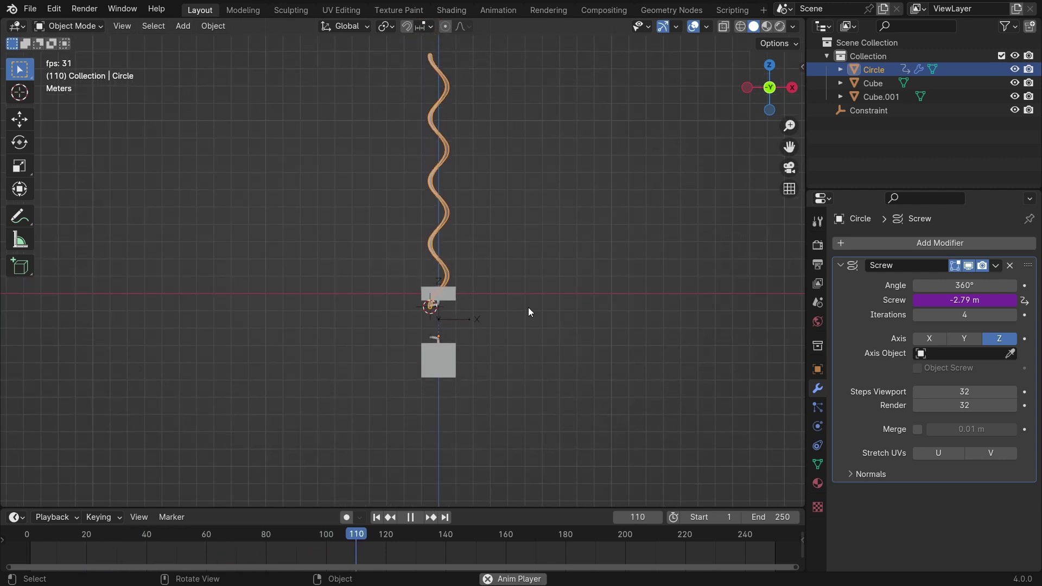
pyautogui.press('space')
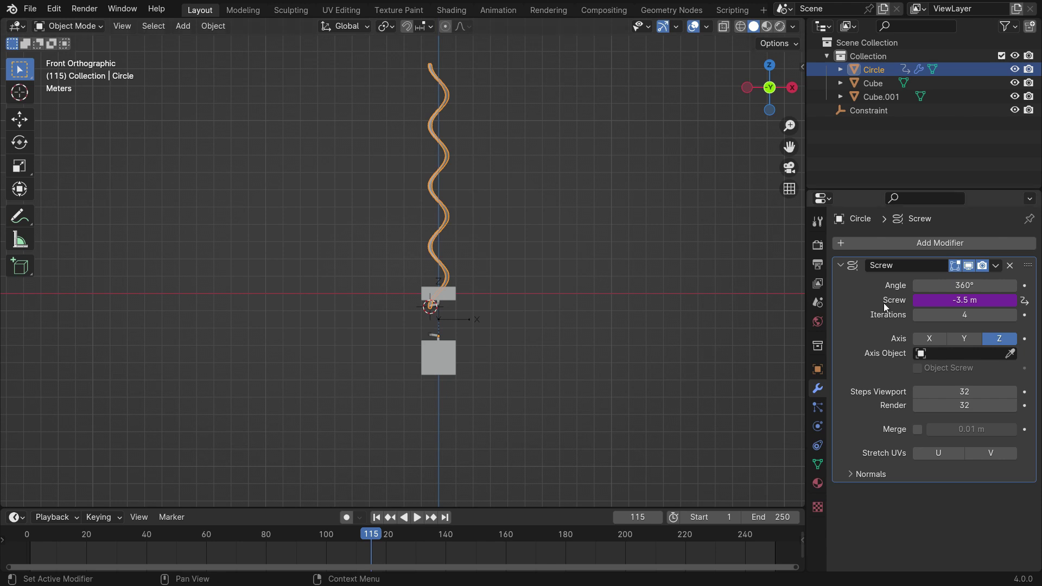
# Step: Reverse the coil's stretch direction by changing the screw driver's expression to -var + 0.22
pyautogui.rightClick(959, 300)
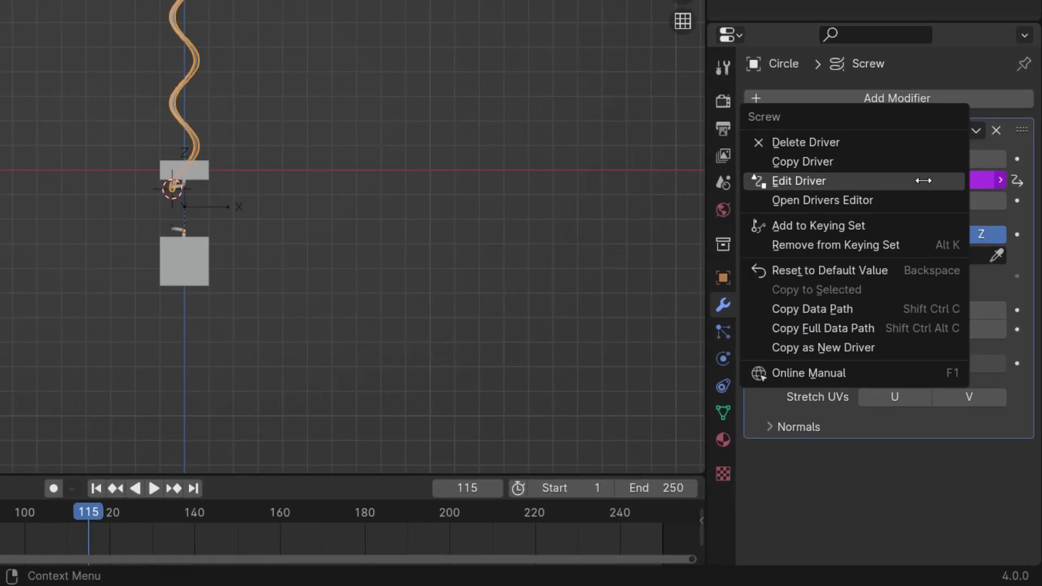
pyautogui.click(923, 181)
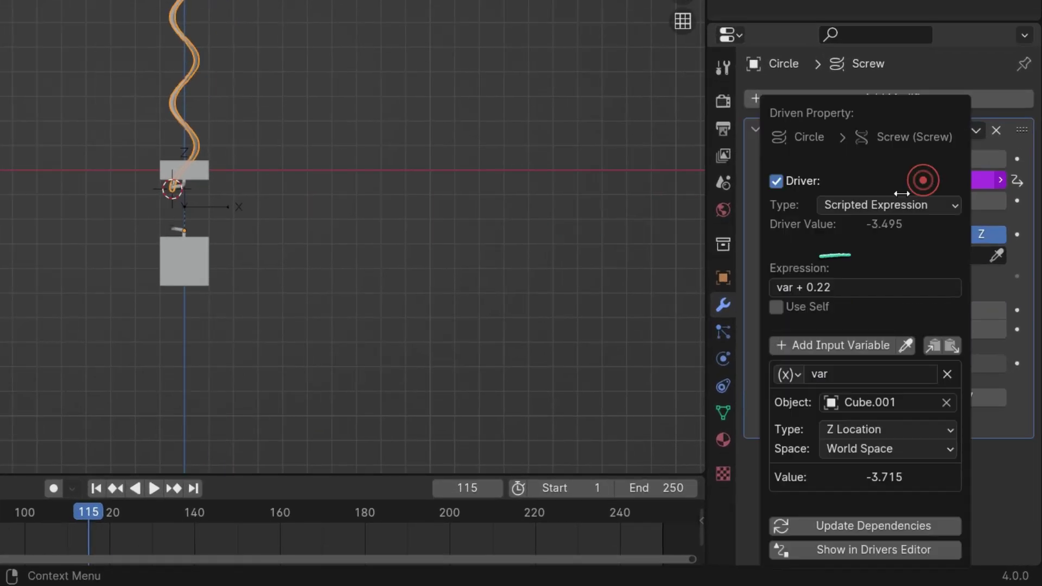
pyautogui.click(778, 288)
pyautogui.click(778, 289)
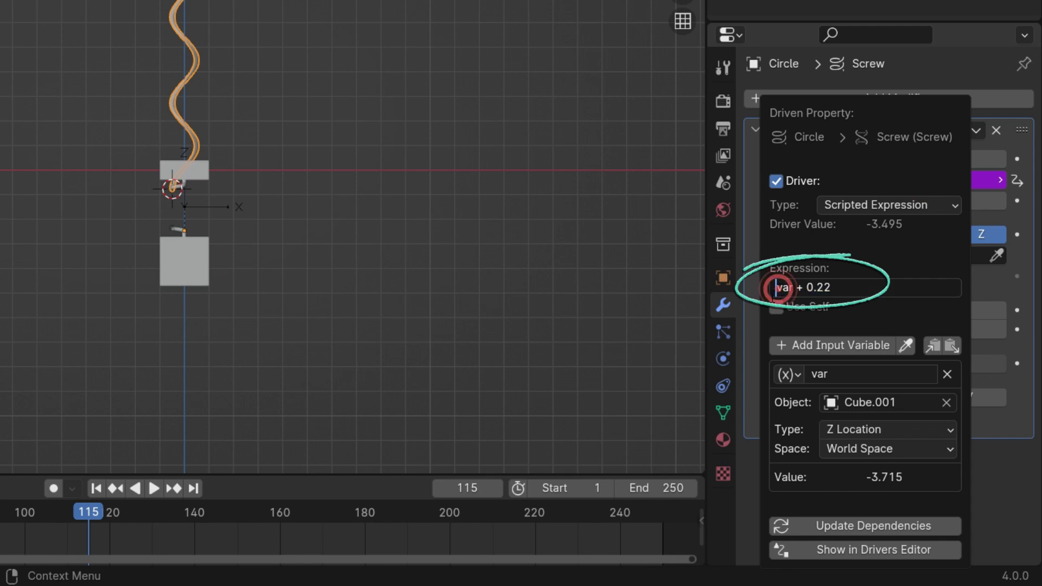
pyautogui.write('-')
pyautogui.press('Return')
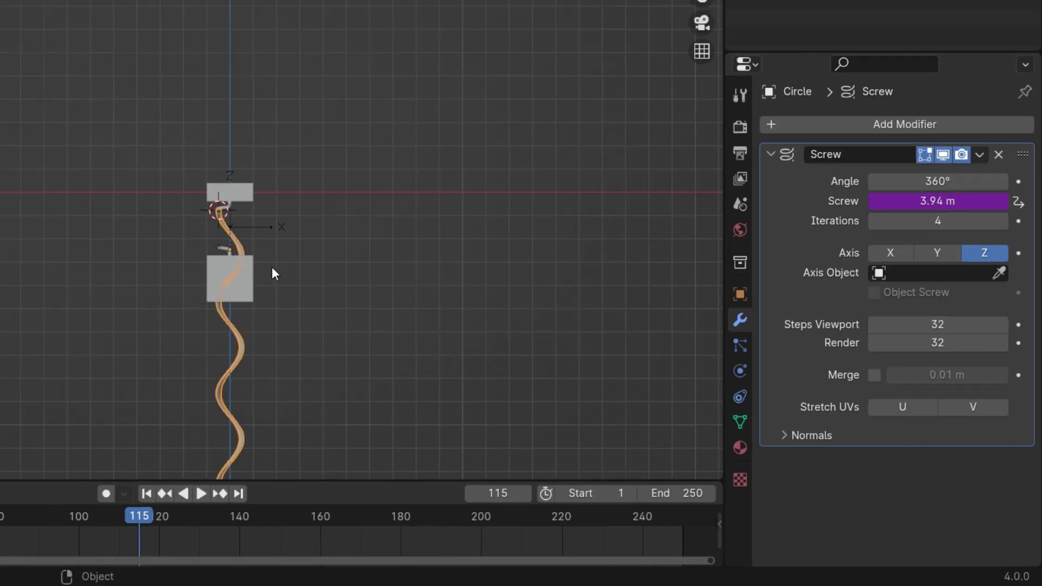
pyautogui.keyDown('shift'); pyautogui.moveTo(458, 363); pyautogui.dragTo(438, 179, button='middle'); pyautogui.keyUp('shift')
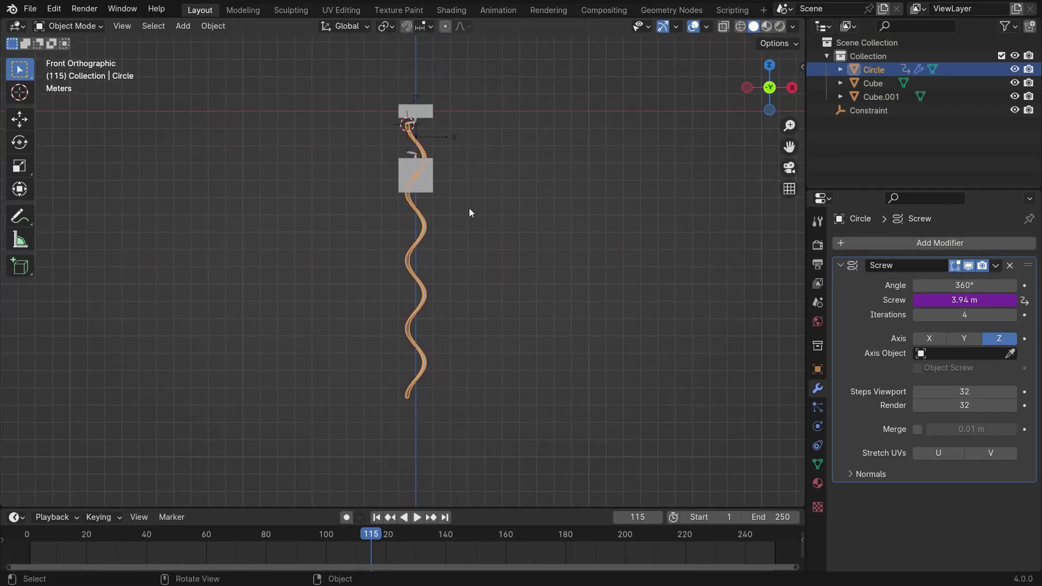
# Step: Replay the simulation from the first frame to compare the coil's stretch with the lower block's motion, stopping around frame 90
pyautogui.press('space')
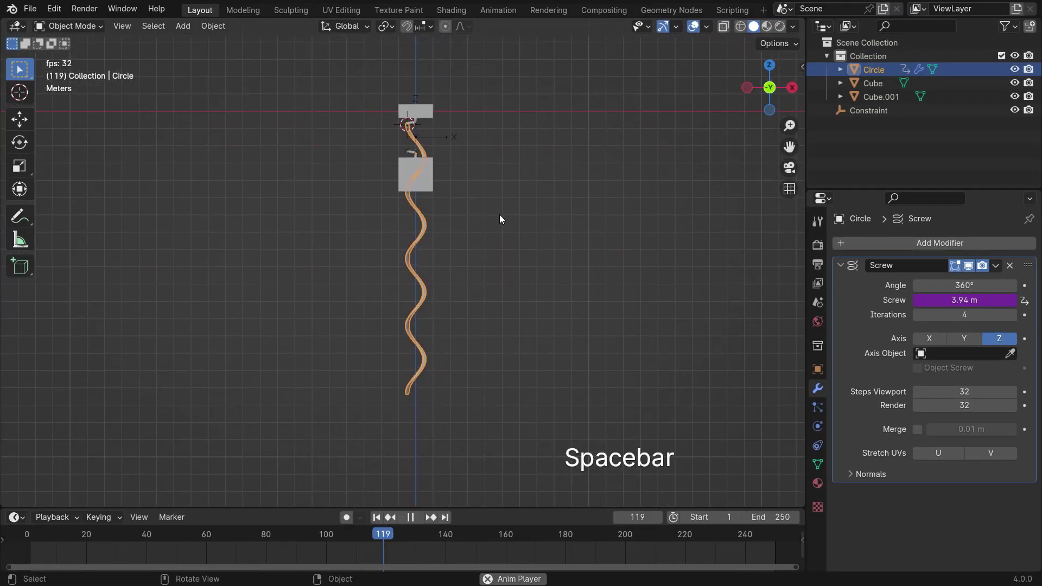
pyautogui.press('space')
pyautogui.hotkey('shift', 'Left')
pyautogui.press('space')
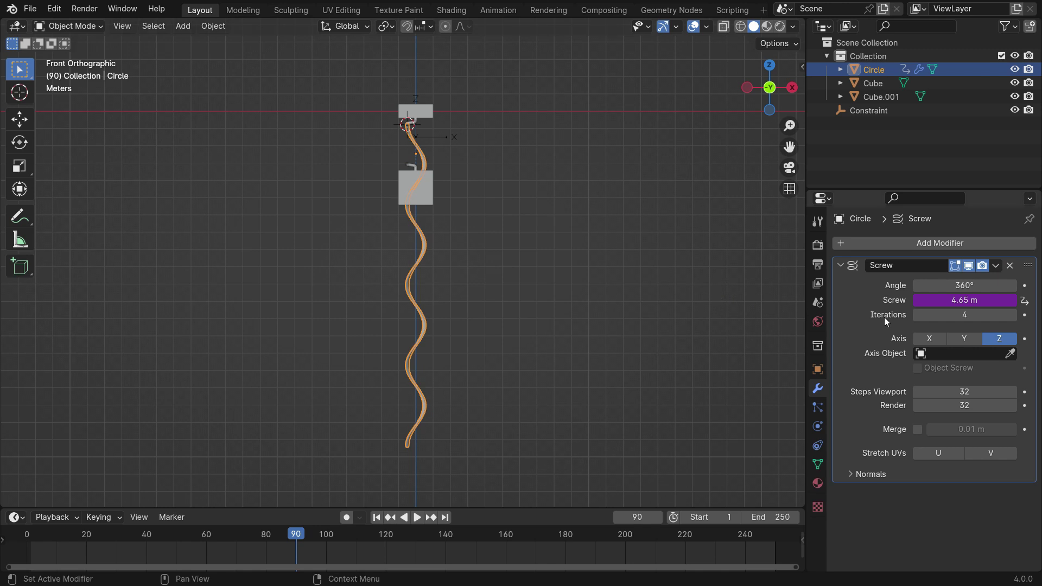
# Step: Edit the driver on the coil's Screw value so its expression reads -var/4 + 0.22
pyautogui.rightClick(943, 301)
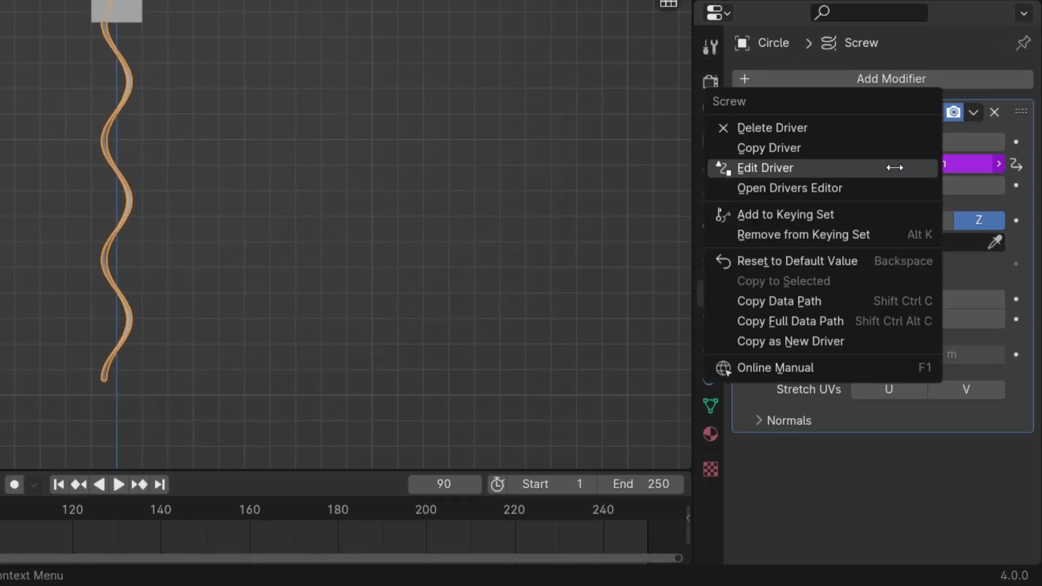
pyautogui.click(894, 167)
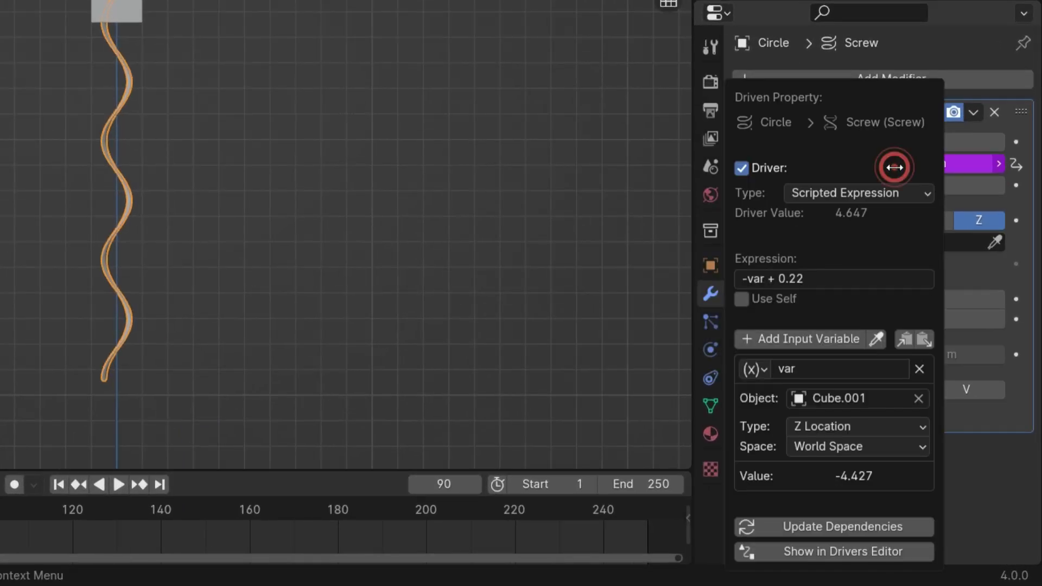
pyautogui.click(764, 277)
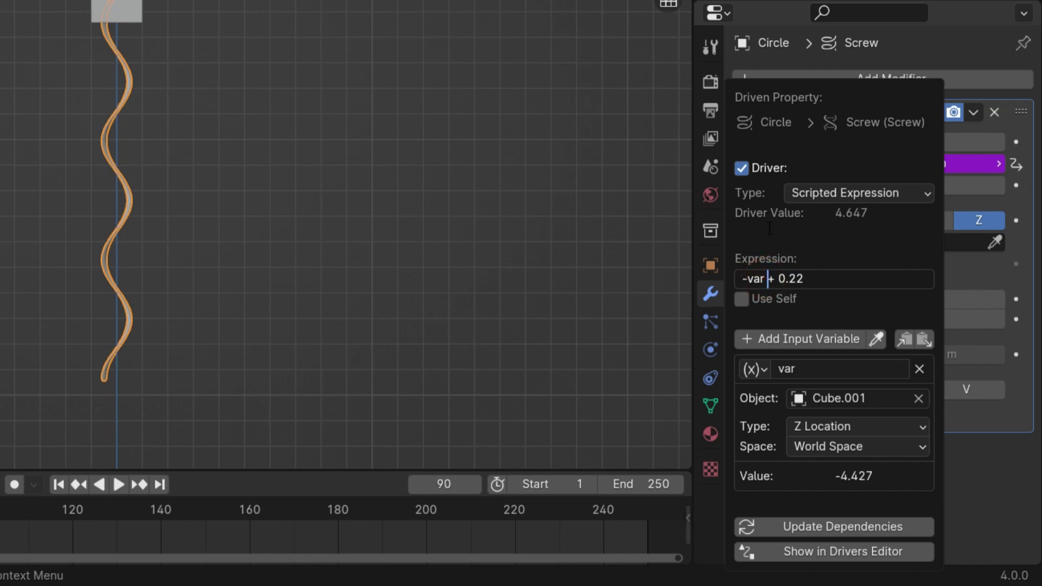
pyautogui.write('/4')
pyautogui.press('Return')
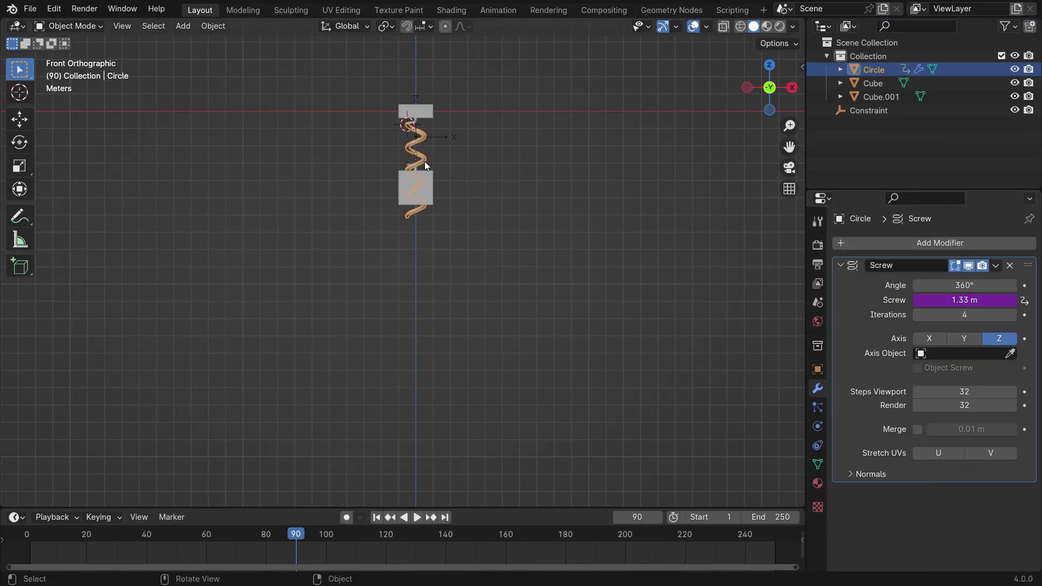
# Step: Play the simulation from the first frame to check the coil's length against the lower block, and stop playback
pyautogui.scroll(4, 396, 103)
pyautogui.hotkey('shift', 'Left')
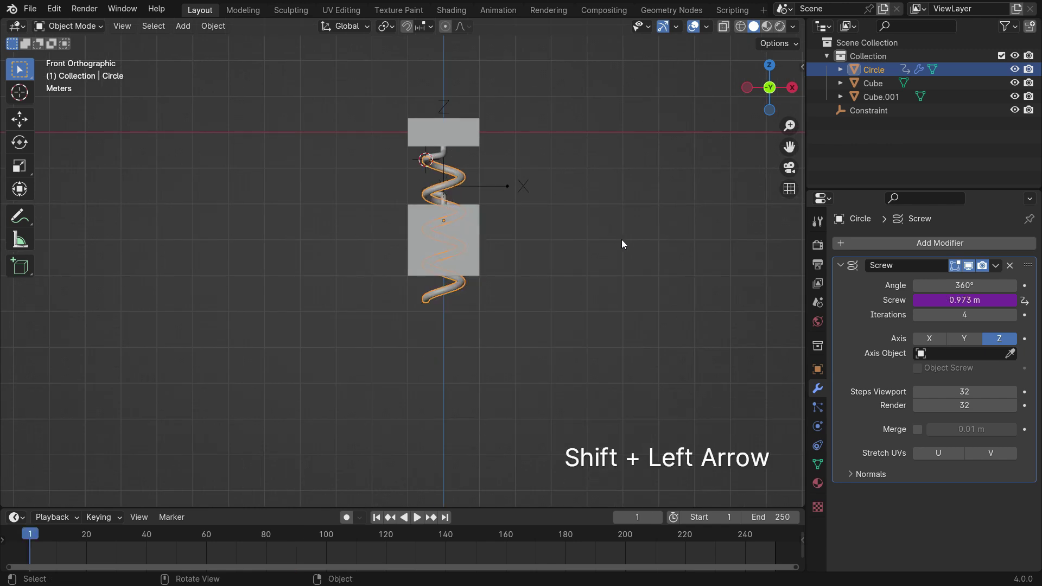
pyautogui.press('space')
pyautogui.scroll(2, 475, 222)
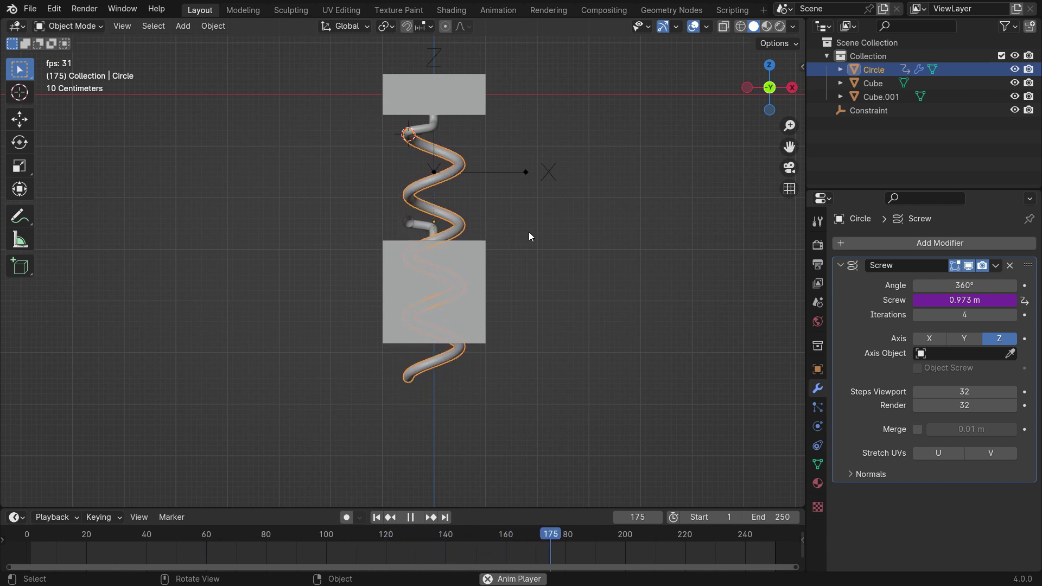
pyautogui.press('space')
# Step: Apply the Location transform to the lower block (Cube.001)
pyautogui.click(478, 253)
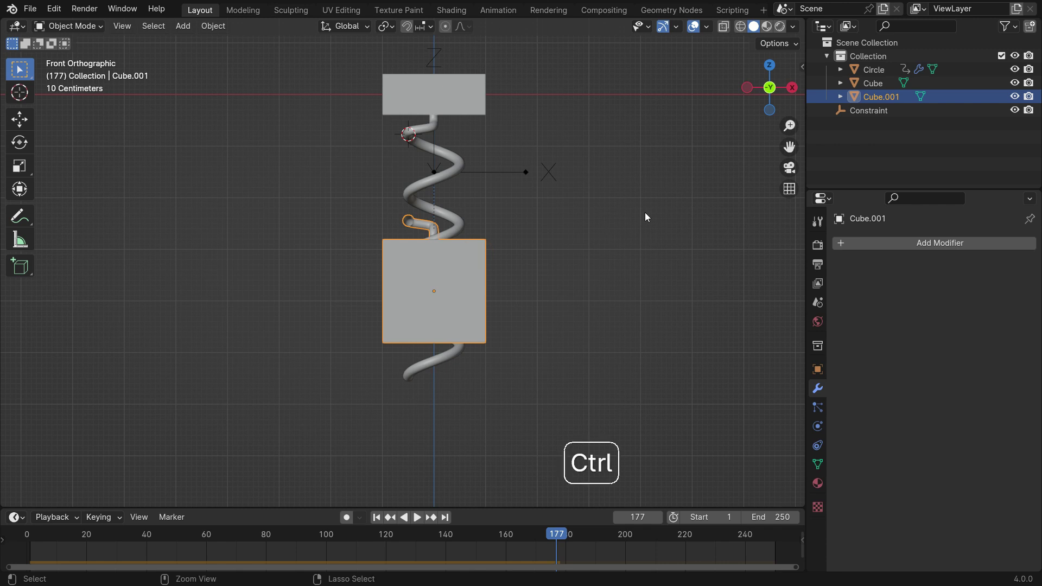
pyautogui.hotkey('ctrl', 'a')
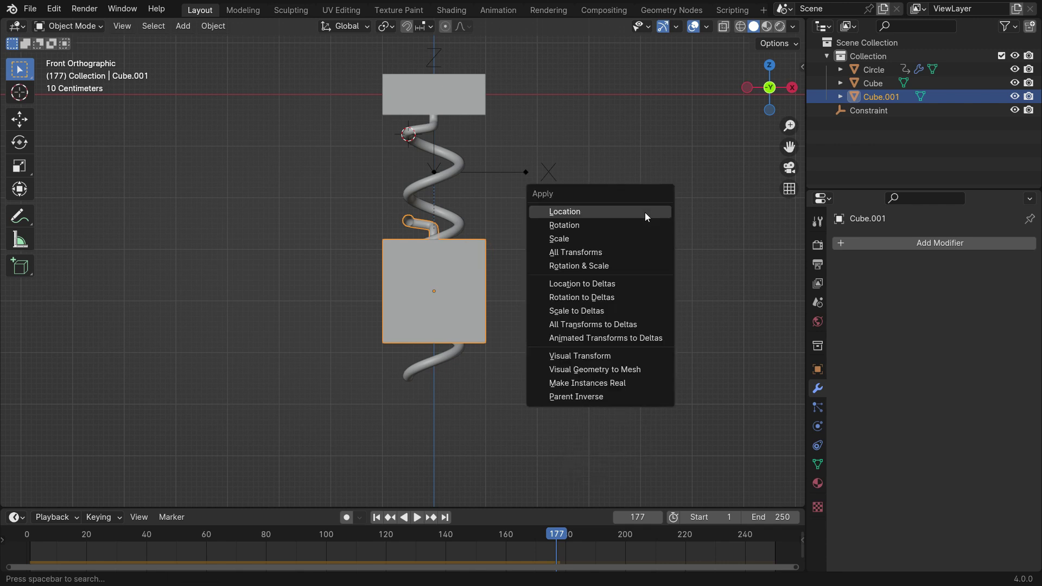
pyautogui.click(645, 212)
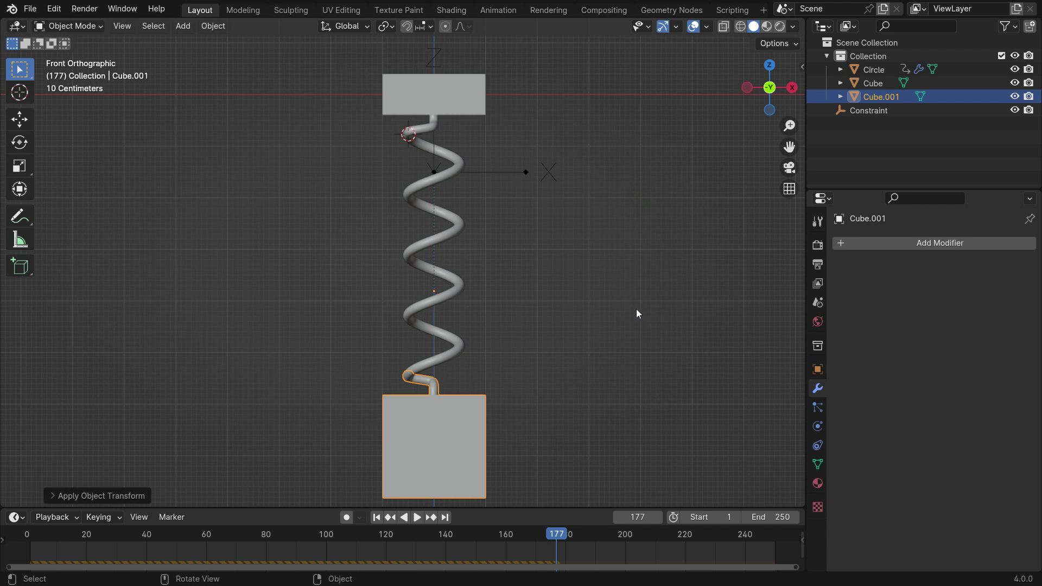
# Step: Play the simulation from the first frame twice, checking the coil's attachment to the lower block from several angles, and return to frame 1
pyautogui.hotkey('shift', 'Left')
pyautogui.press('space')
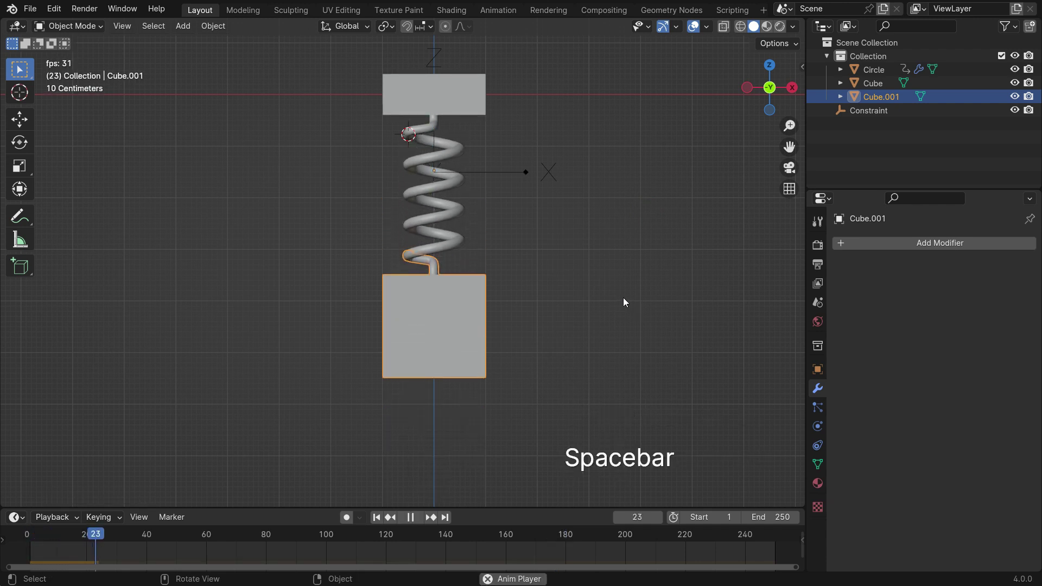
pyautogui.click(622, 298)
pyautogui.scroll(2, 426, 163)
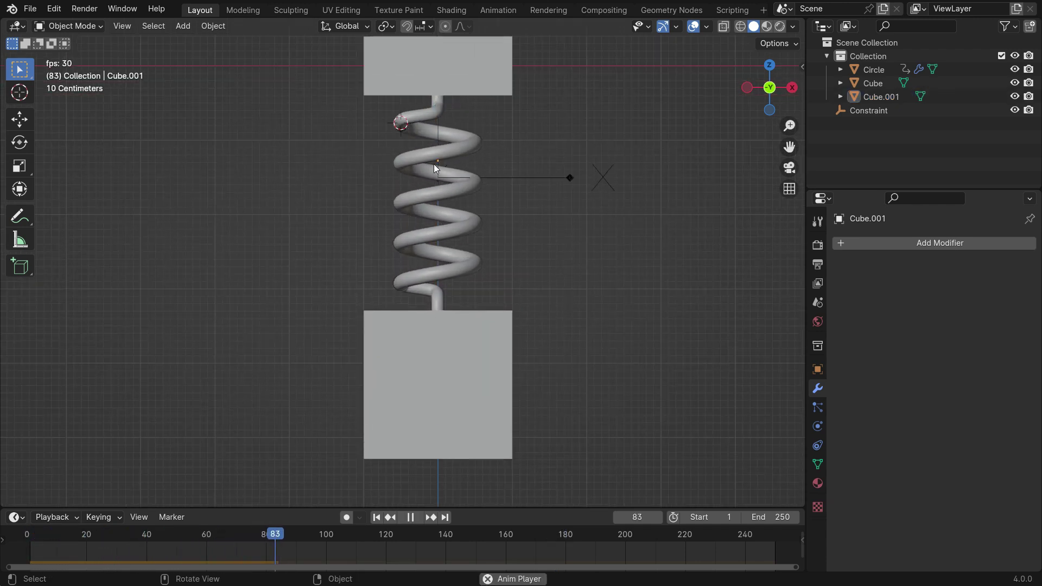
pyautogui.moveTo(431, 253); pyautogui.dragTo(512, 252, button='middle')
pyautogui.press('space')
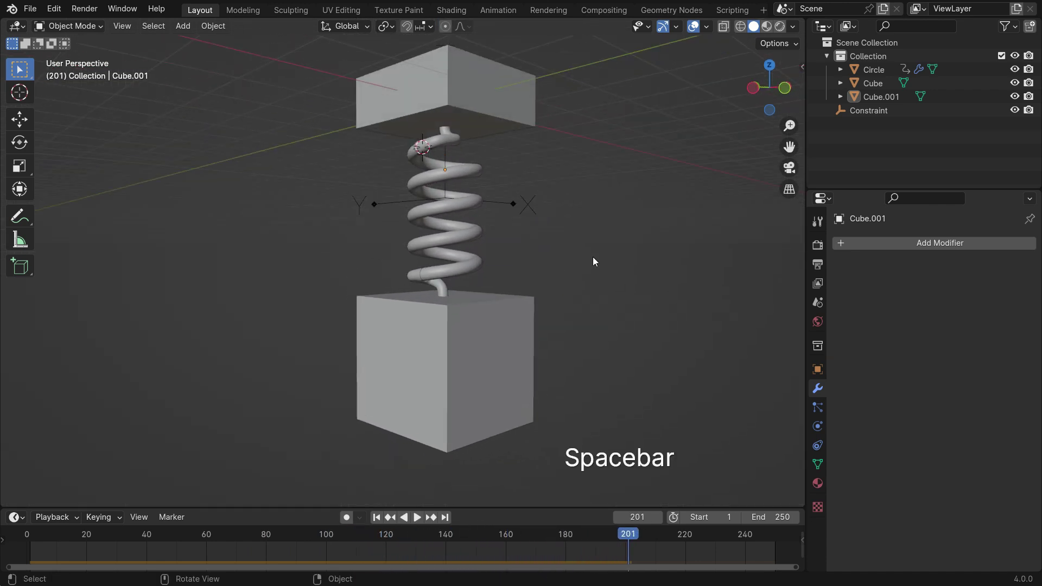
pyautogui.hotkey('shift', 'Left')
pyautogui.press('space')
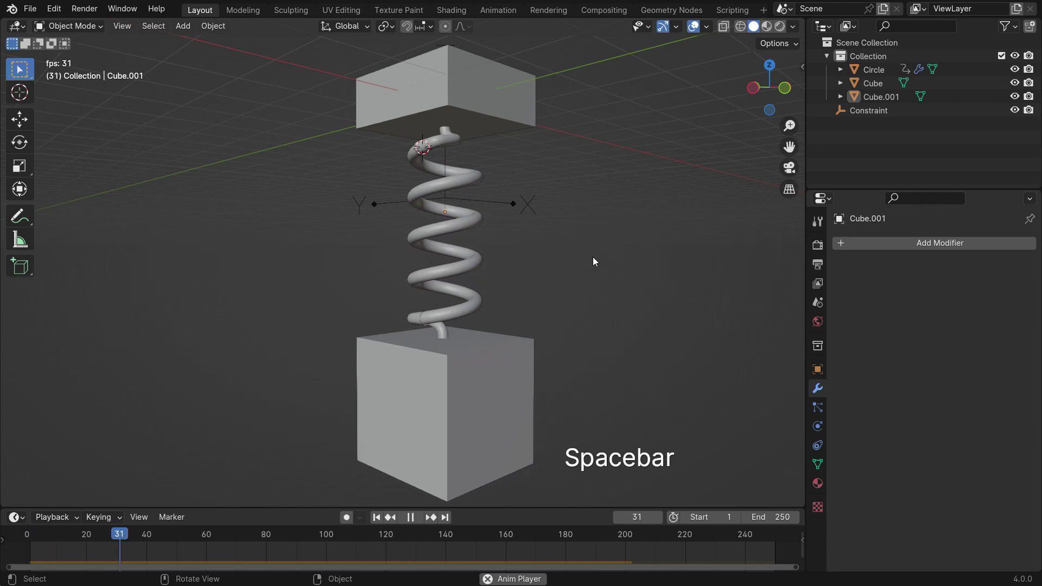
pyautogui.moveTo(595, 272); pyautogui.dragTo(533, 297, button='middle')
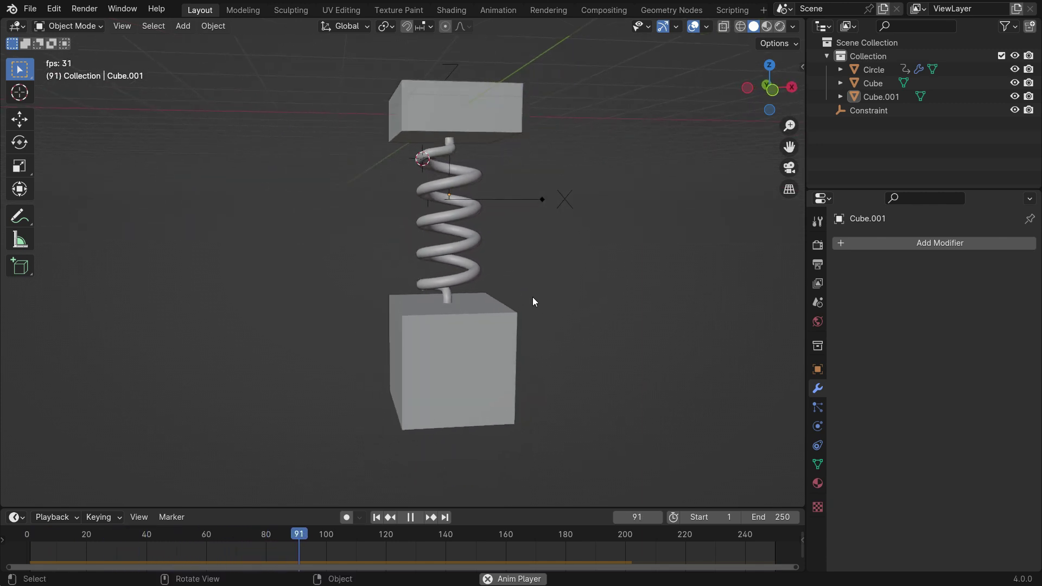
pyautogui.press('space')
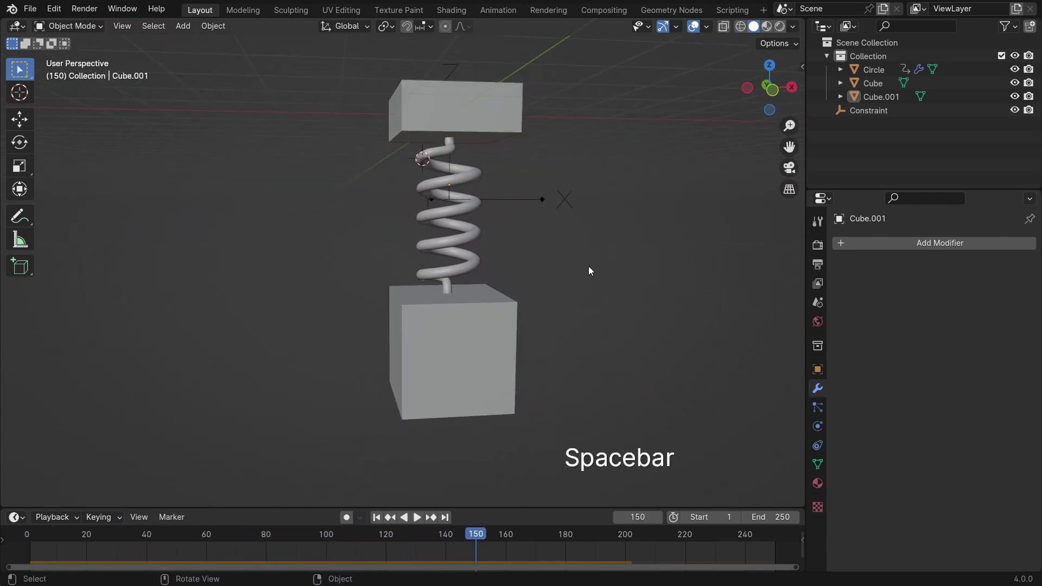
pyautogui.hotkey('shift', 'Left')
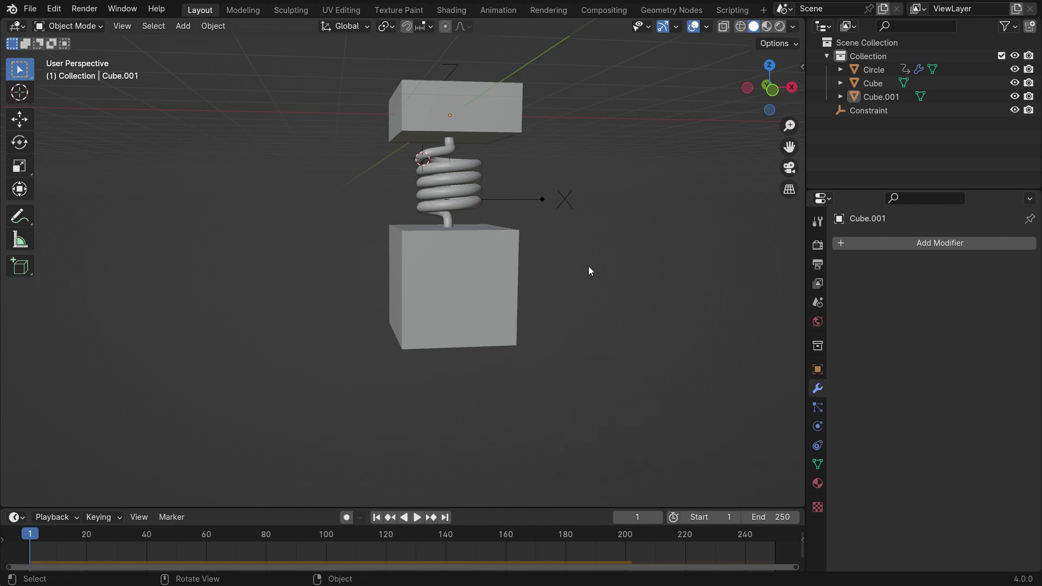
# Step: Show the linear Z Axis spring stiffness and damping settings of the Constraint empty's rigid body constraint
pyautogui.click(540, 202)
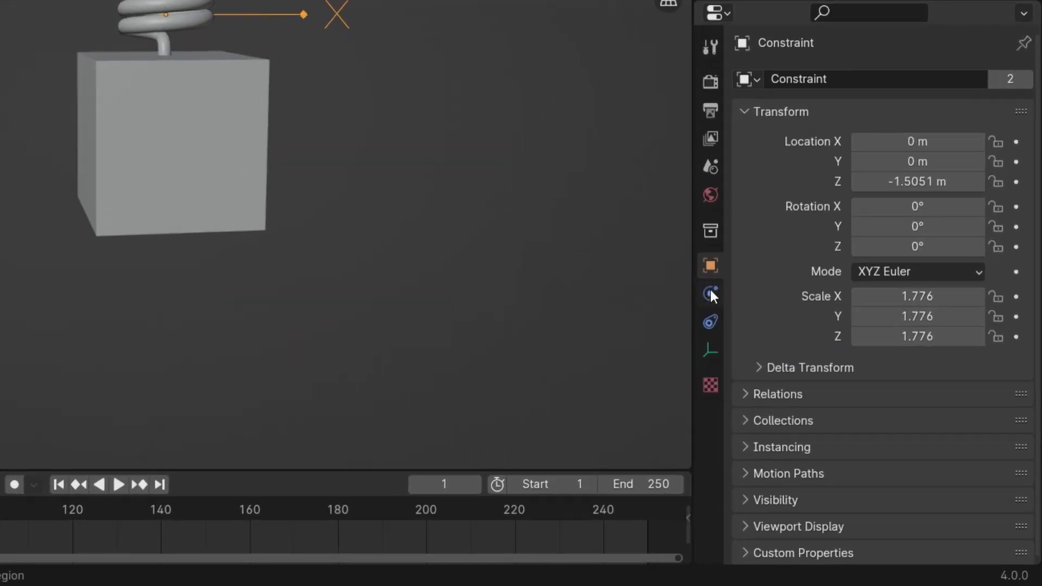
pyautogui.click(788, 362)
pyautogui.scroll(-12, 877, 445)
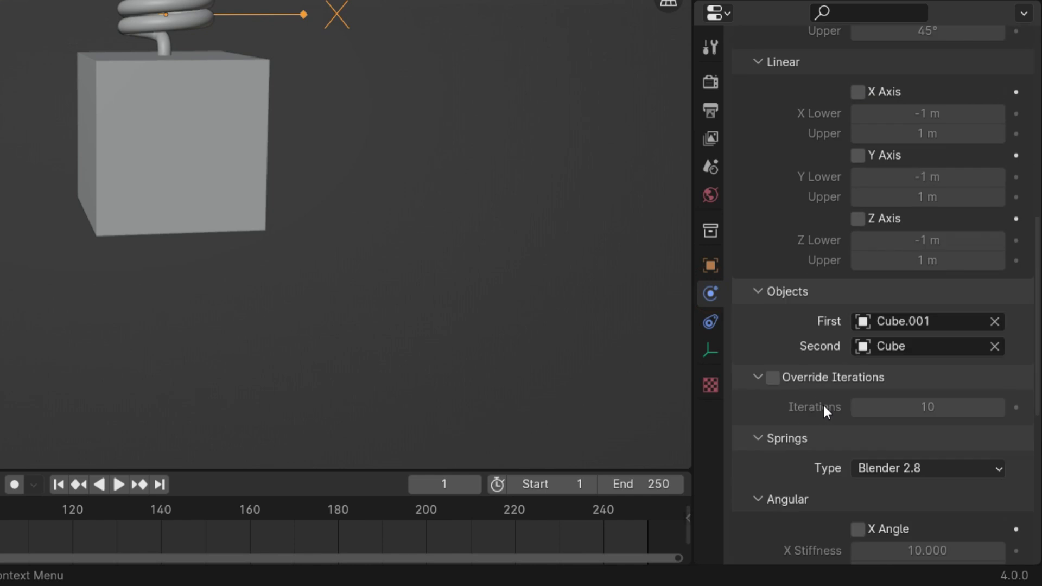
pyautogui.scroll(-3, 818, 406)
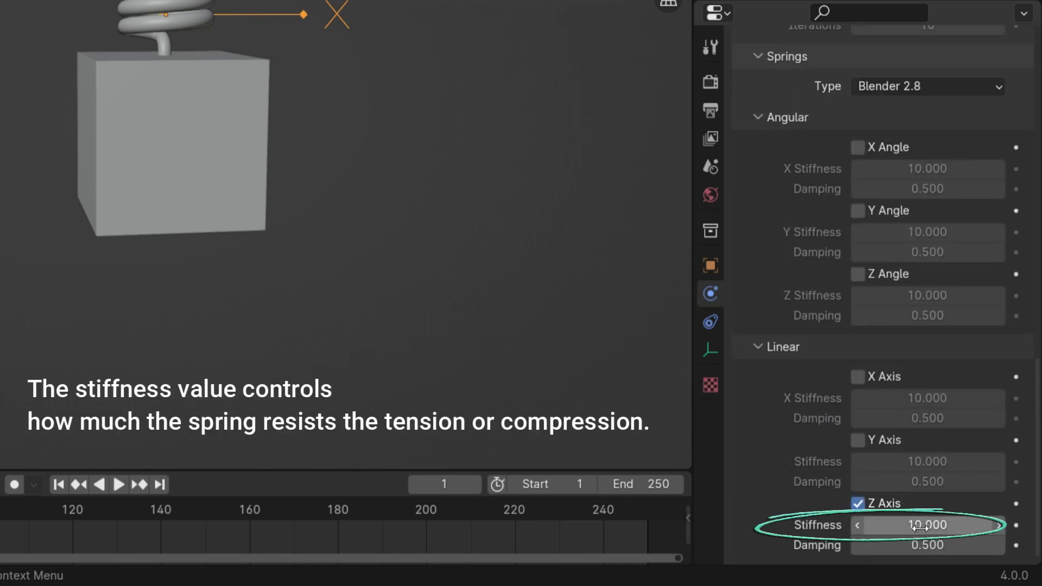